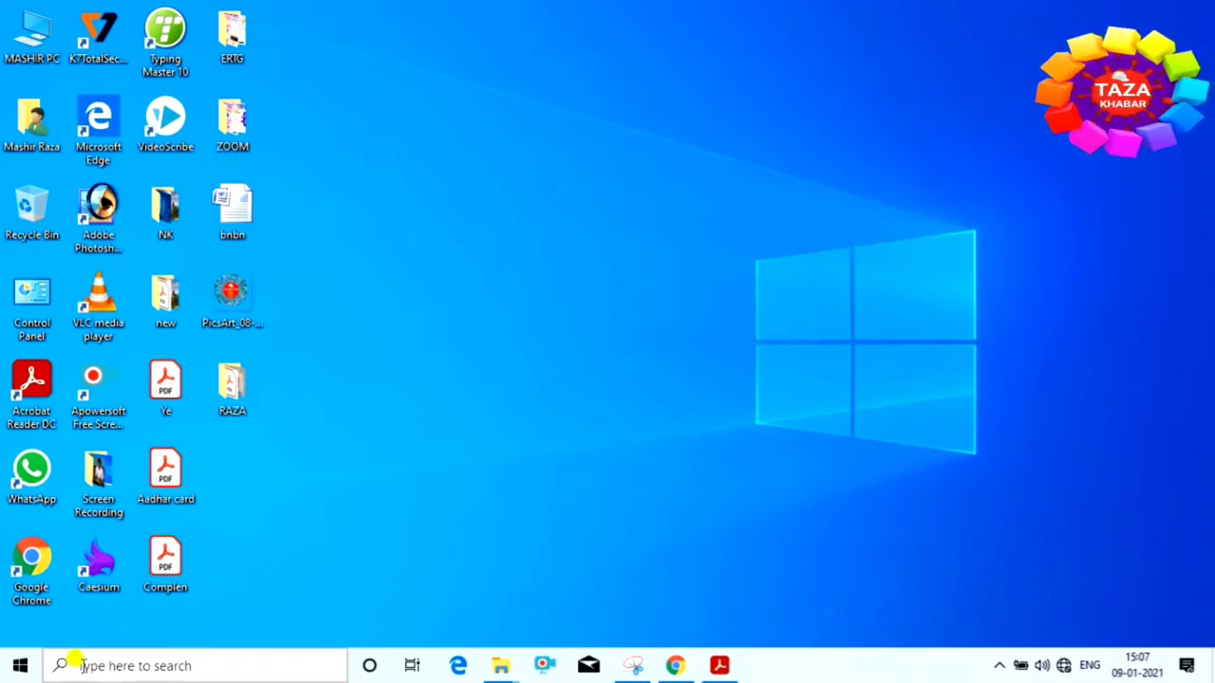
Launch Microsoft Office Word 2007 from the Start menu's Recent list.
left_click(135, 667)
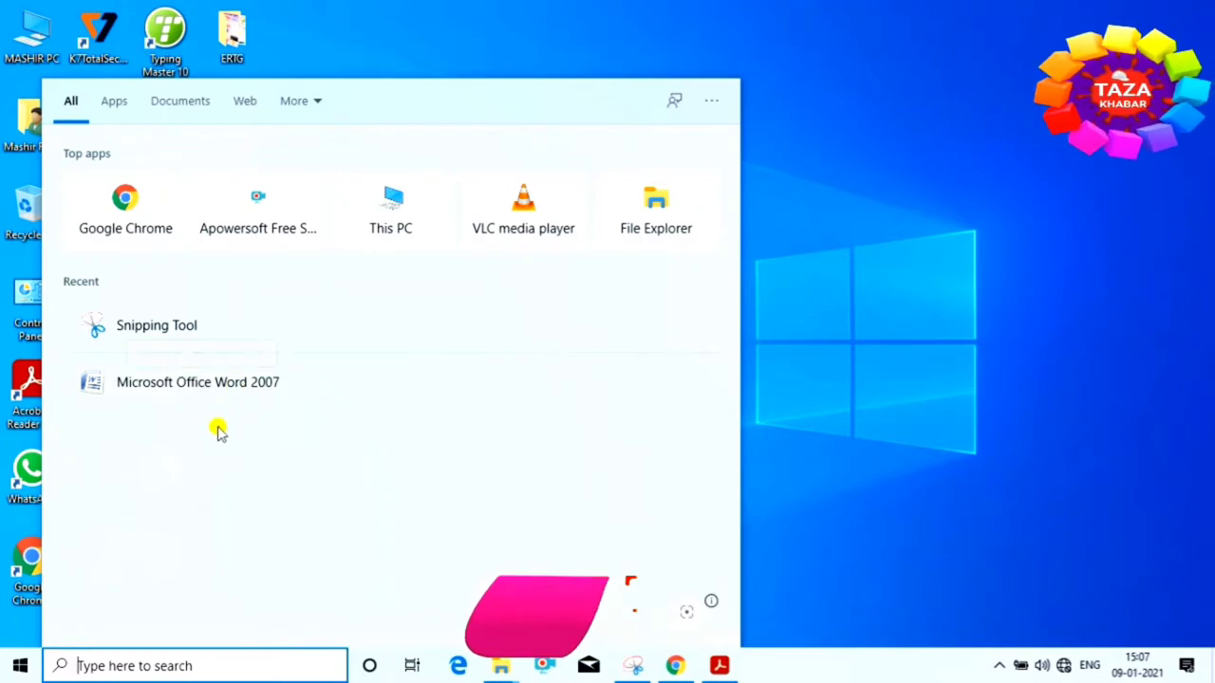
left_click(240, 382)
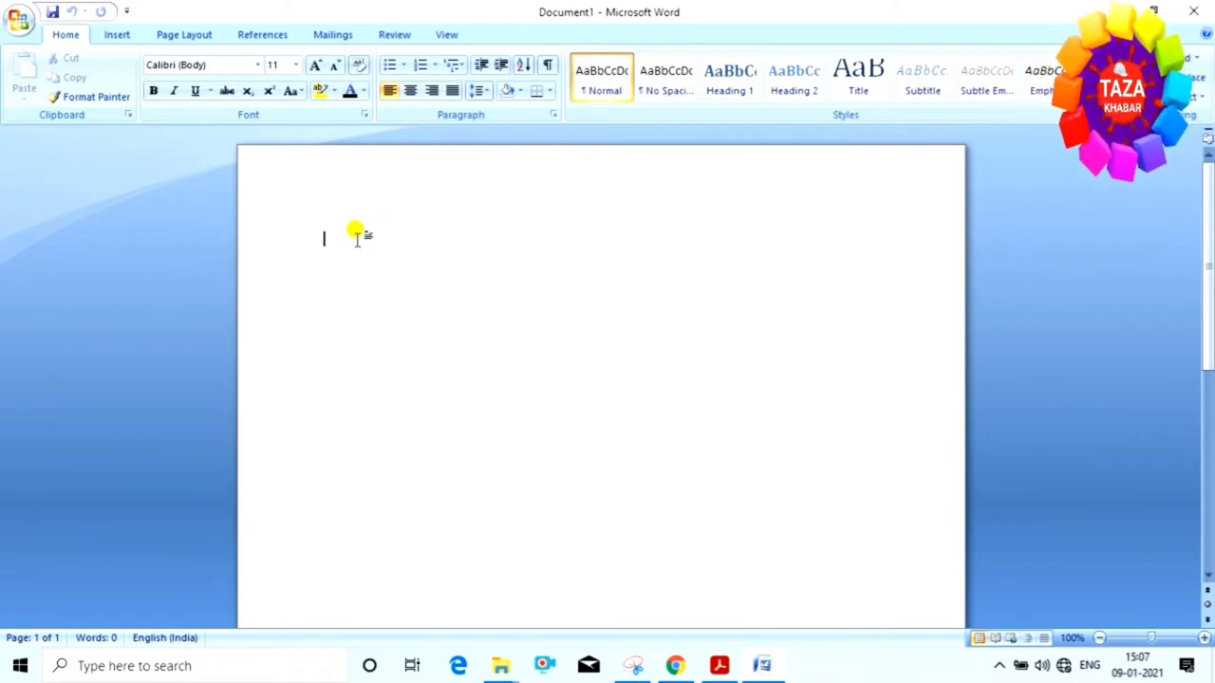
Type the letter c and try it at 14 pt and 26 pt.
type("c")
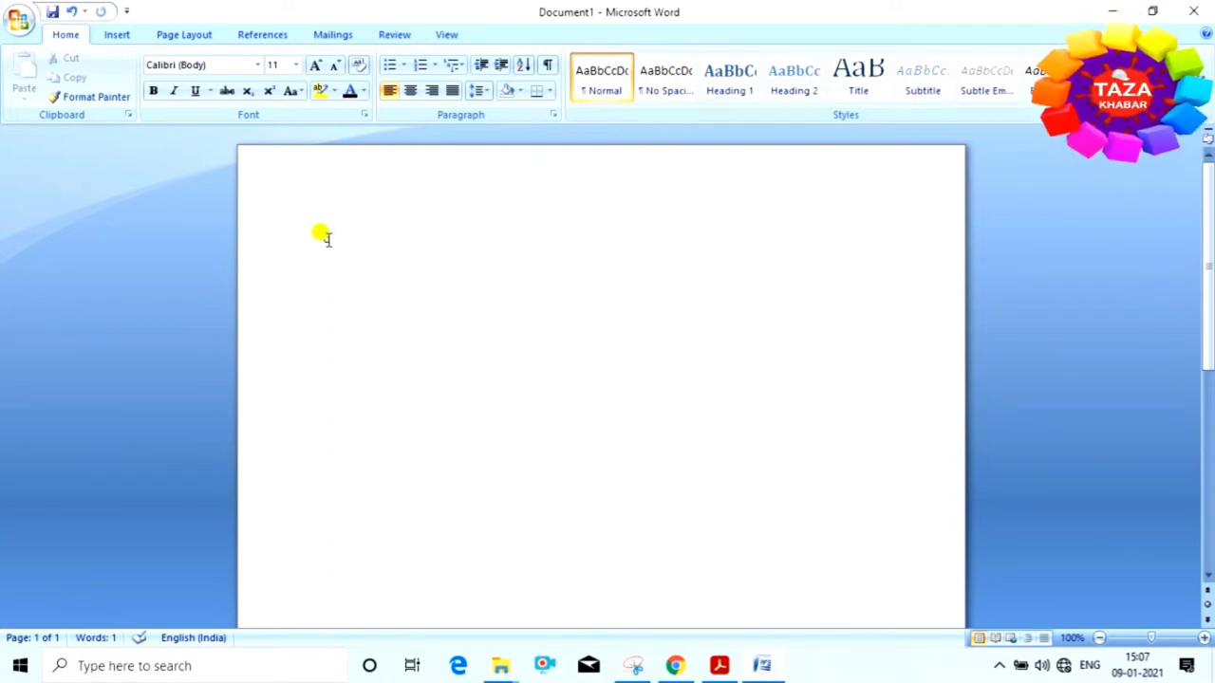
left_click(296, 65)
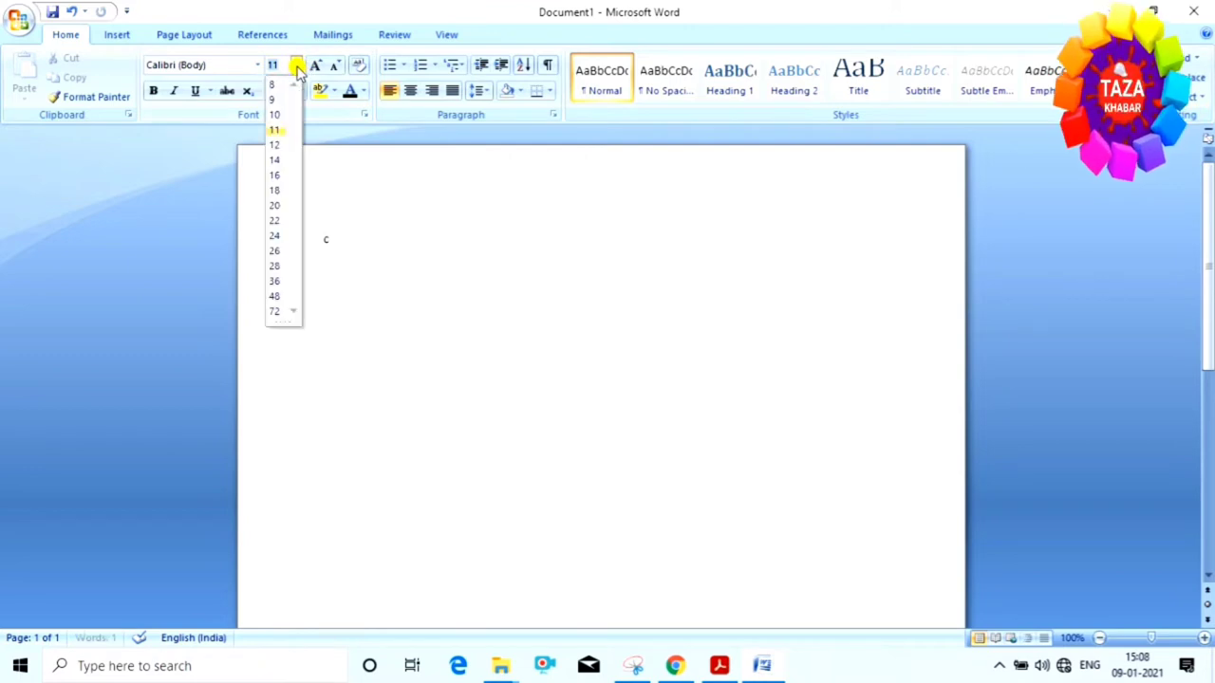
left_click(275, 162)
left_click(296, 64)
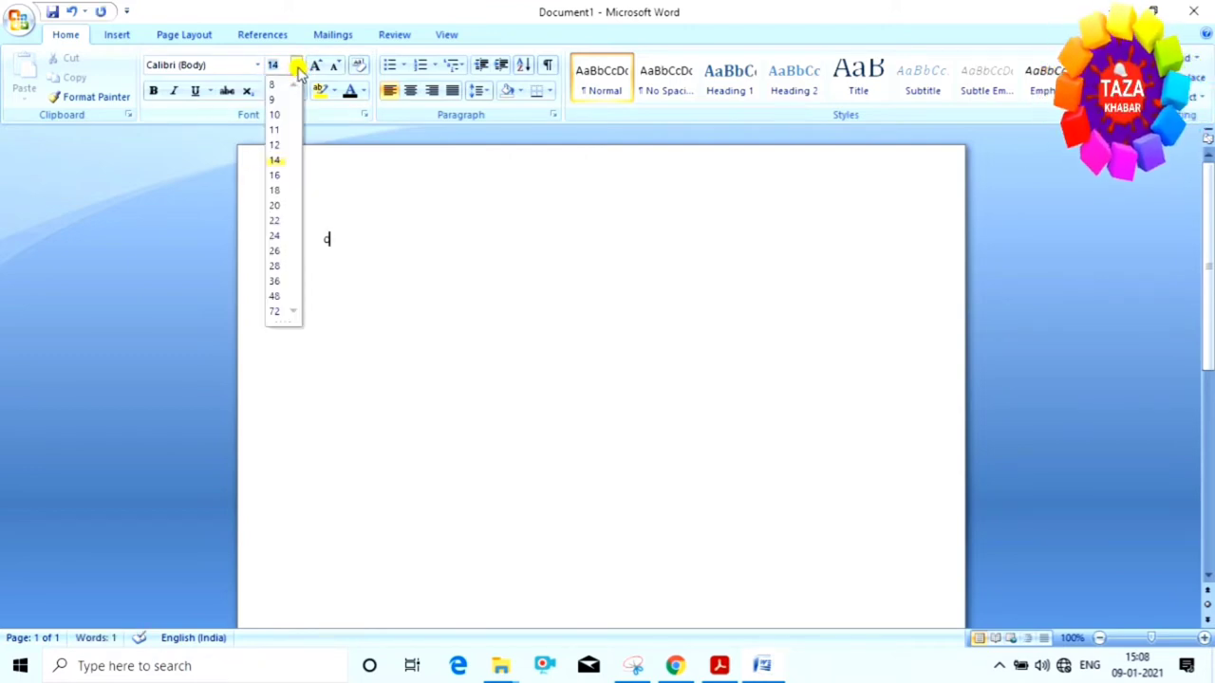
left_click(275, 250)
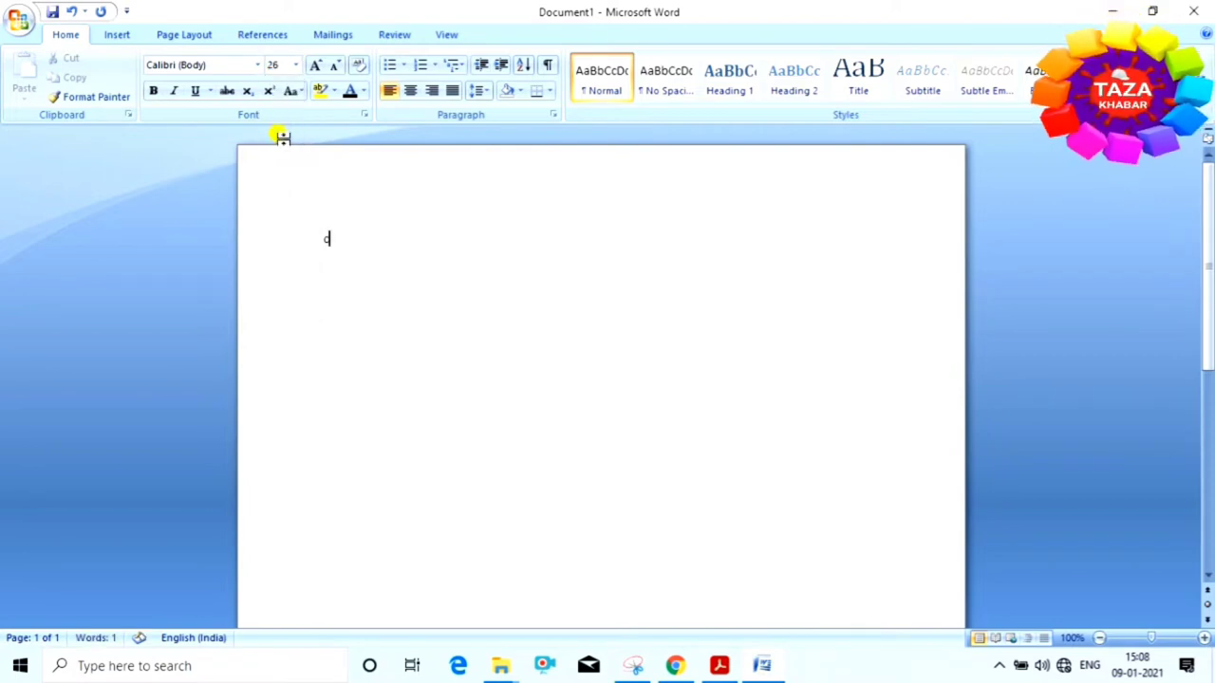
left_click(296, 65)
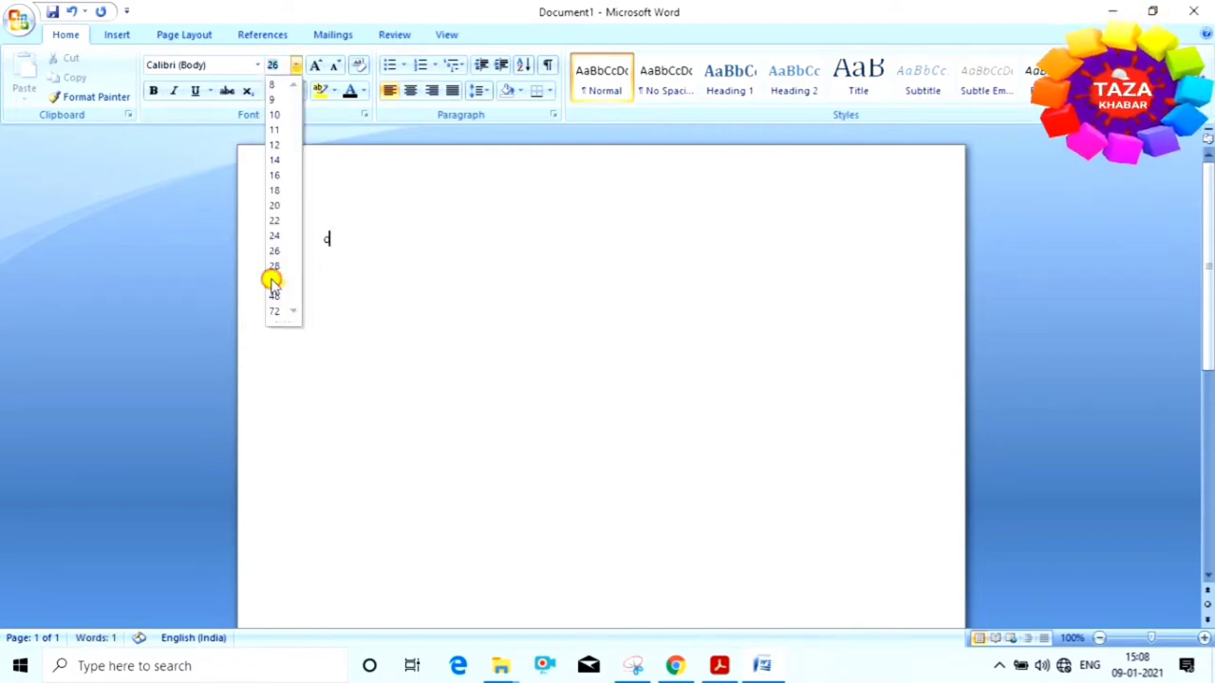
left_click(301, 237)
Reselect the c and settle on 36 pt after trying 24 and 26.
left_click_drag(320, 238, 353, 237)
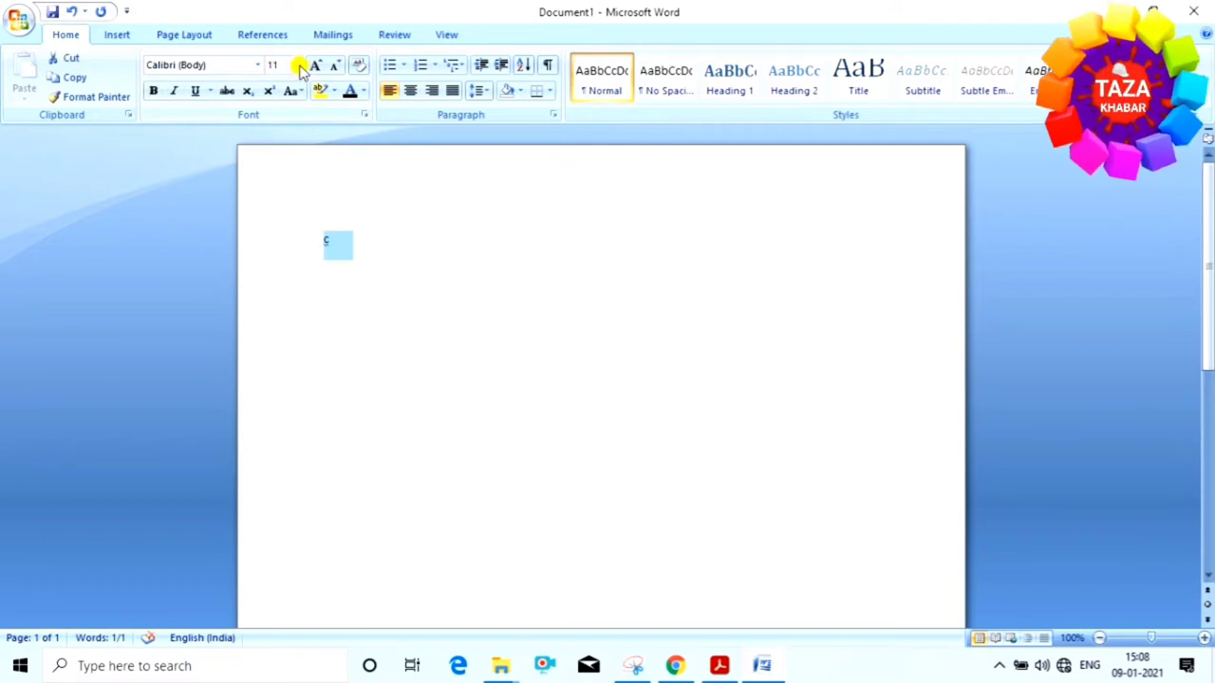
left_click(297, 65)
left_click(271, 237)
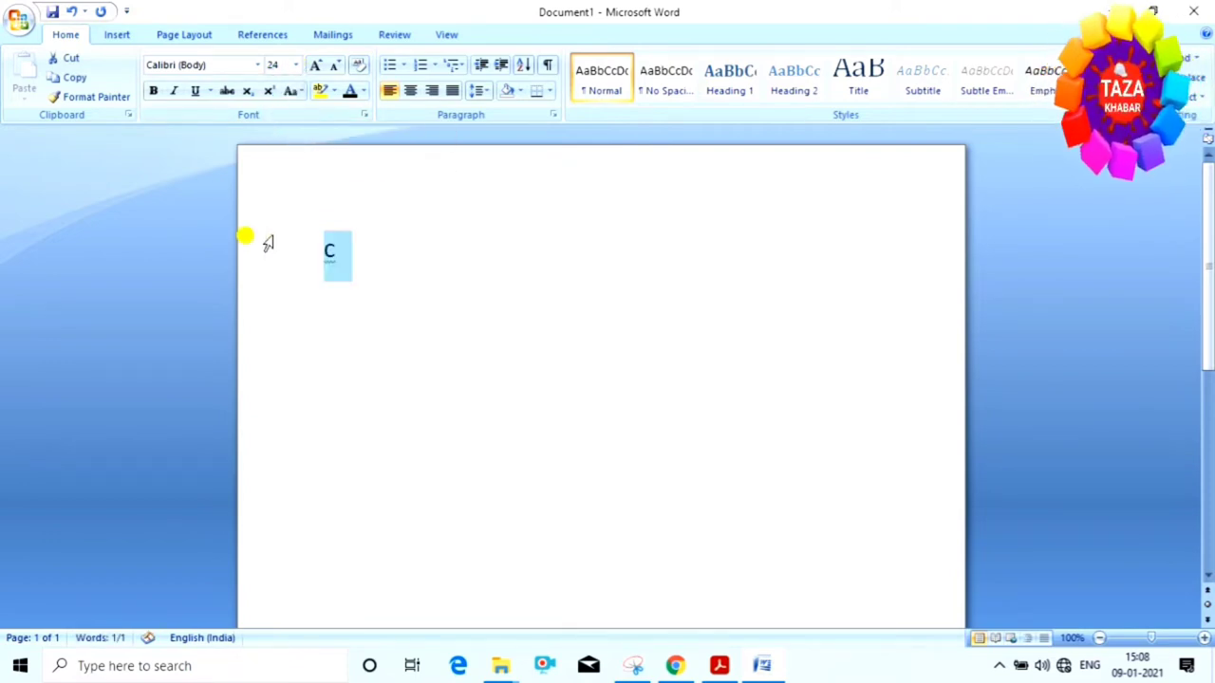
left_click(296, 64)
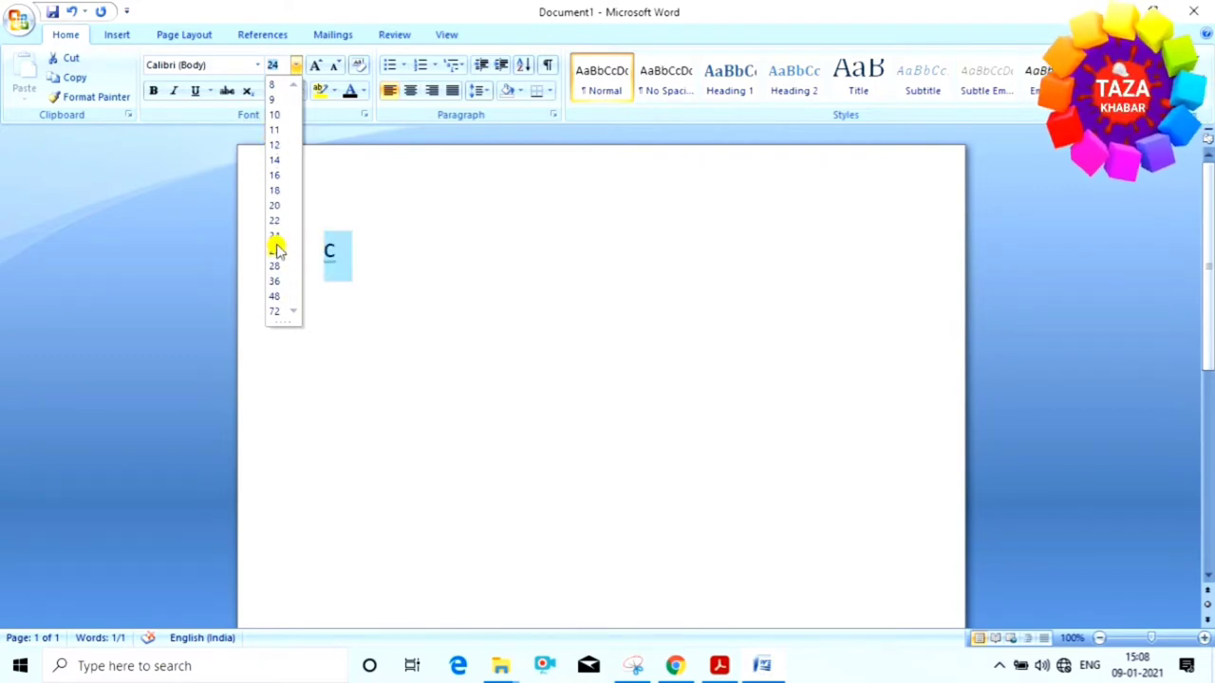
left_click(276, 249)
left_click(295, 64)
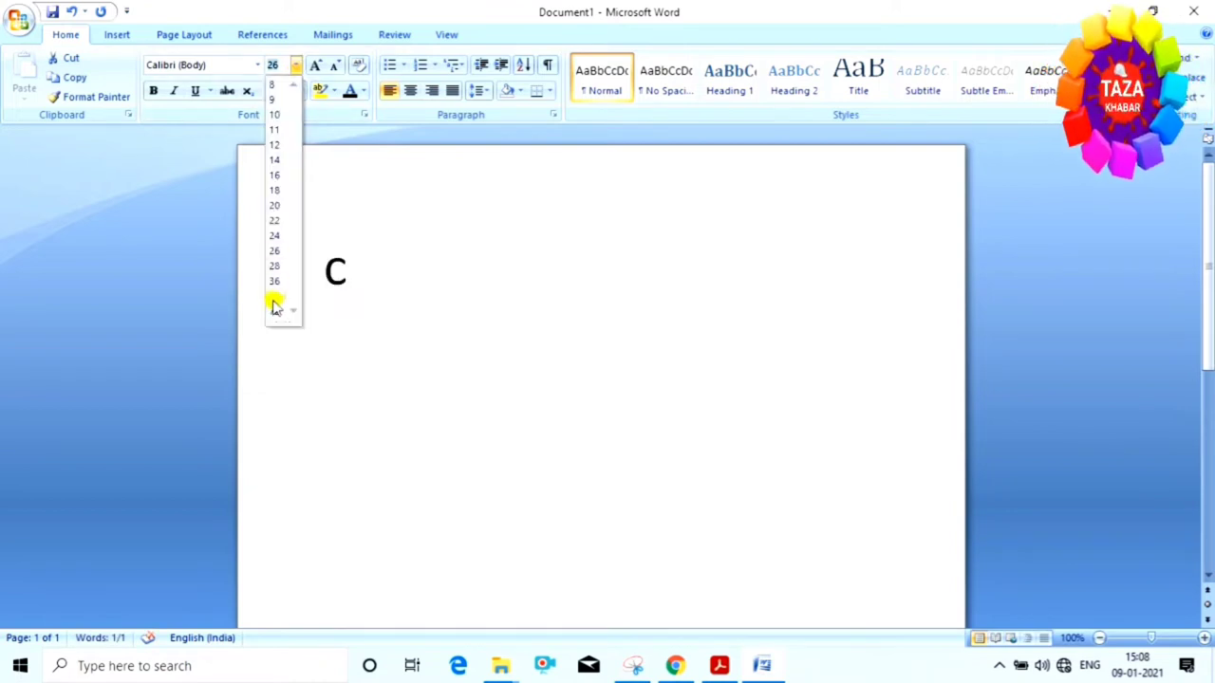
left_click(275, 281)
left_click(361, 244)
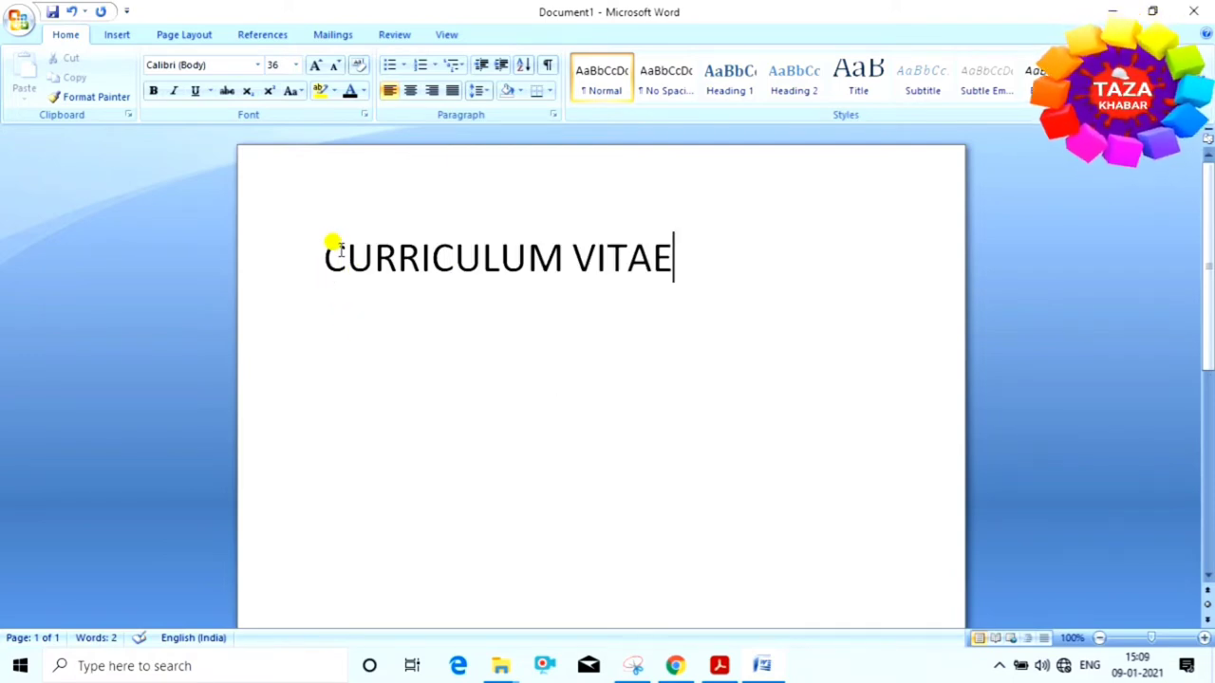
Keep the CURRICULUM VITAE heading at 36 pt and centre it on the page.
left_click_drag(316, 240, 711, 269)
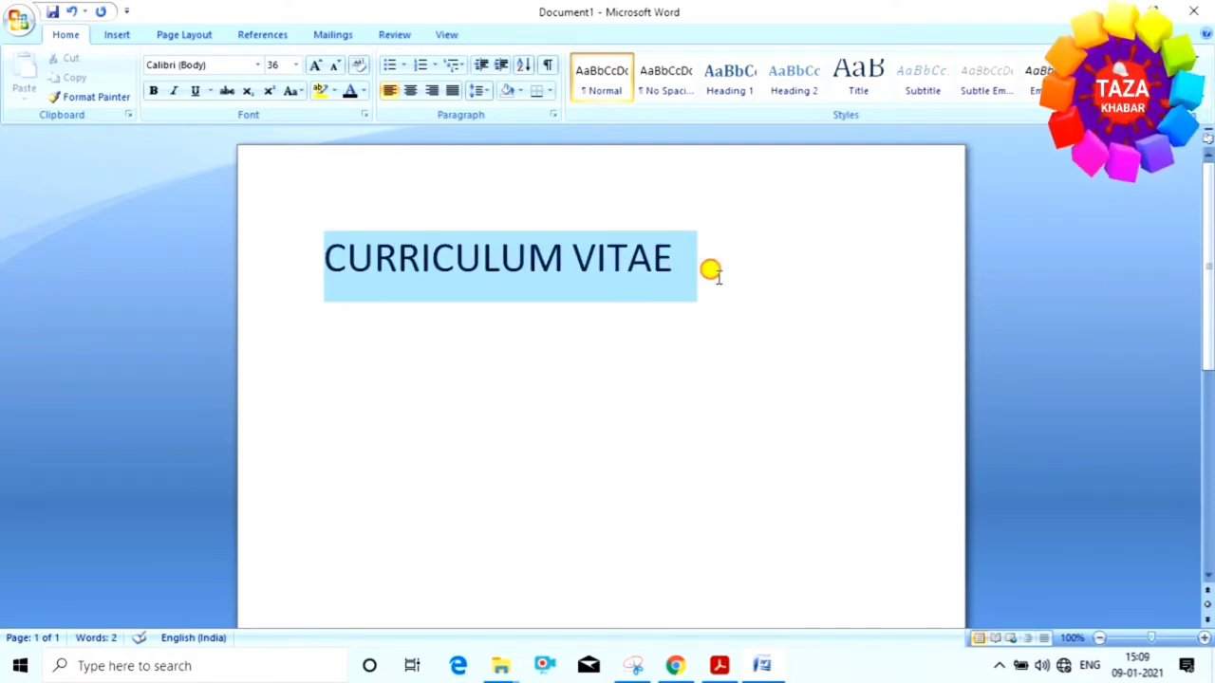
left_click(295, 64)
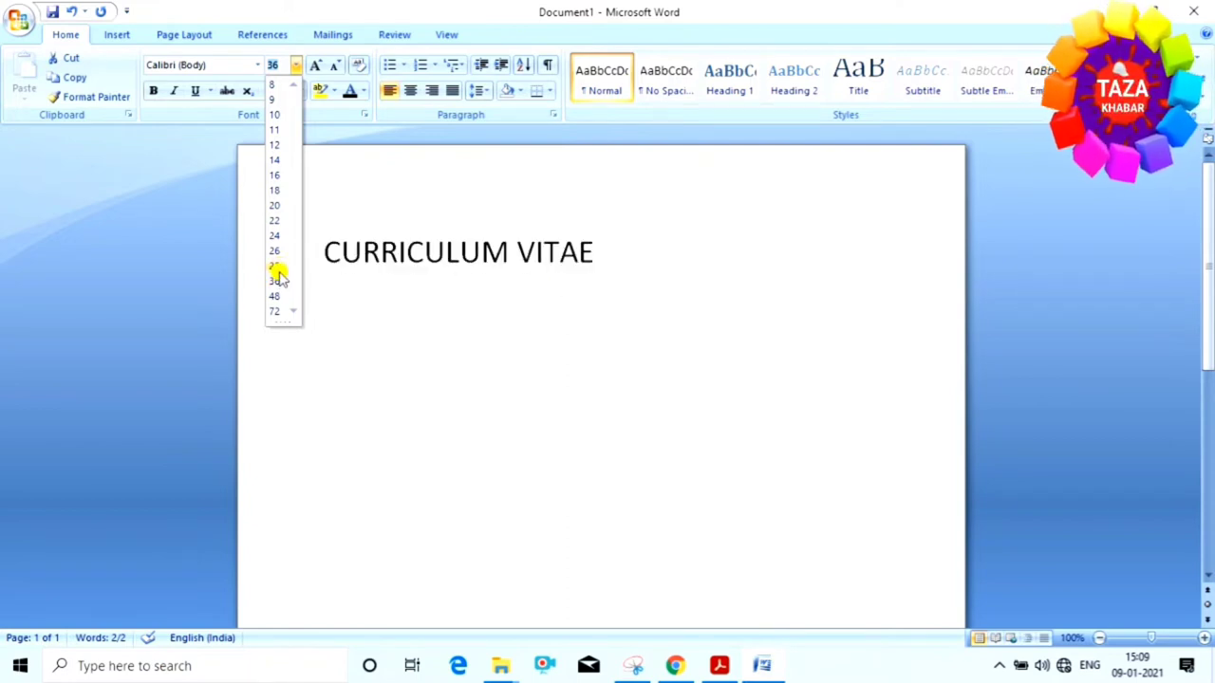
left_click(279, 282)
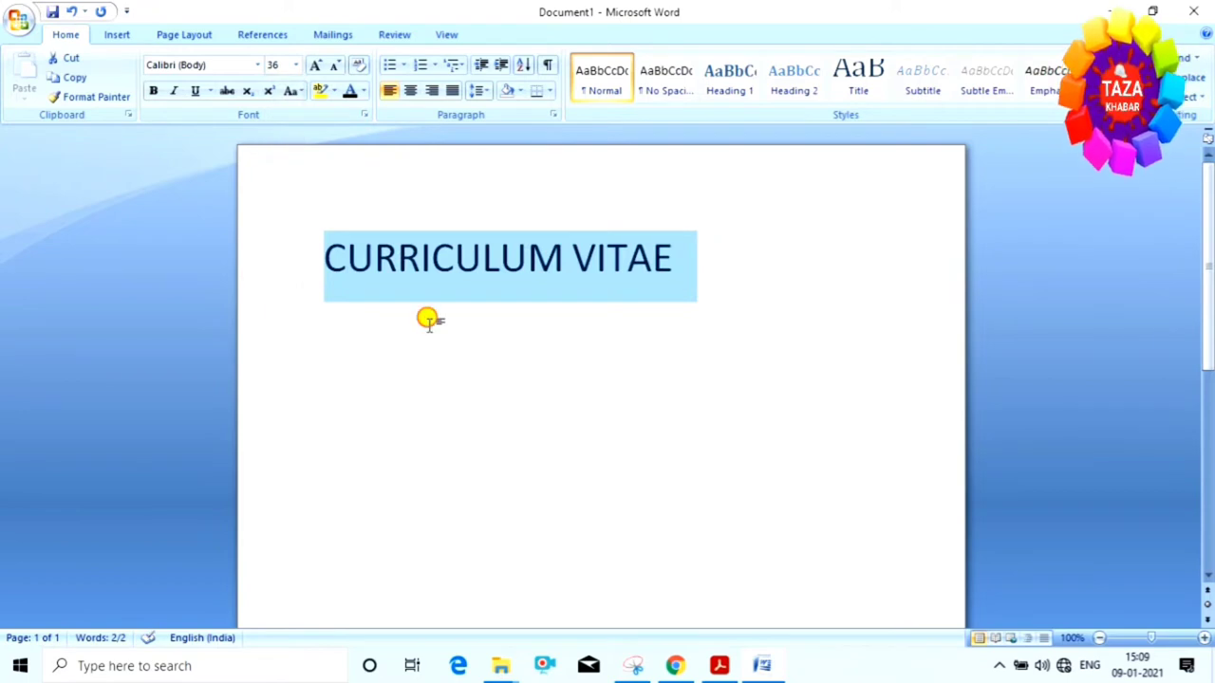
left_click(432, 261)
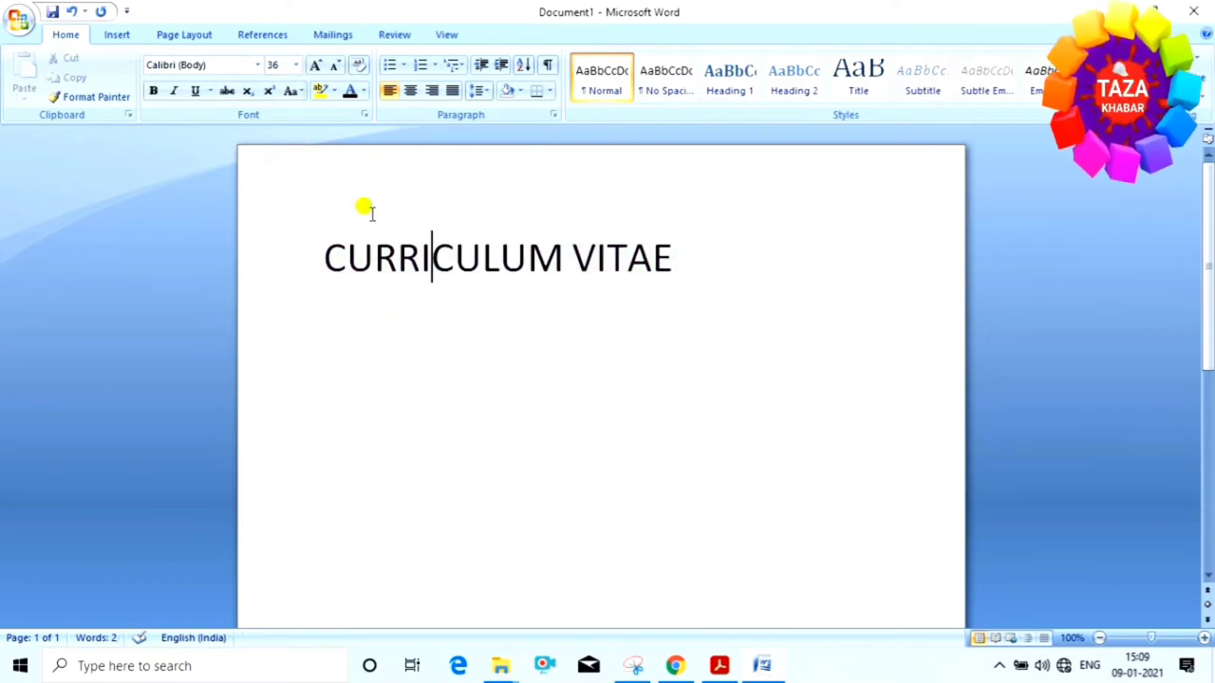
left_click(414, 91)
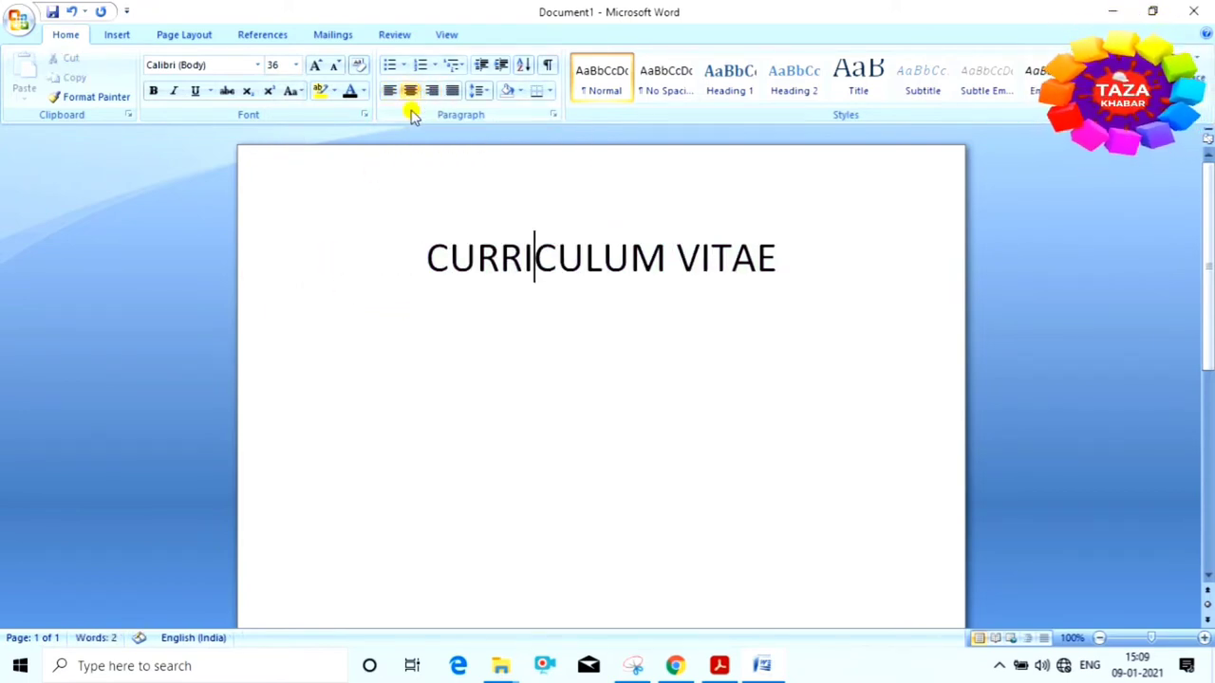
Try underlining the heading, then remove the underline again.
left_click(418, 253)
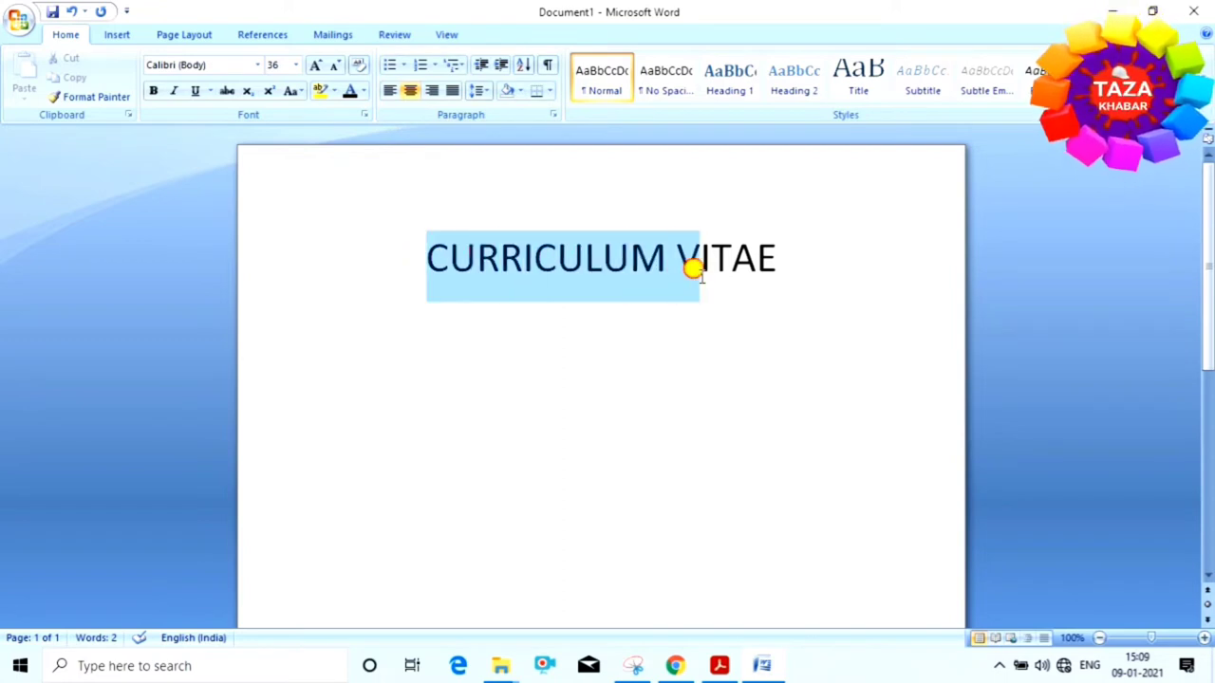
left_click_drag(419, 253, 797, 262)
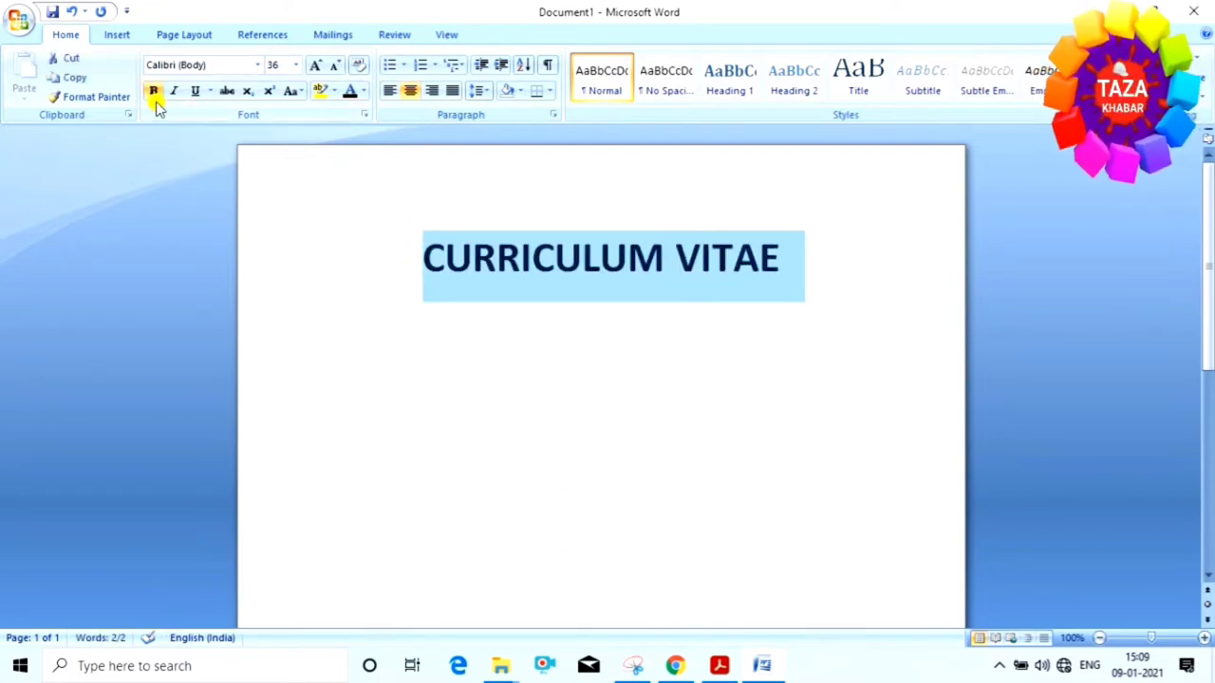
left_click(195, 91)
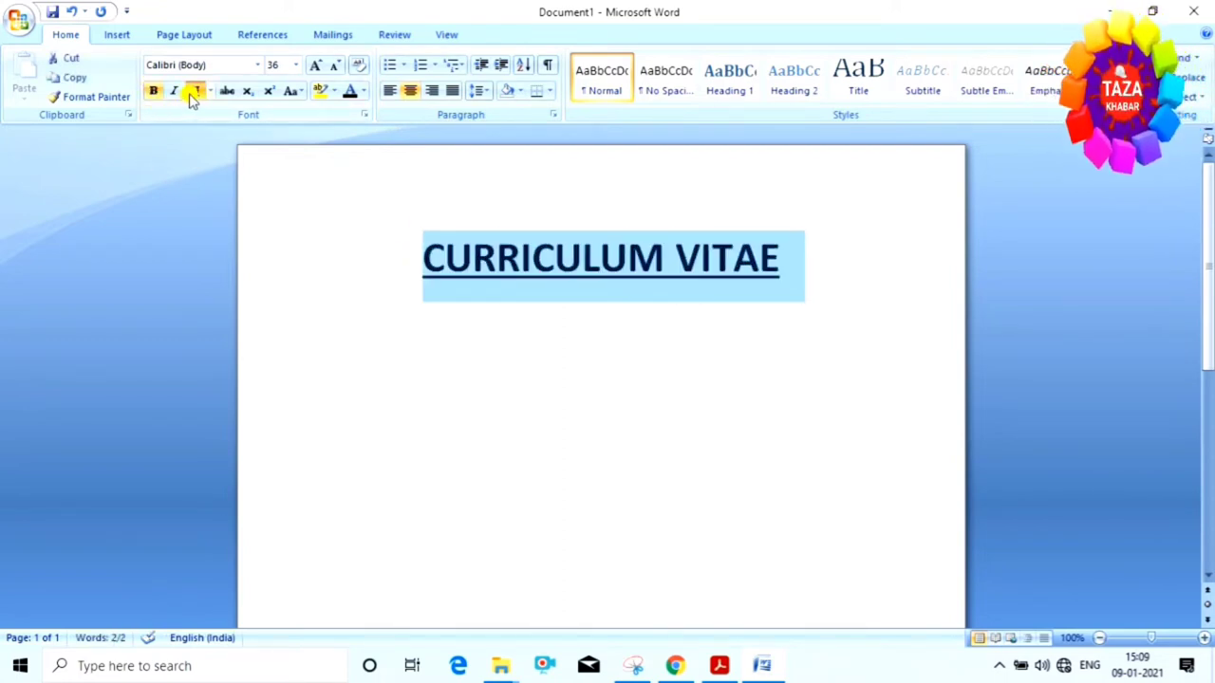
left_click(195, 92)
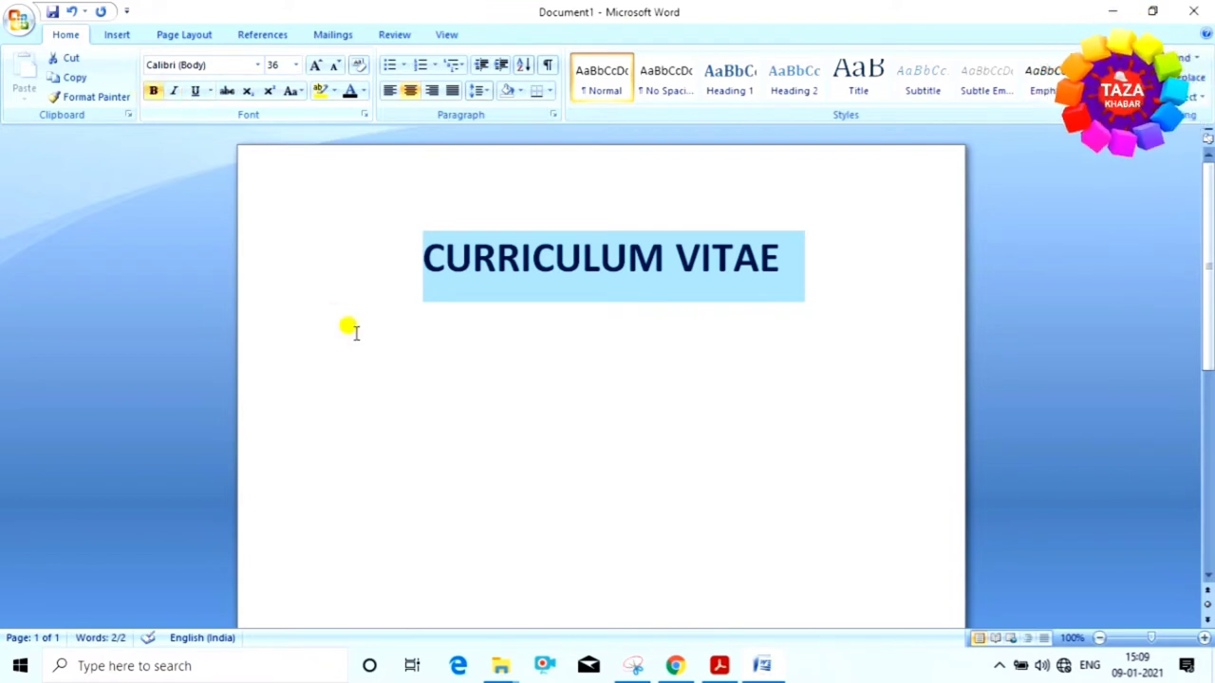
left_click(353, 287)
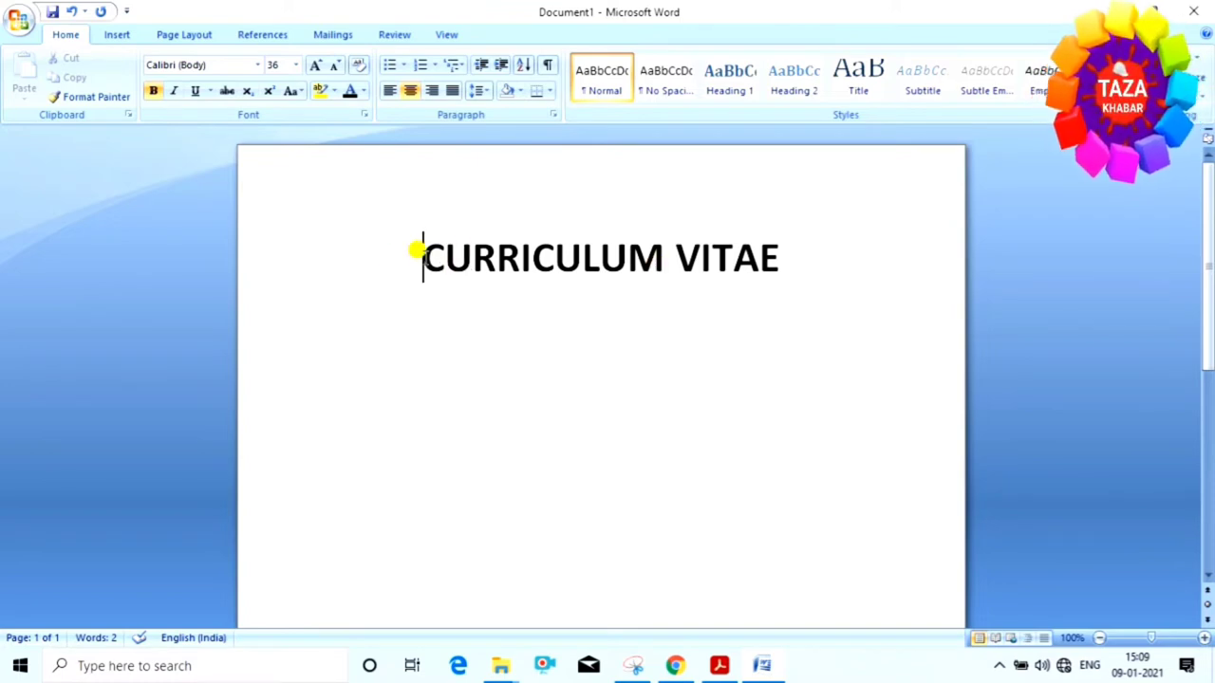
Shrink the heading to 28 pt and start a new line below it.
left_click_drag(417, 248, 807, 276)
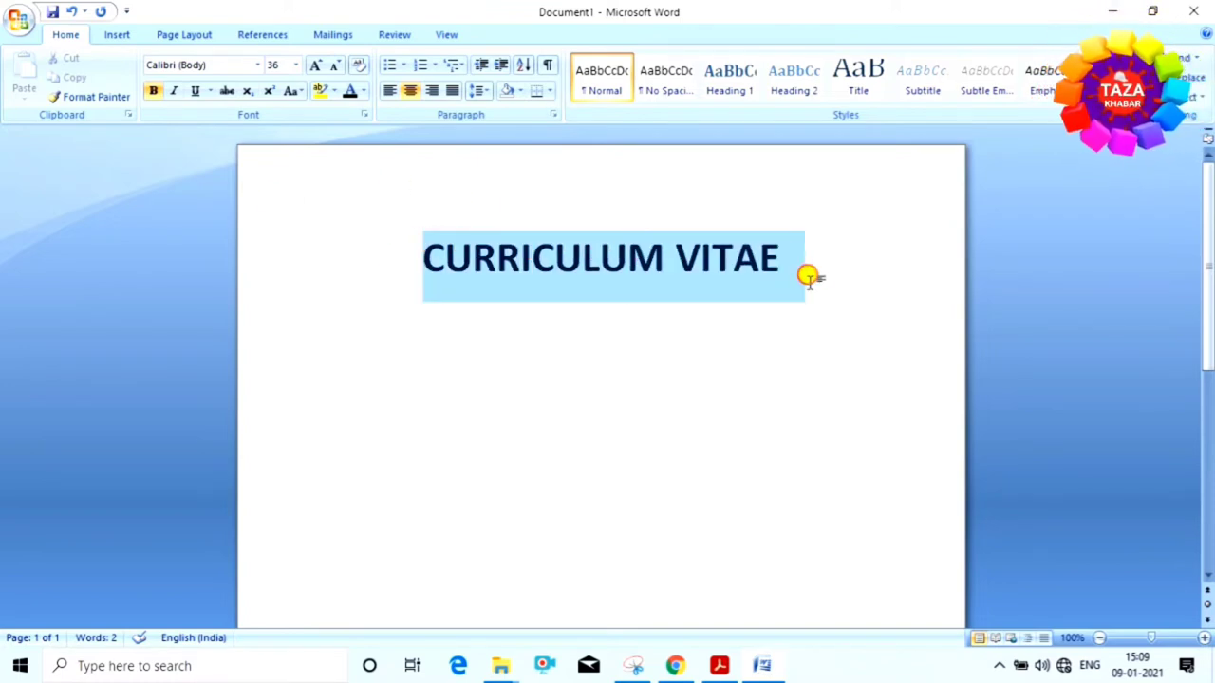
left_click(296, 64)
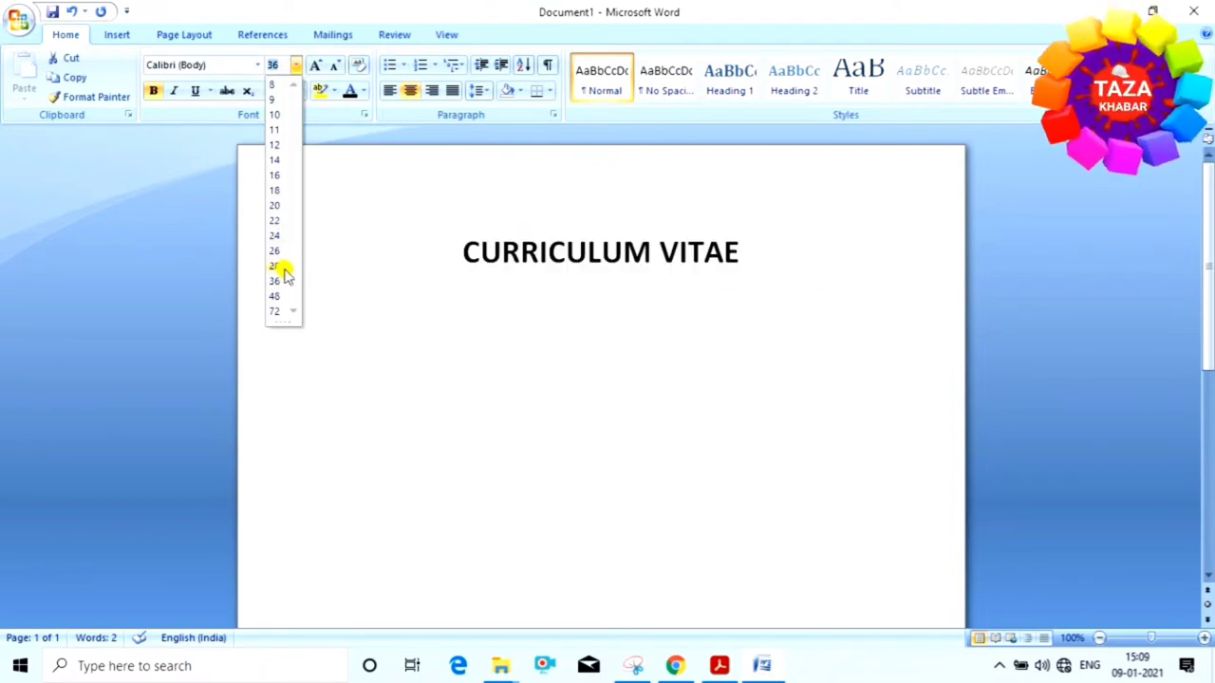
left_click(277, 266)
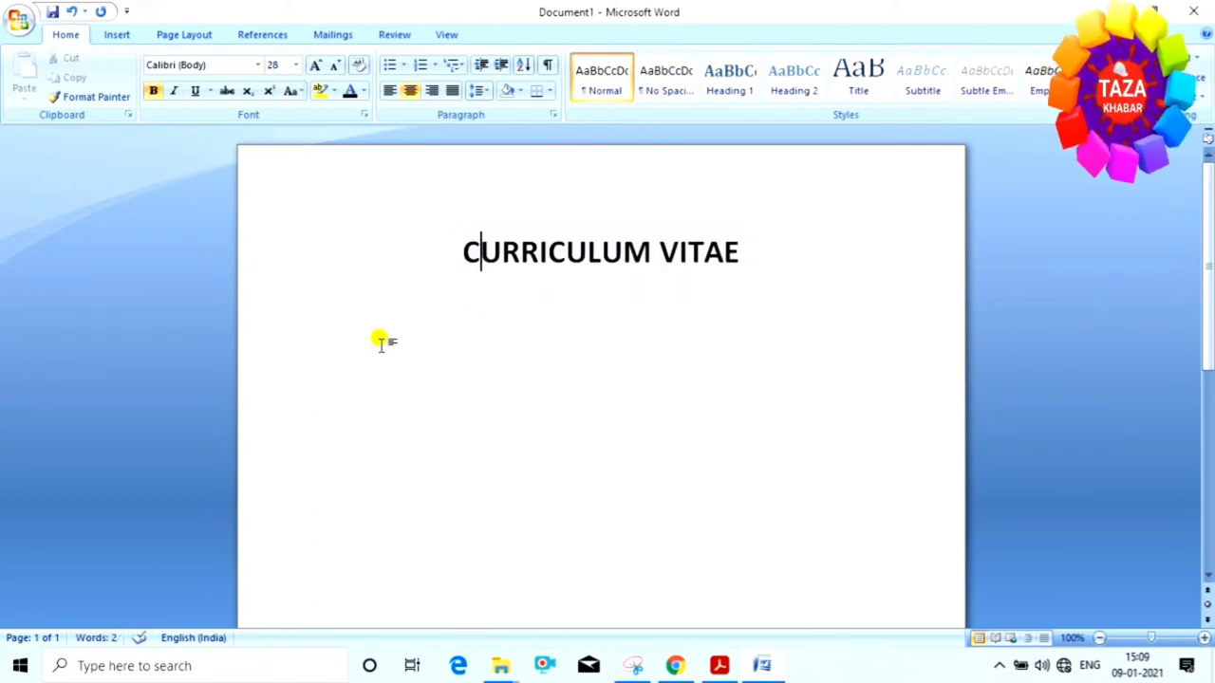
left_click(759, 254)
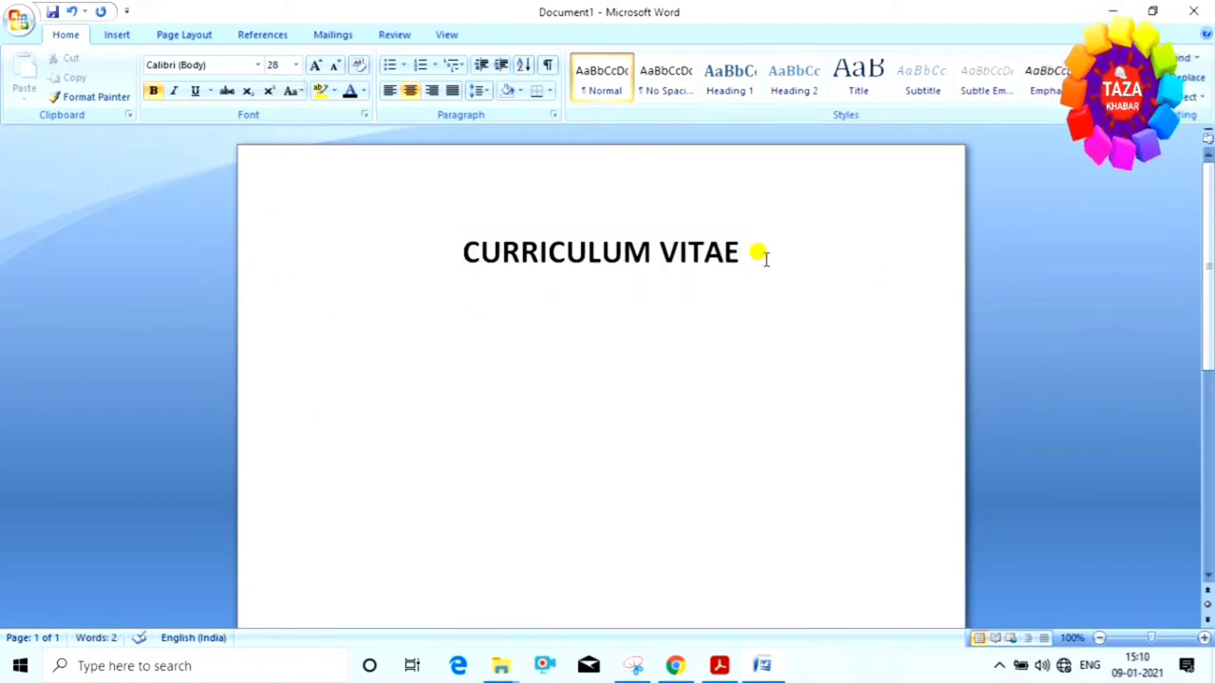
key("Return")
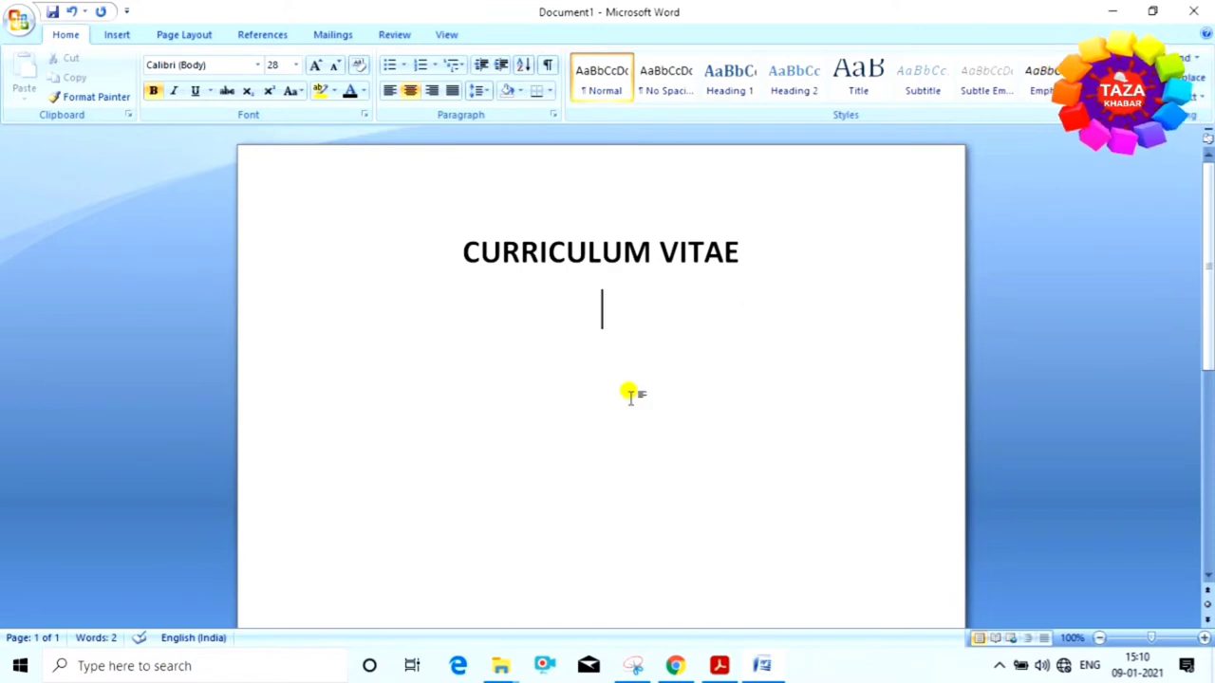
Left-align the new line and set the candidate's name to 22 pt.
left_click(389, 95)
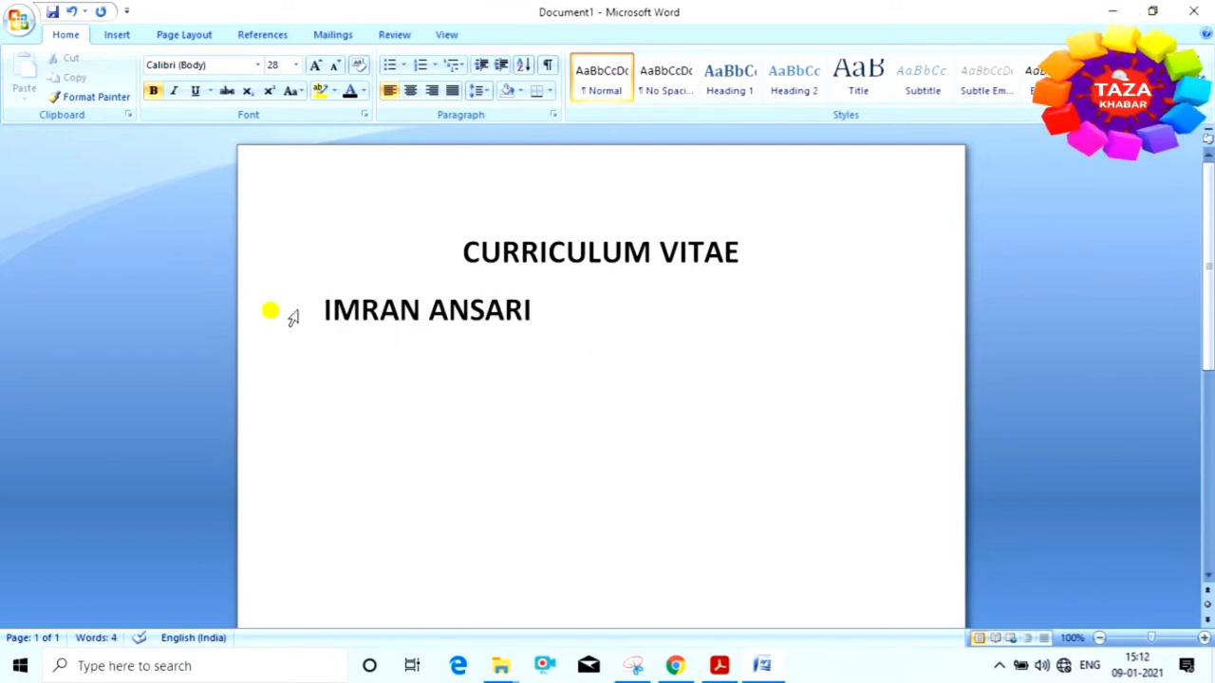
left_click(314, 304)
left_click_drag(314, 304, 530, 312)
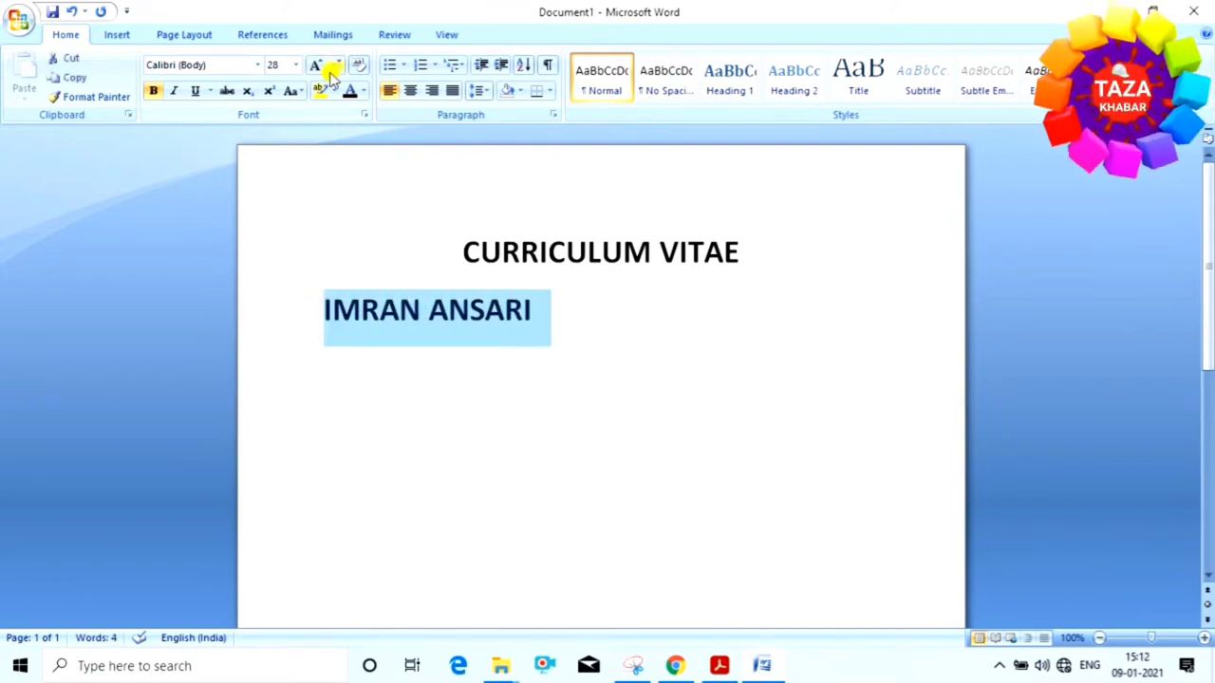
left_click(295, 67)
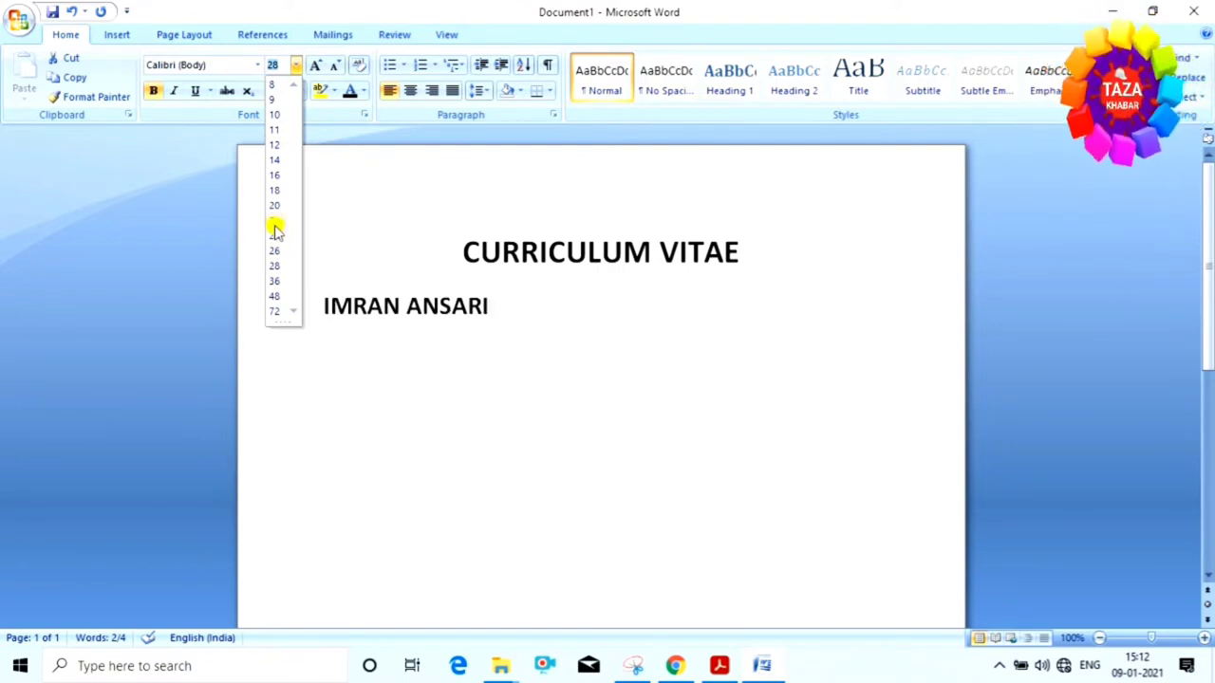
left_click(274, 220)
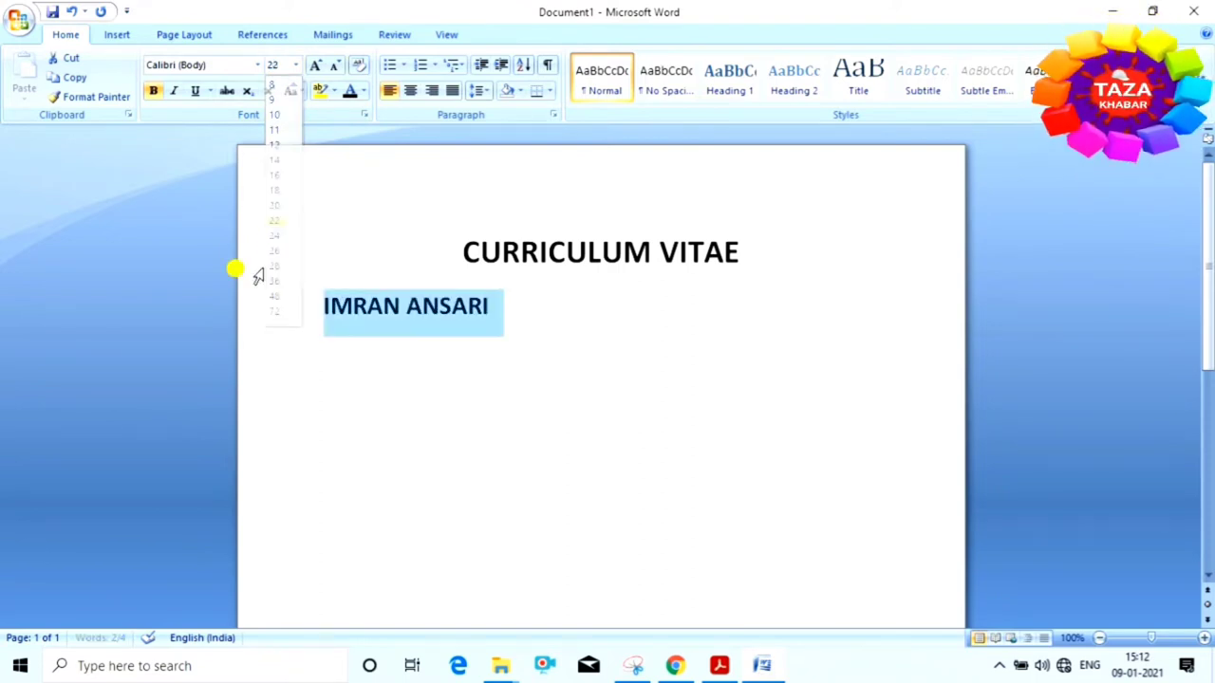
left_click(366, 329)
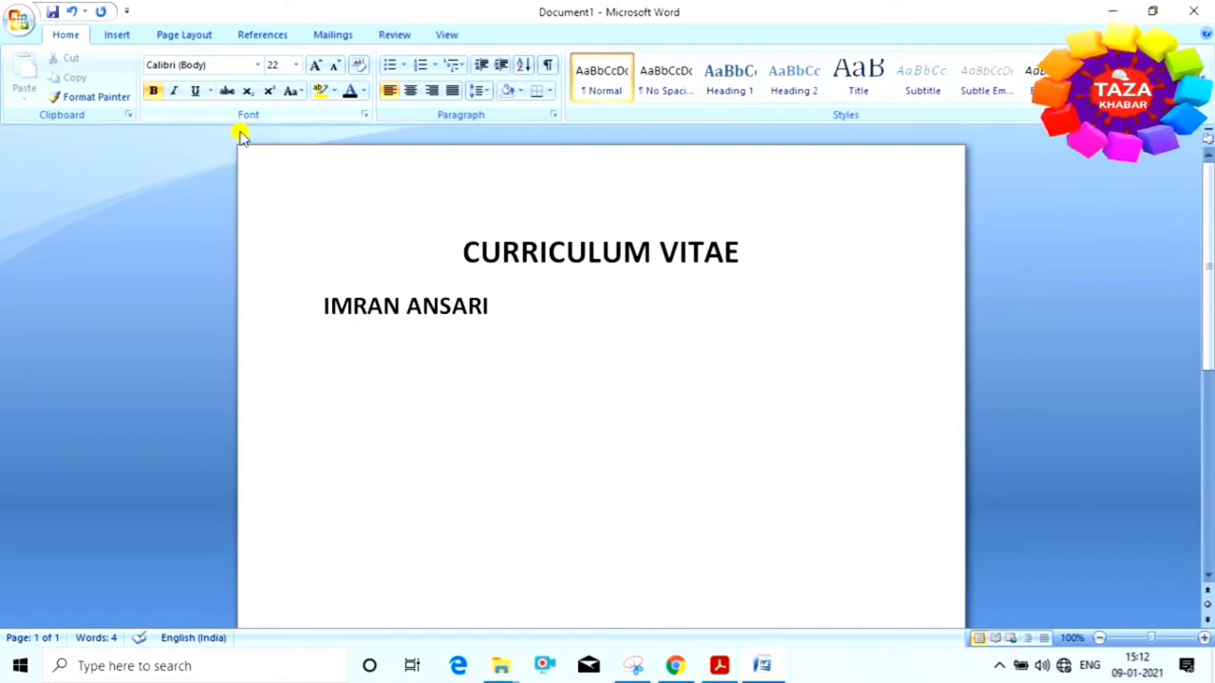
Make the name bold without underline, then start a new line below it.
left_click_drag(315, 292, 443, 305)
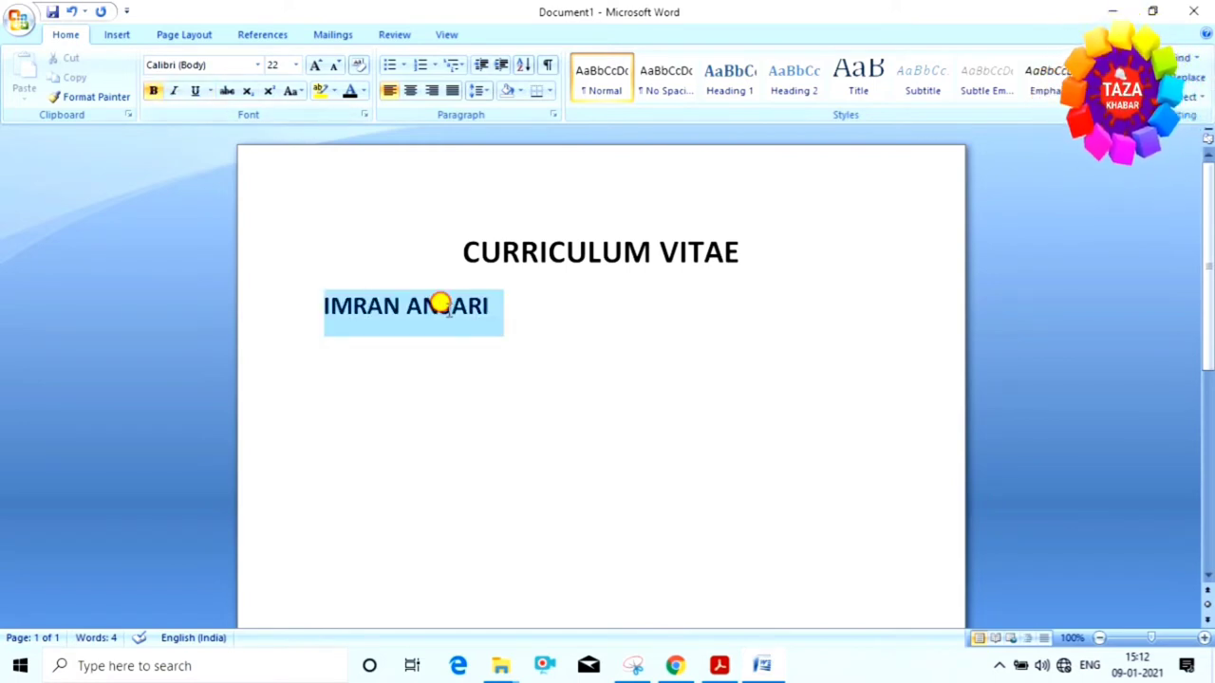
left_click(196, 90)
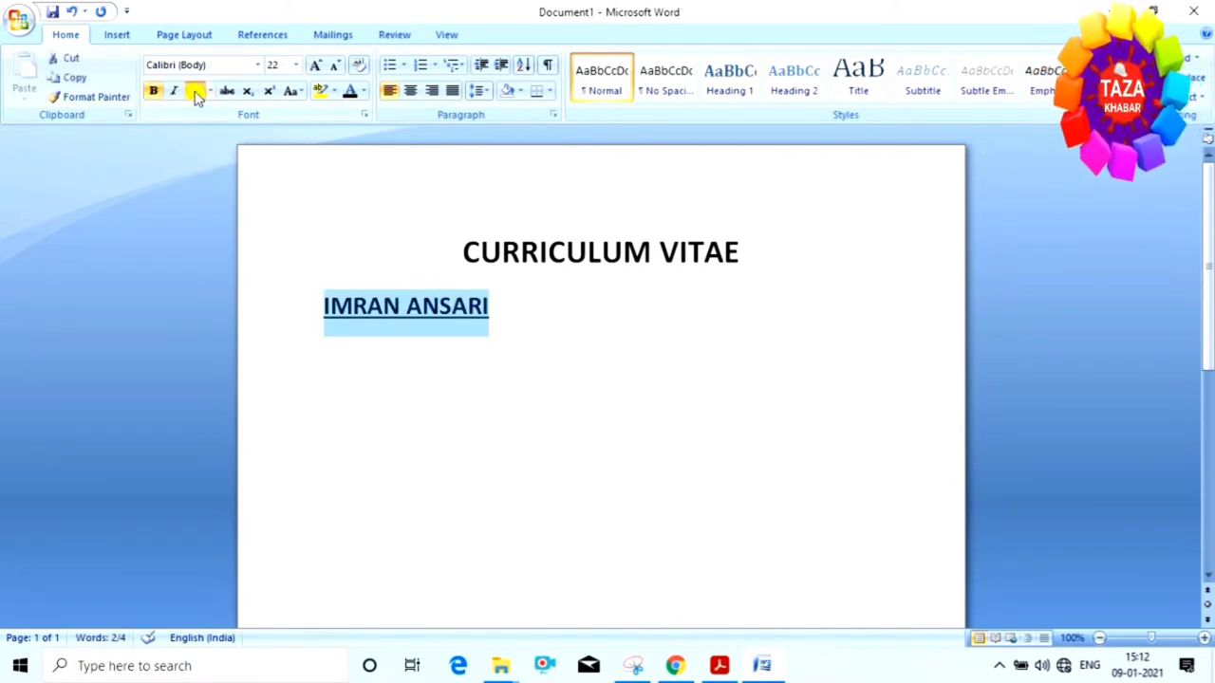
left_click(196, 91)
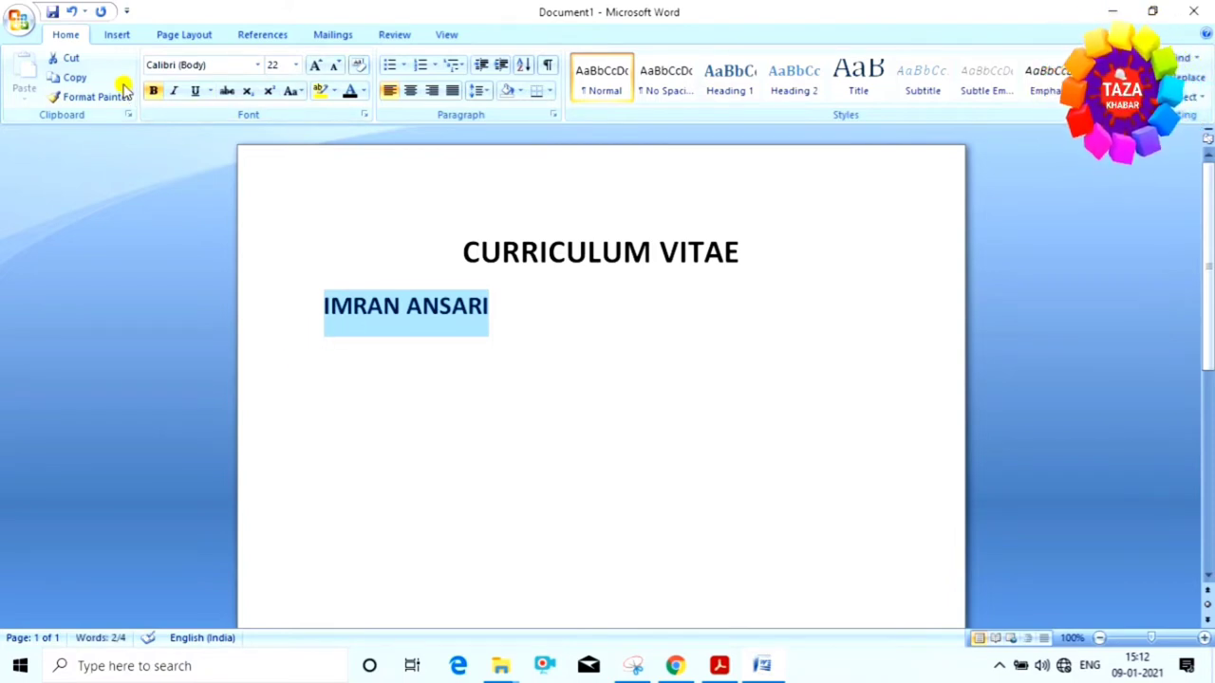
left_click(153, 91)
left_click(390, 477)
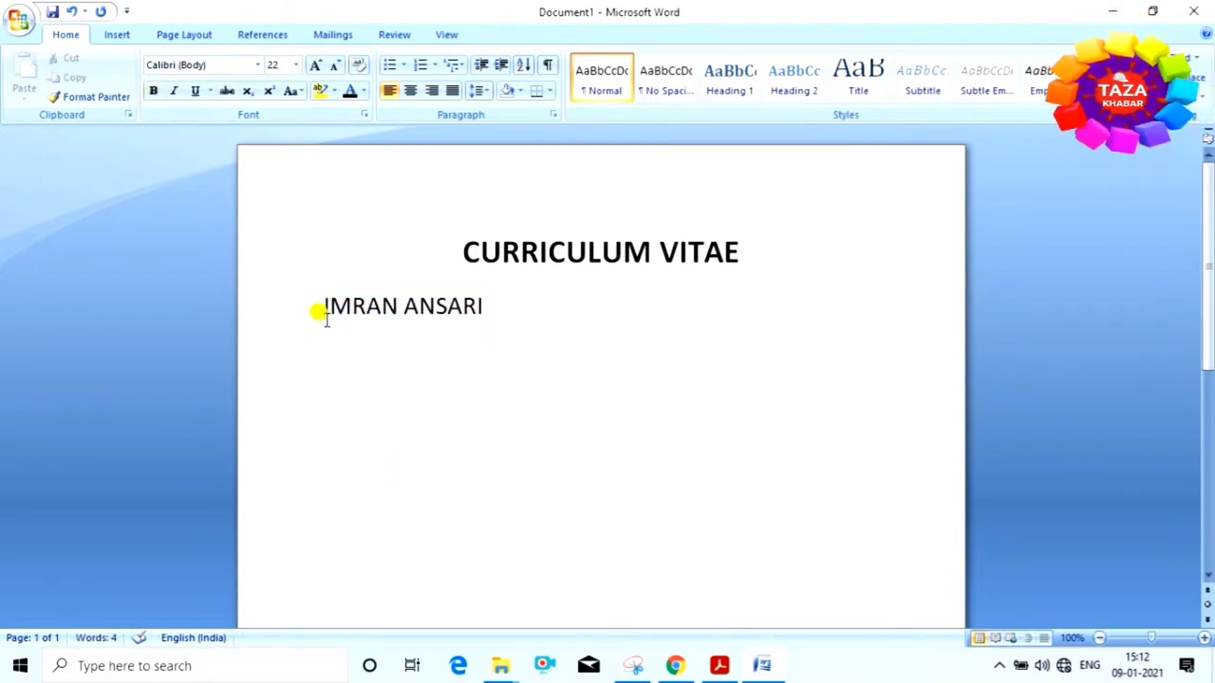
left_click_drag(323, 309, 517, 309)
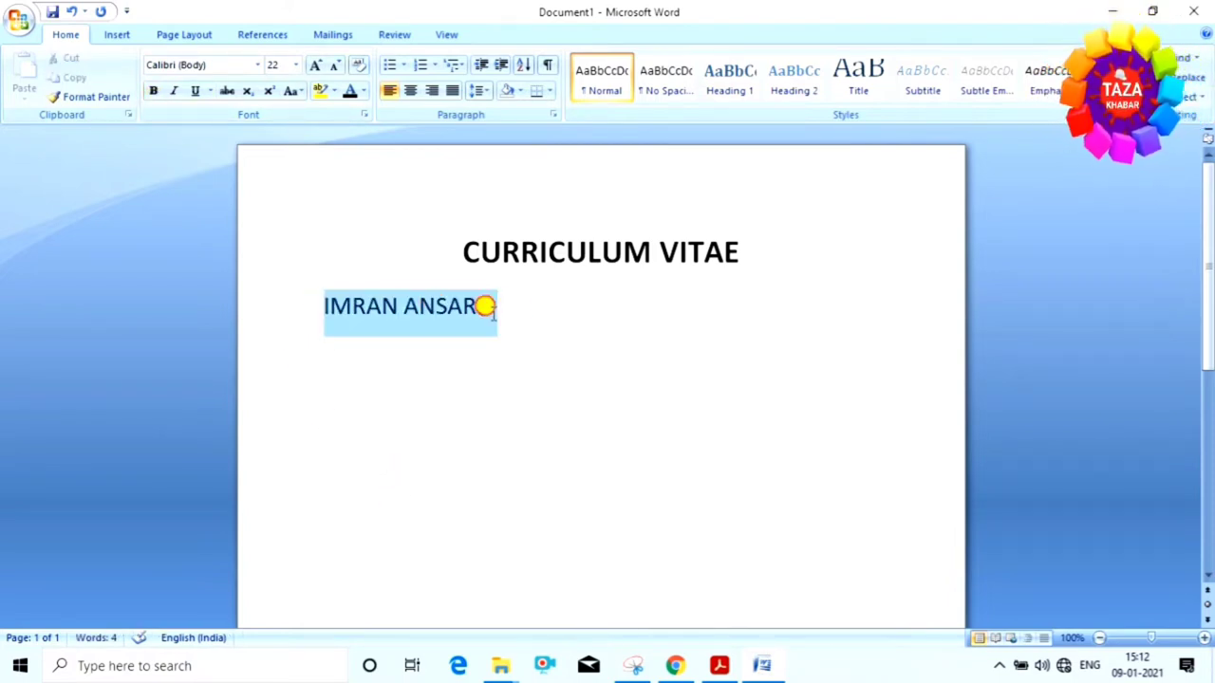
left_click(153, 91)
left_click(432, 439)
left_click(489, 305)
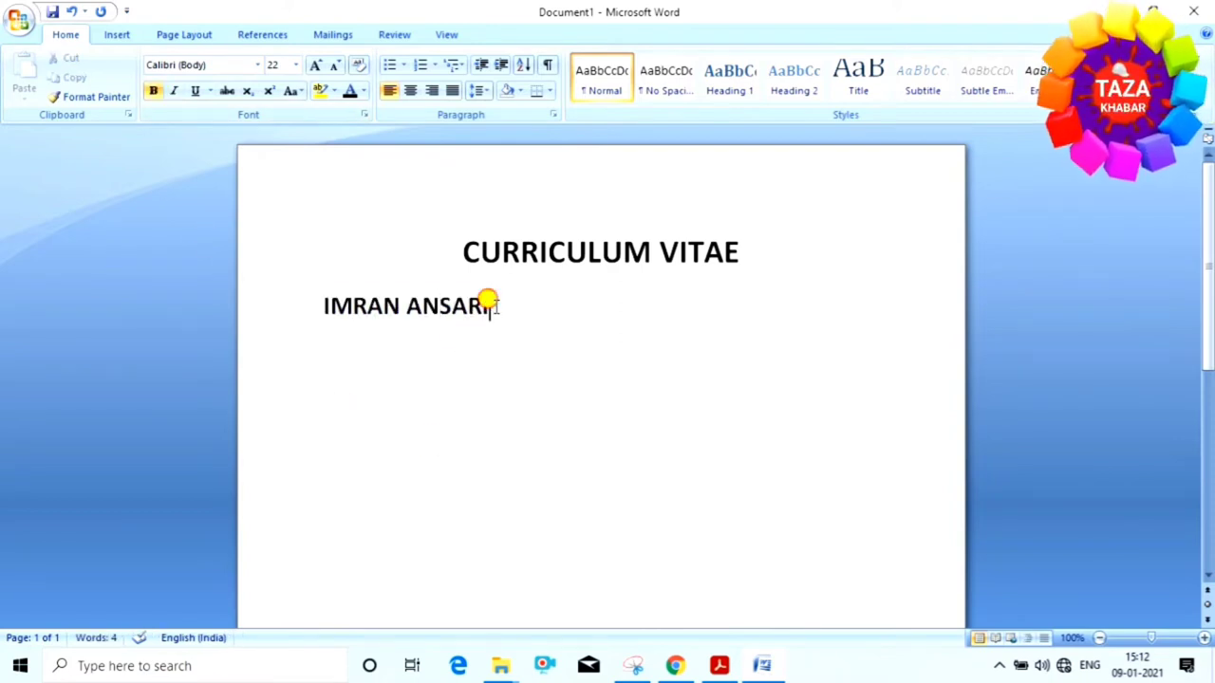
key("Return")
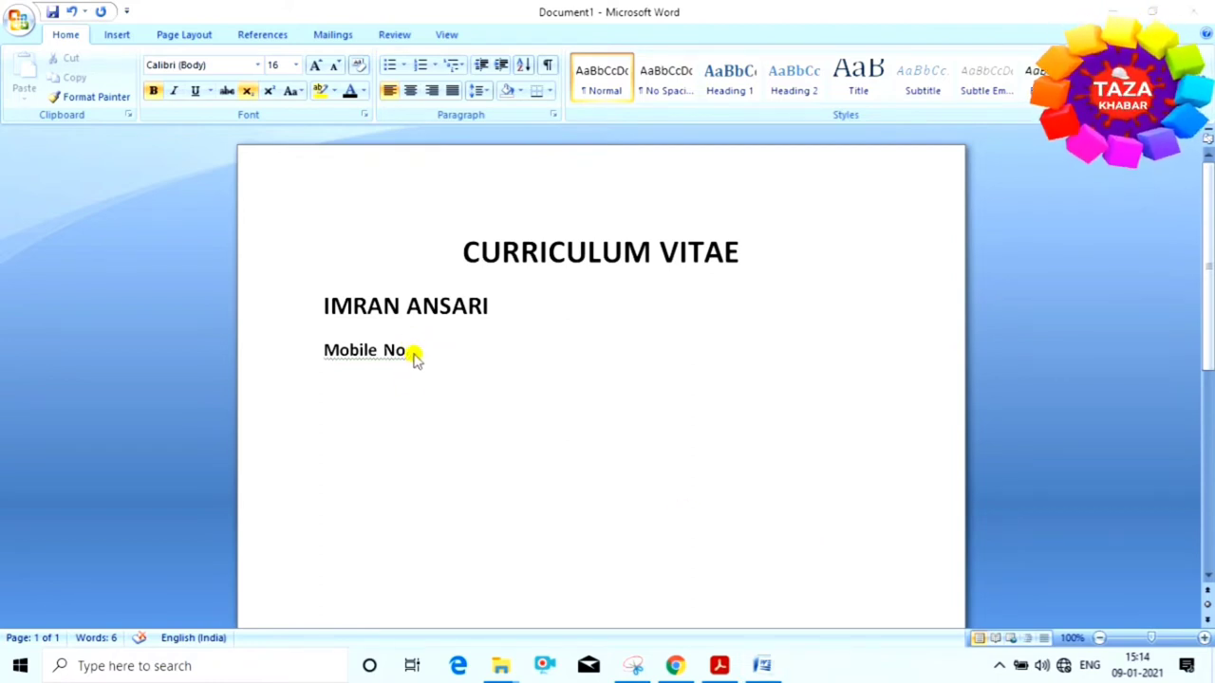
Complete 'Mobile No.' with the contact phone number, then begin an 'E-mail-' line below.
type(".")
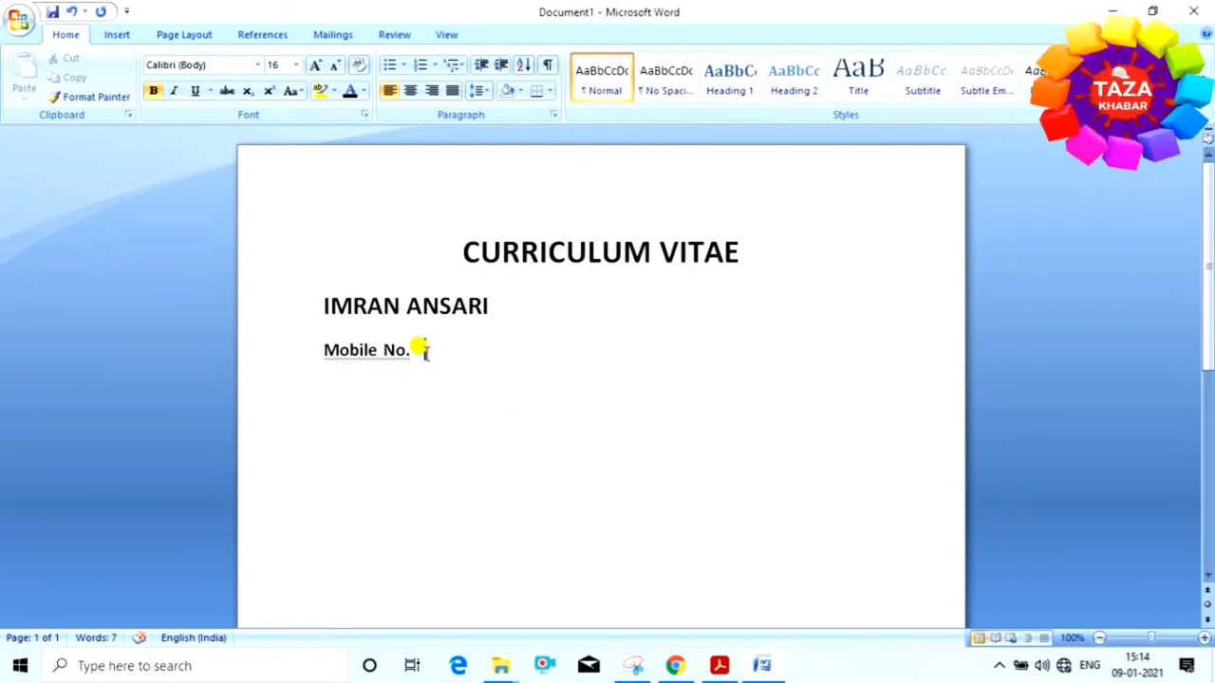
type(": ")
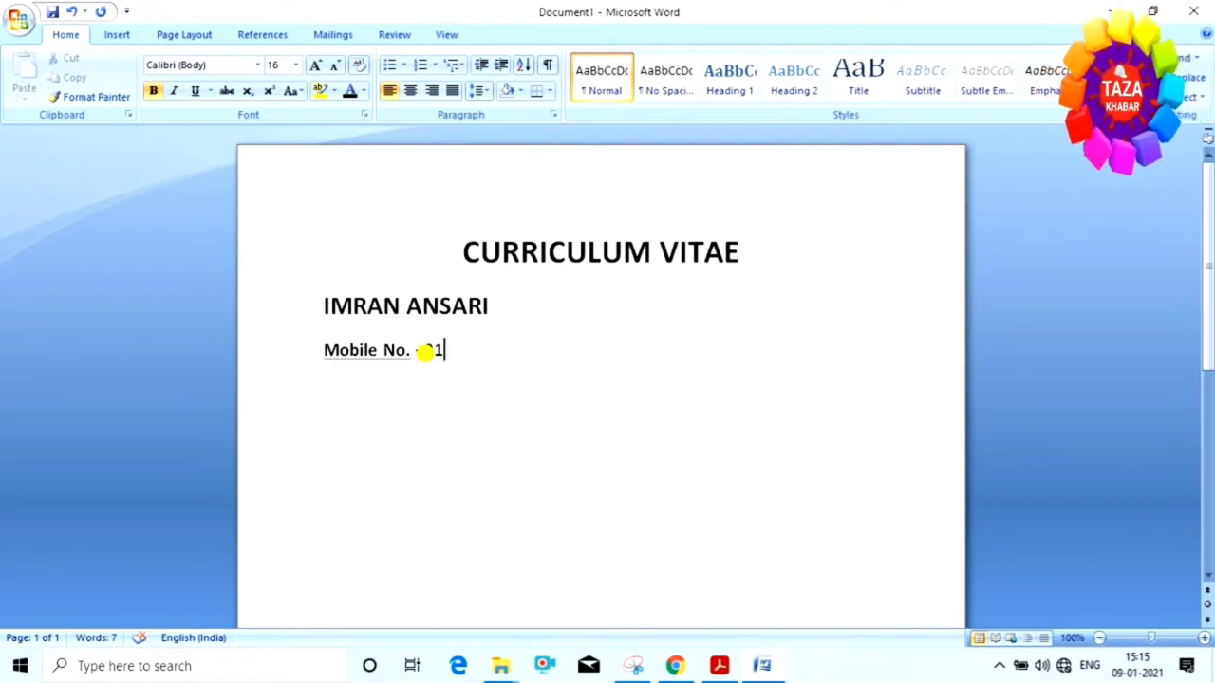
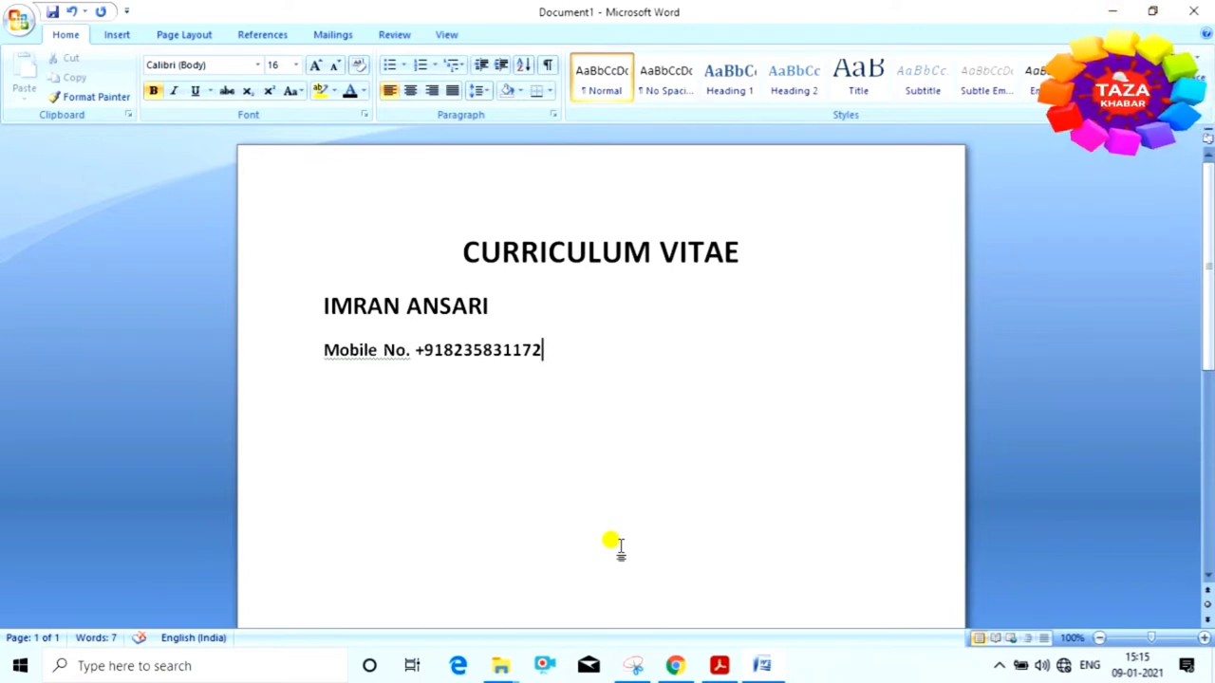
type(",")
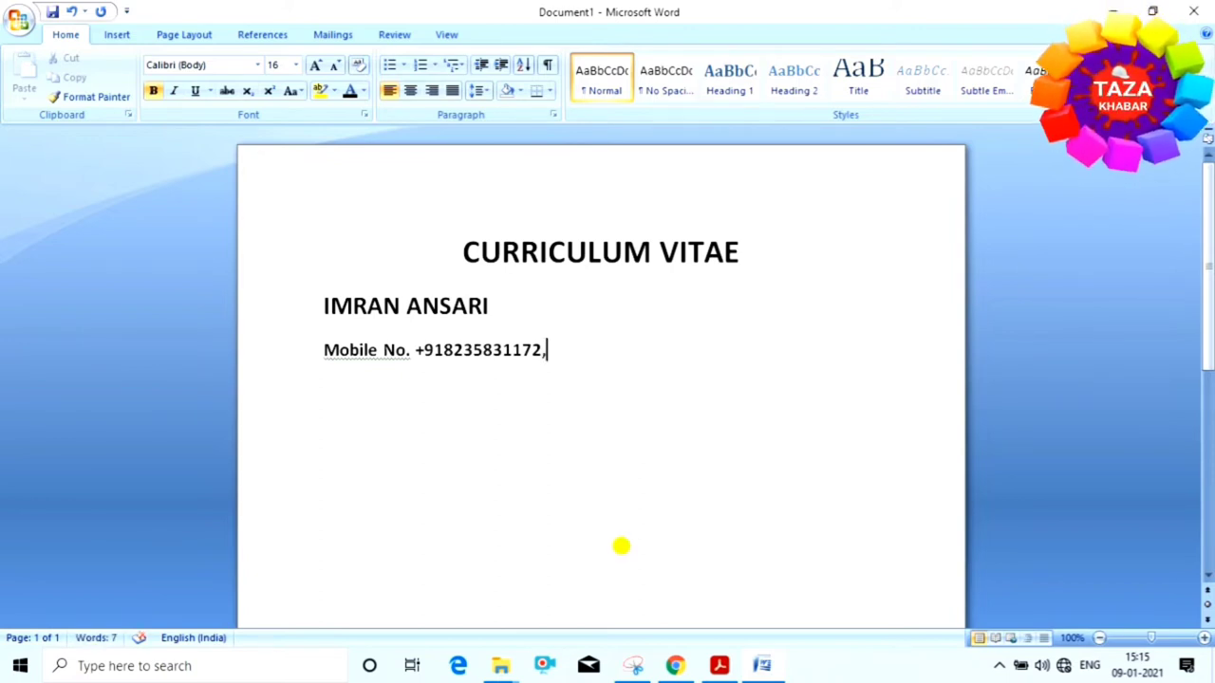
key("BackSpace")
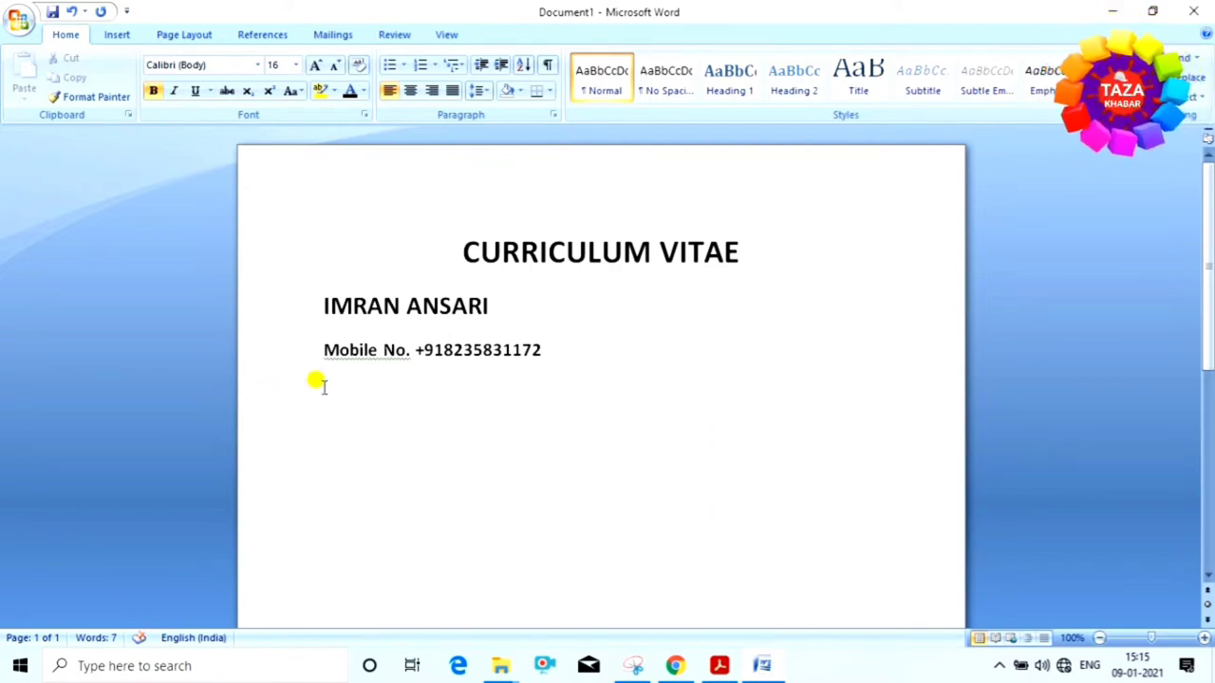
left_click(322, 387)
type("E")
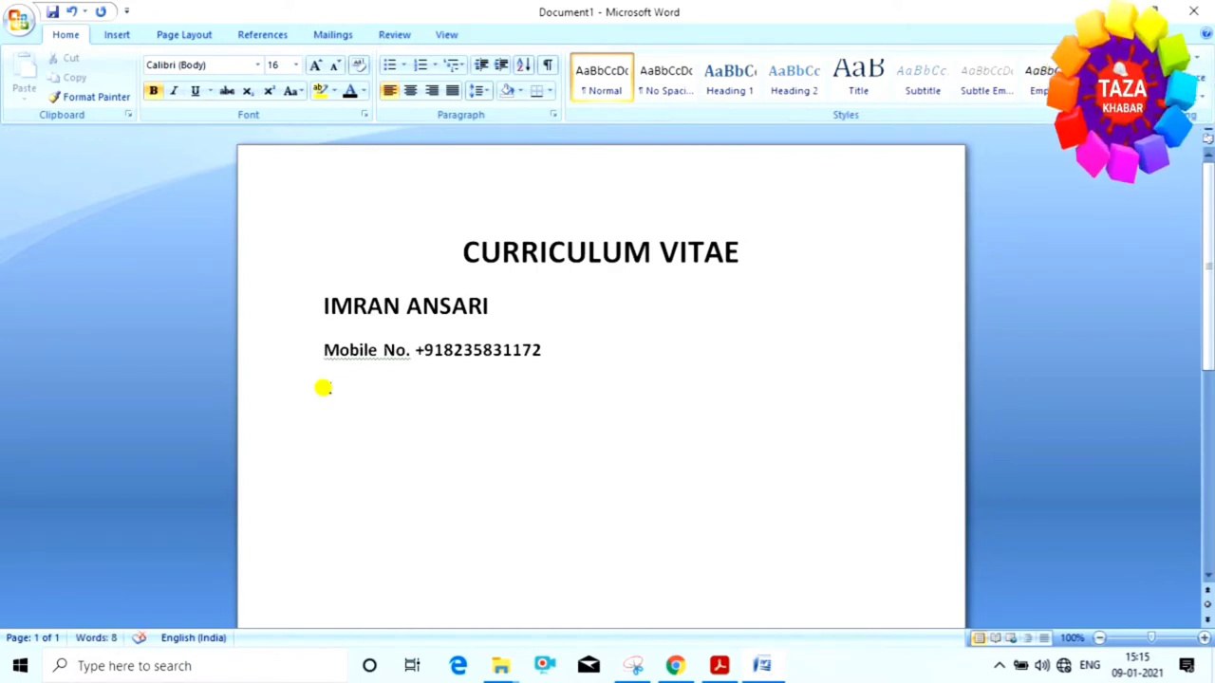
type("-mail-")
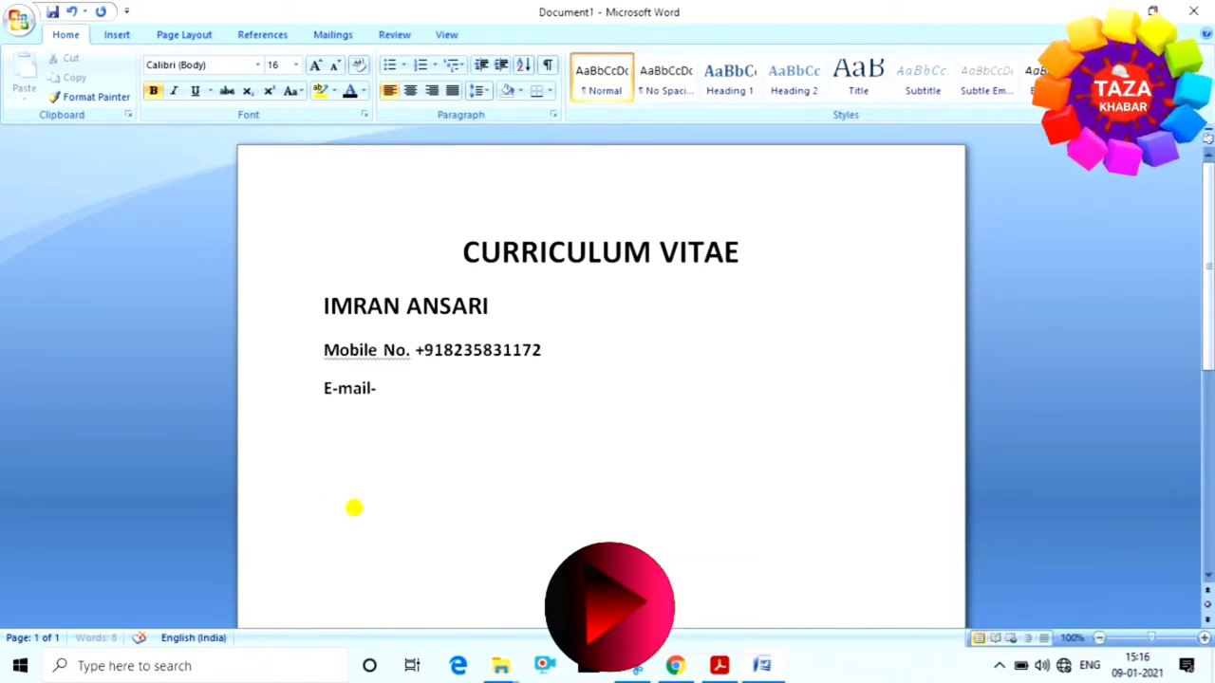
Move to the line below E-mail- to begin the CAREER OBJECTIVE section.
left_click(319, 426)
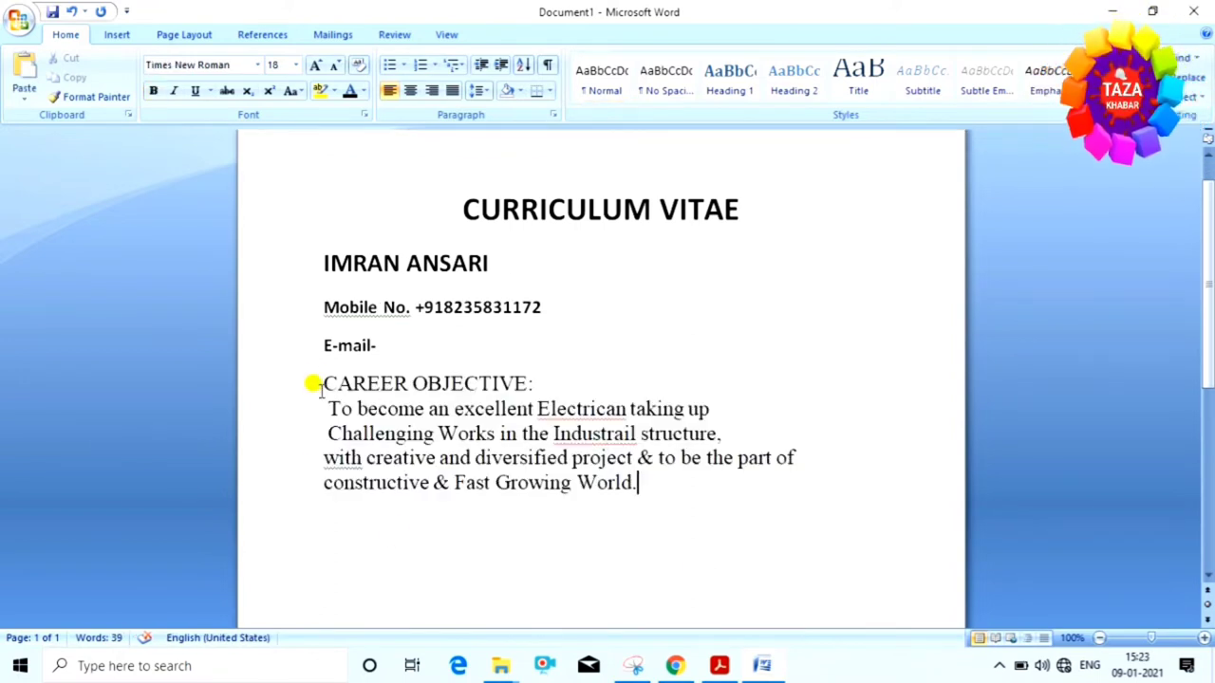
Bold and underline 'CAREER OBJECTIVE:', then add a new line after 'Fast Growing World.'.
left_click_drag(320, 383, 555, 372)
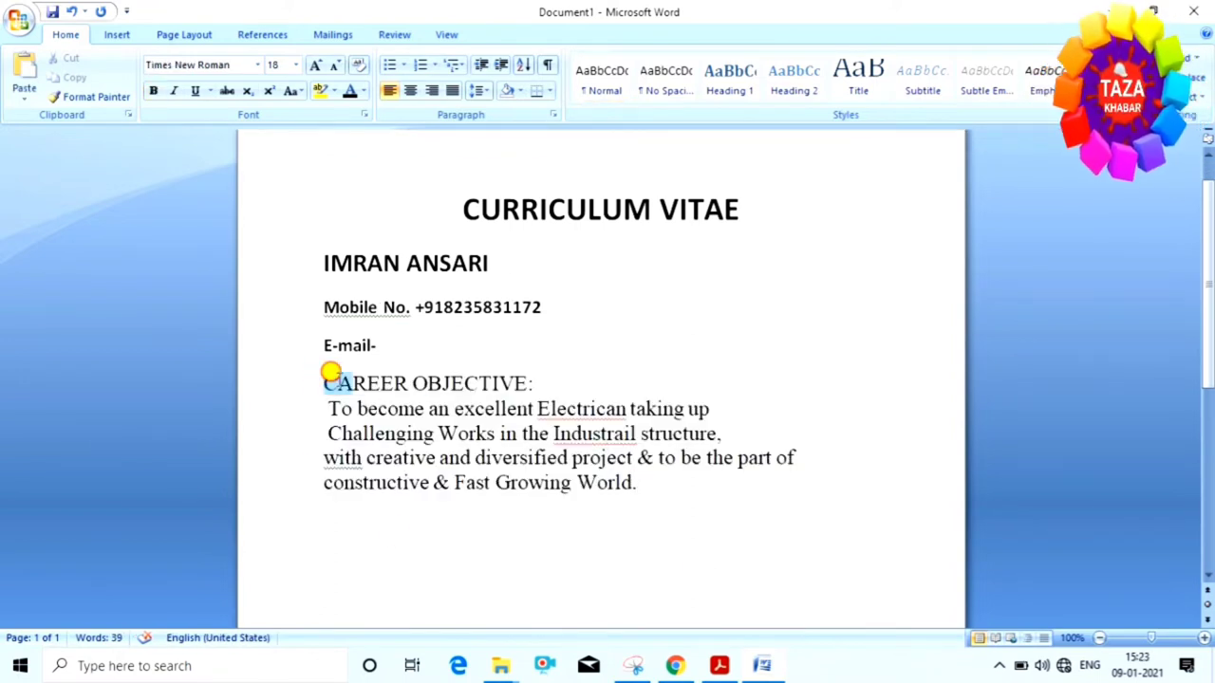
left_click(153, 90)
left_click(195, 90)
left_click(634, 342)
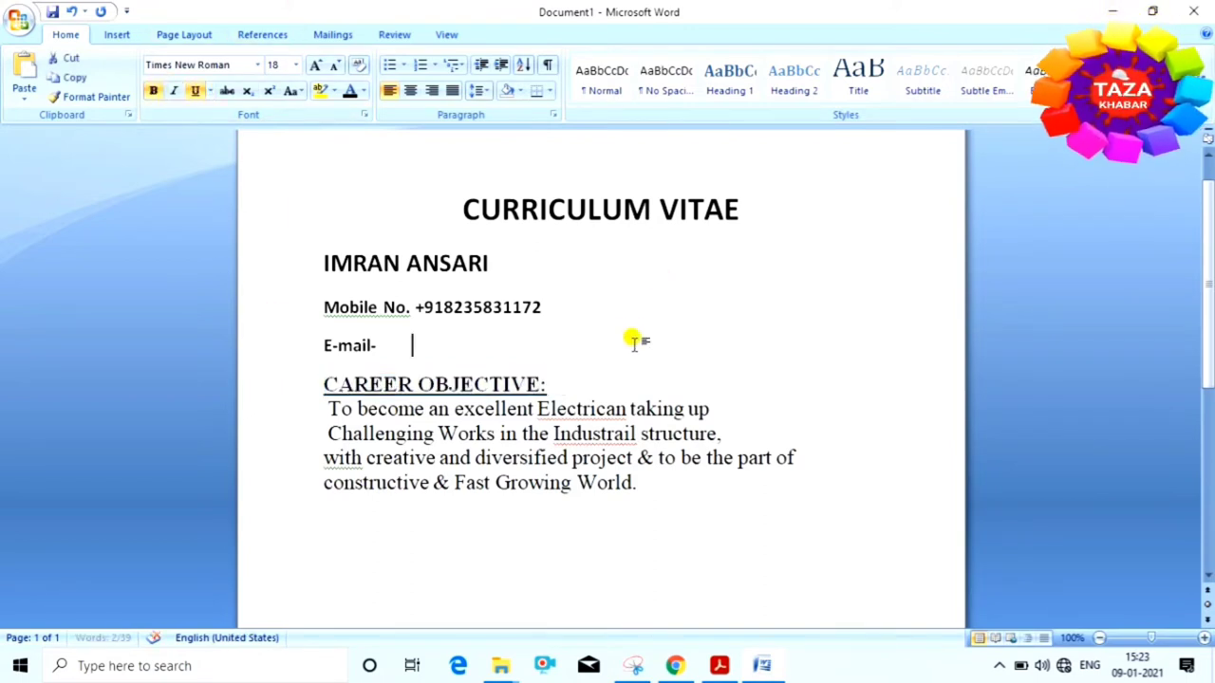
left_click(639, 484)
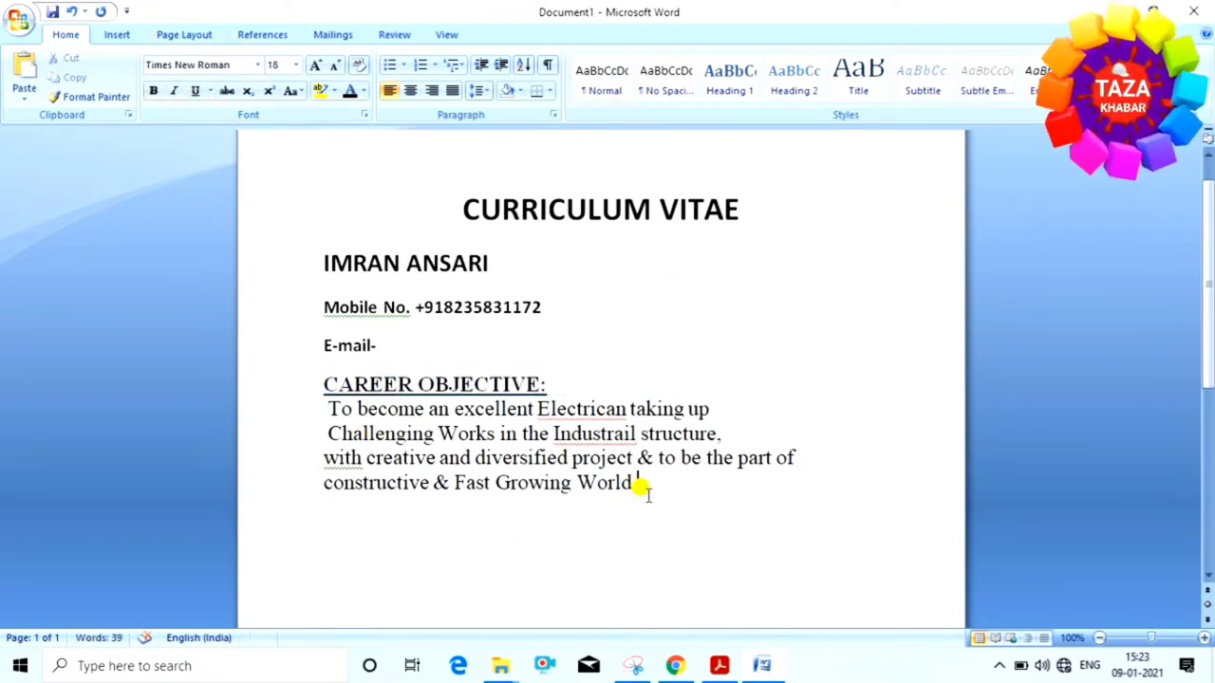
key("Return")
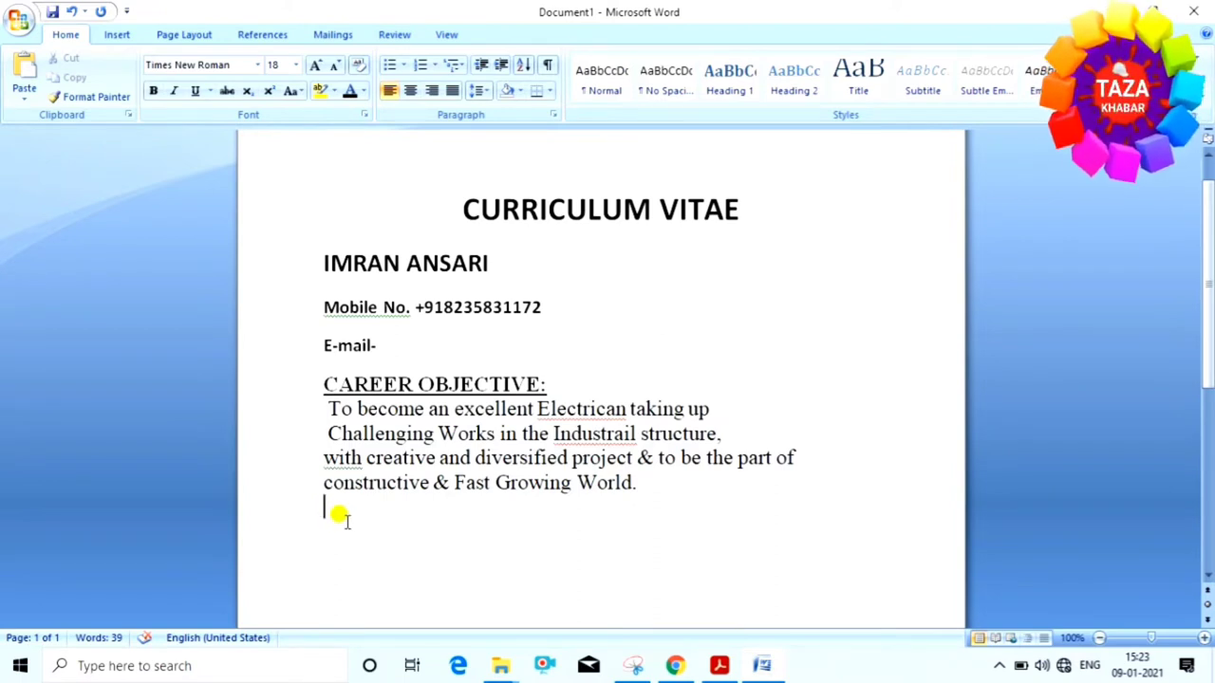
Add a bold, underlined WORK EXPERIENCE heading and start a line below it.
type("WORK EXPERIENCE")
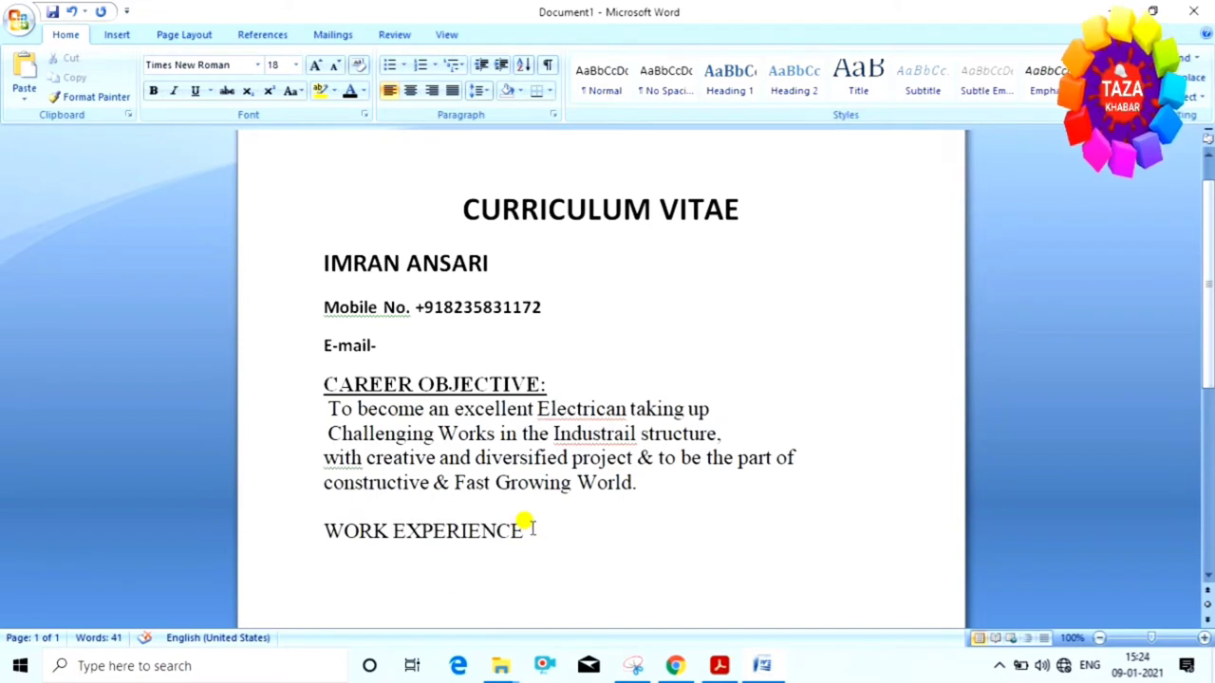
left_click_drag(321, 522, 531, 531)
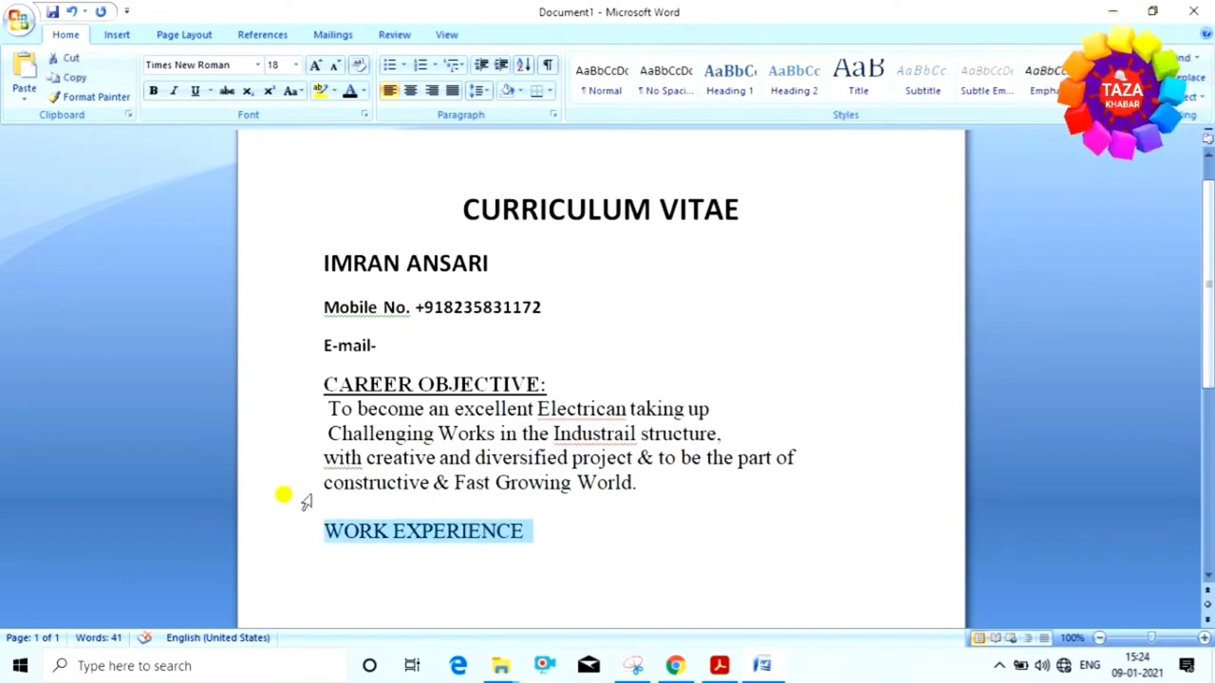
left_click(152, 90)
left_click(192, 93)
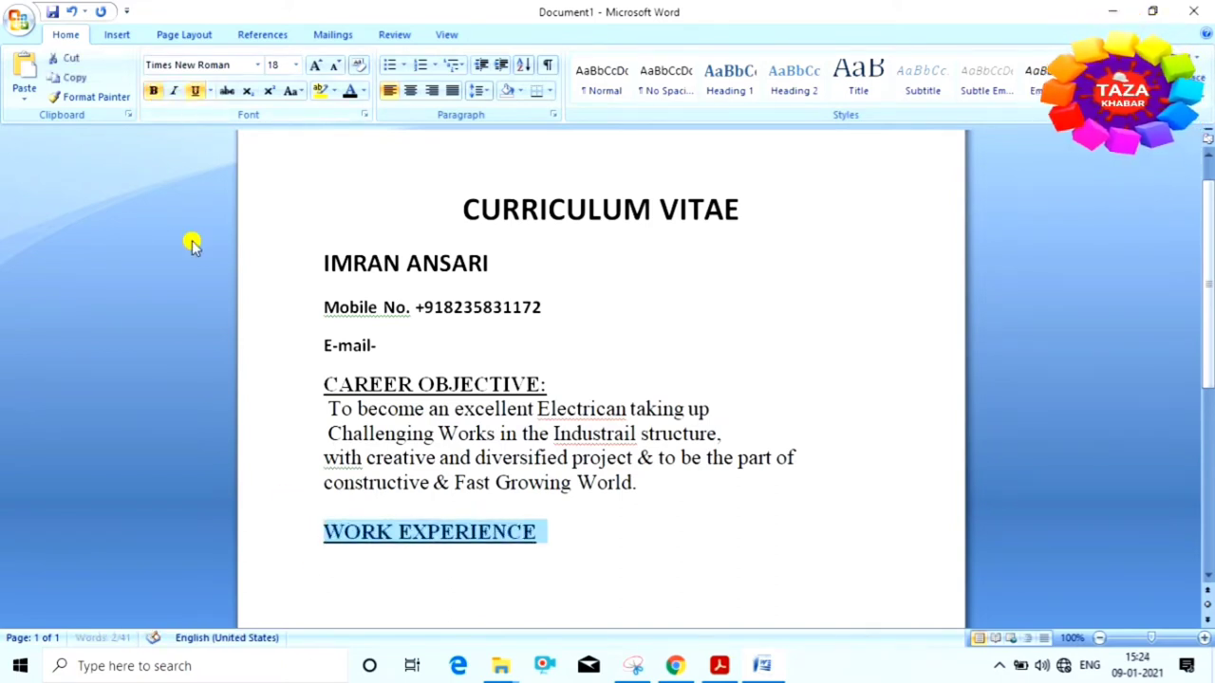
left_click(560, 536)
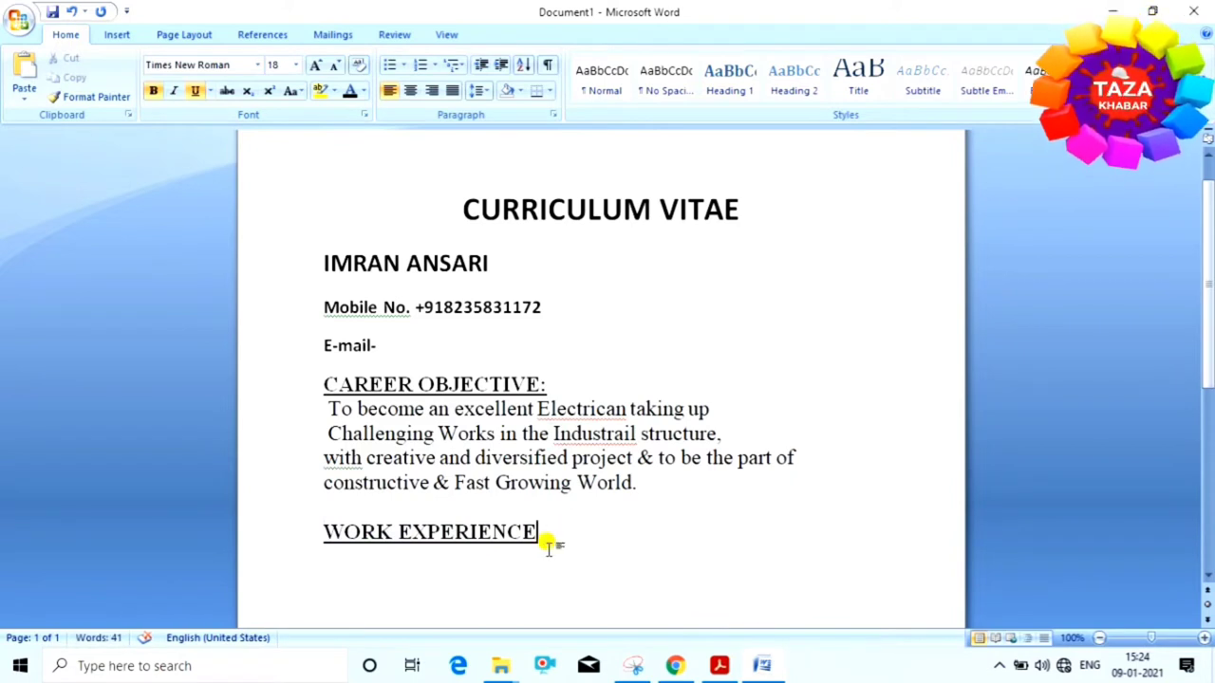
key("Return")
Enter 'Two Years Experience India & 4 Years Experience Gulf' and start a new line.
scroll(475, 556, "down", 1)
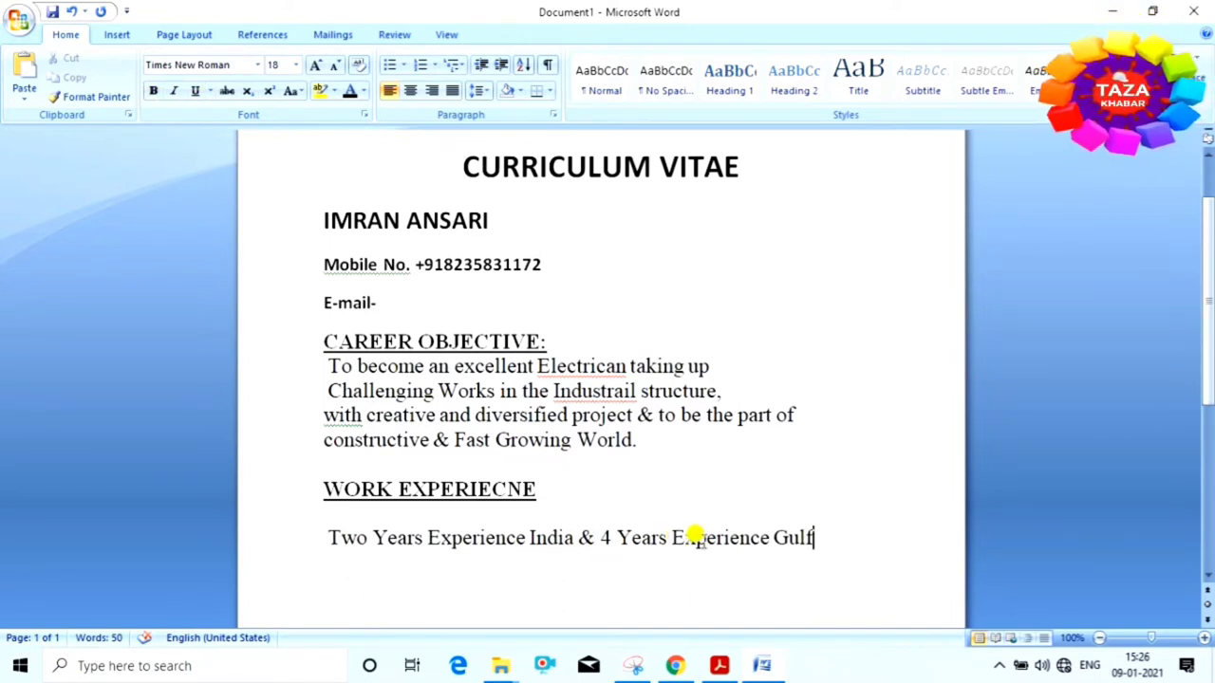
scroll(807, 538, "down", 1)
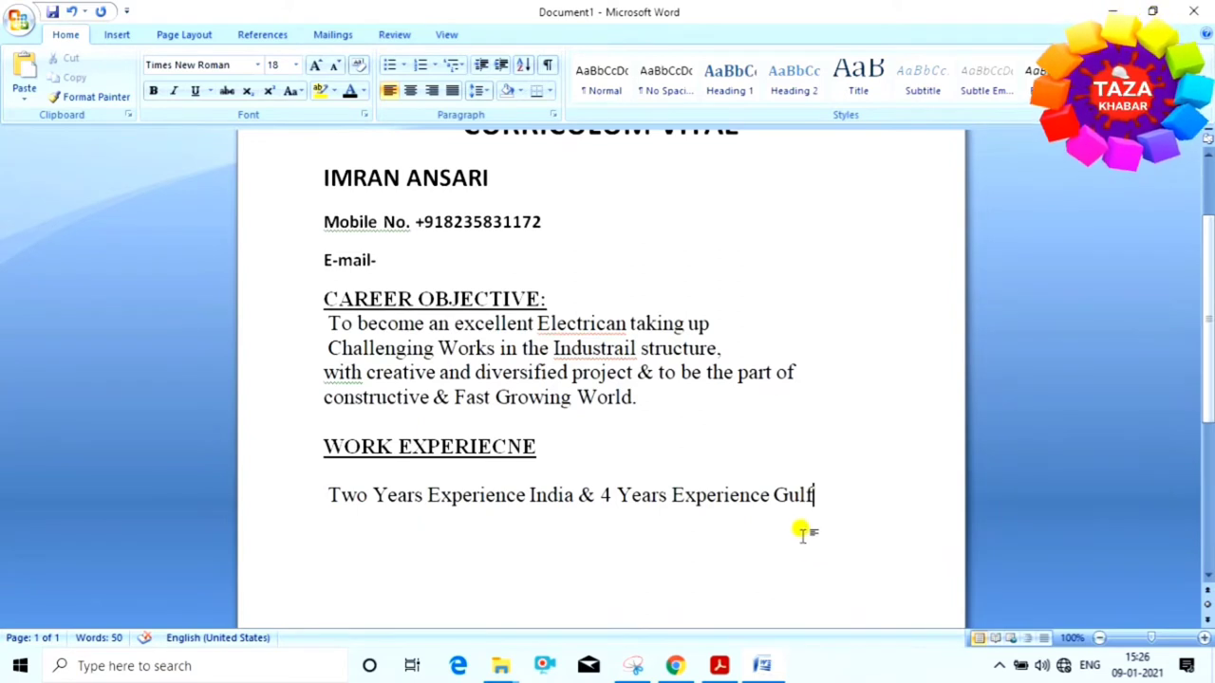
key("Return")
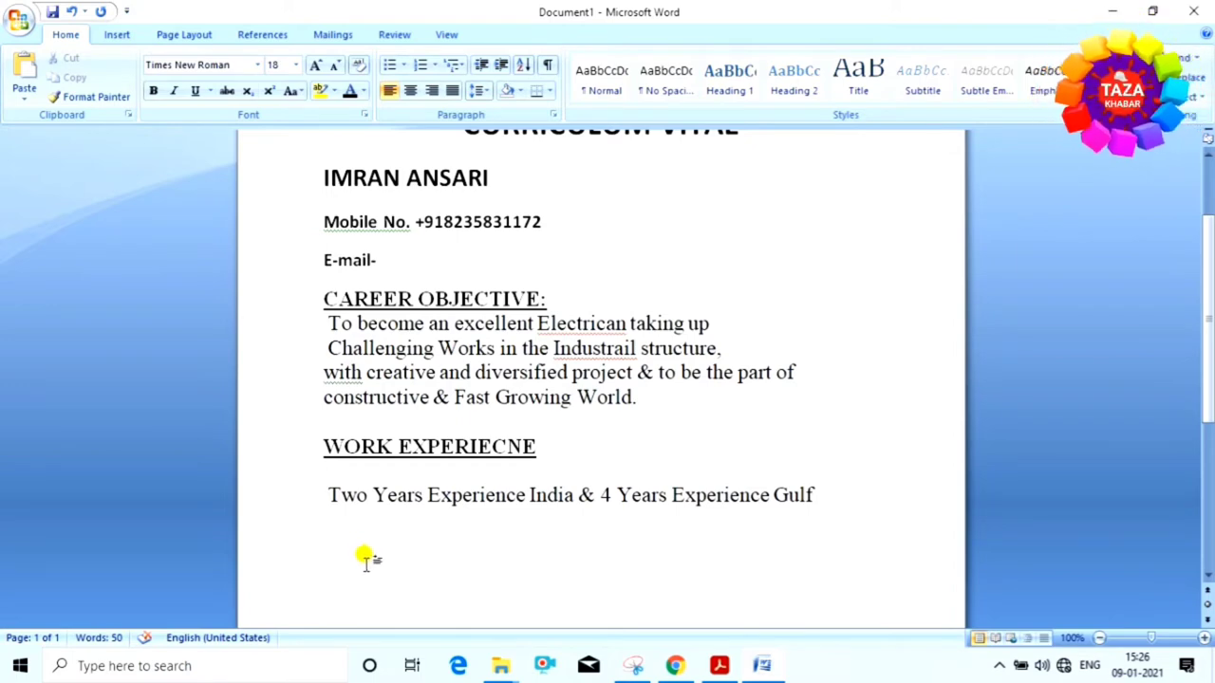
Add a second bold WORK EXPERIENCE heading after a blank line, with a new line beneath.
key("Return")
type("WORK EXPERIENCE")
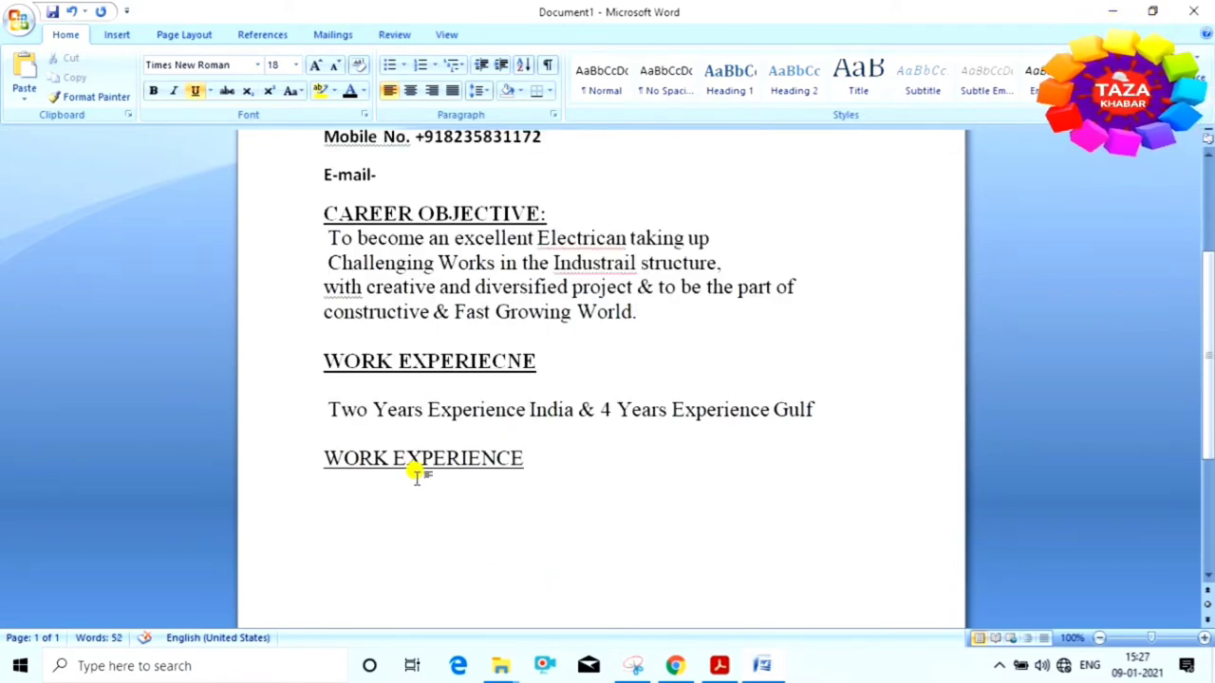
mouse_move(319, 456)
left_mouse_down()
mouse_move(447, 444)
mouse_move(539, 460)
left_mouse_up()
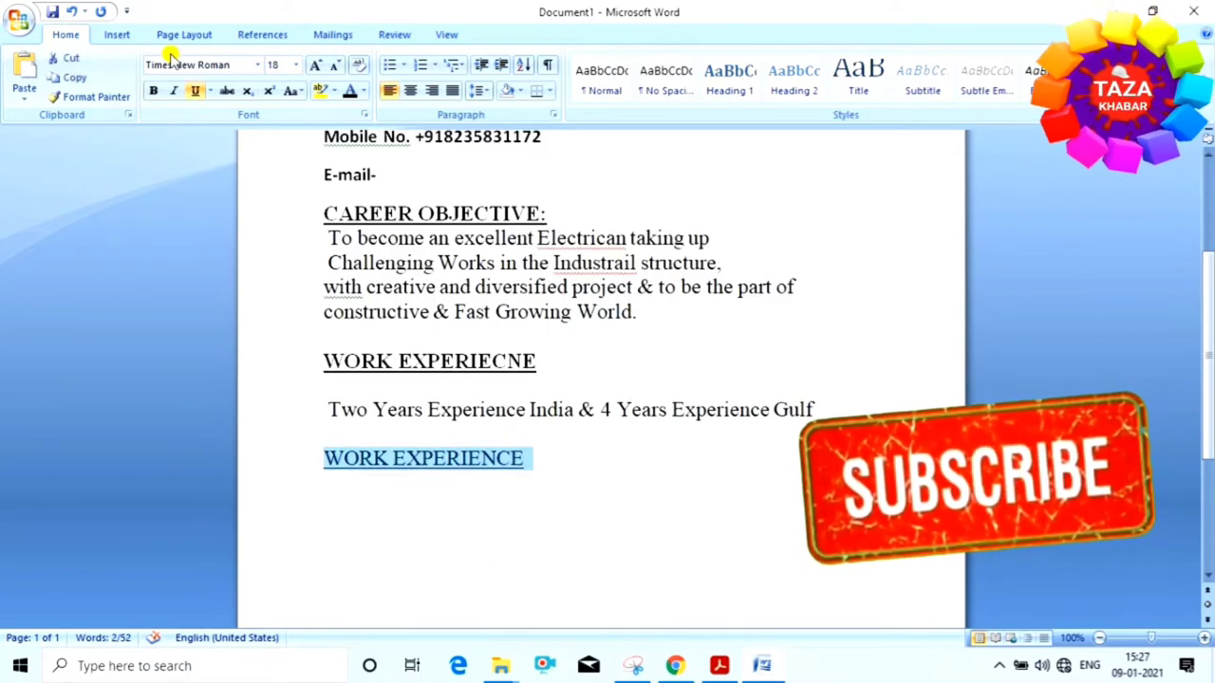
left_click(153, 90)
left_click(586, 490)
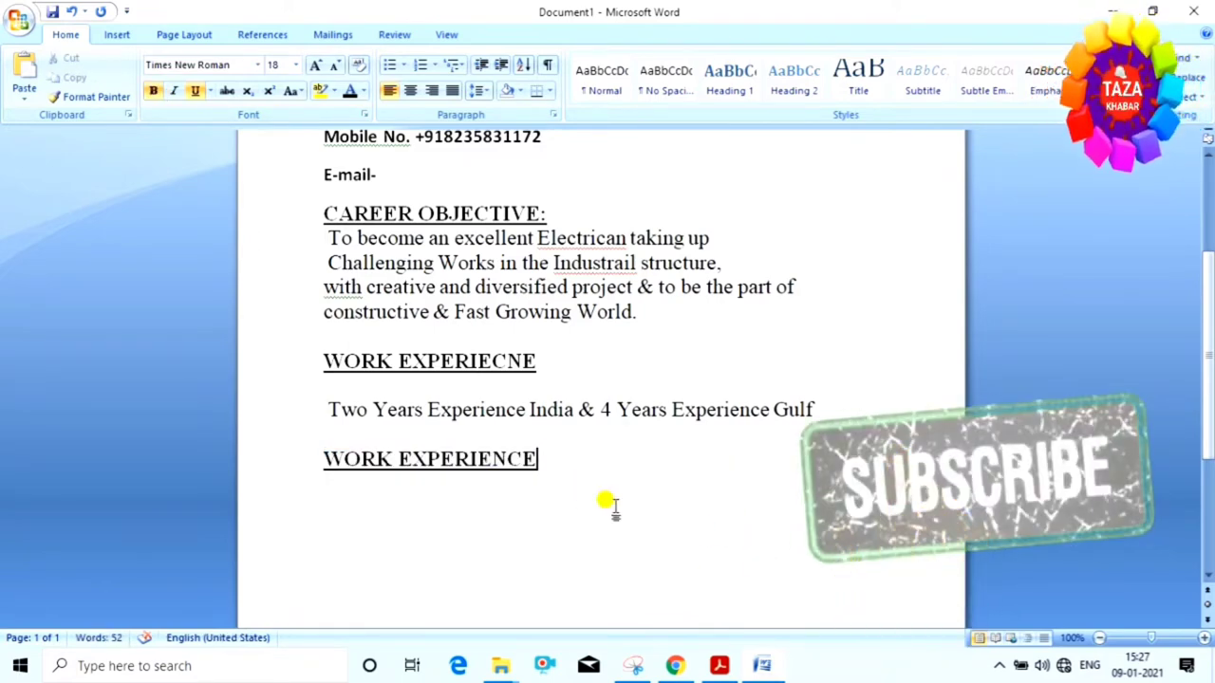
key("Return")
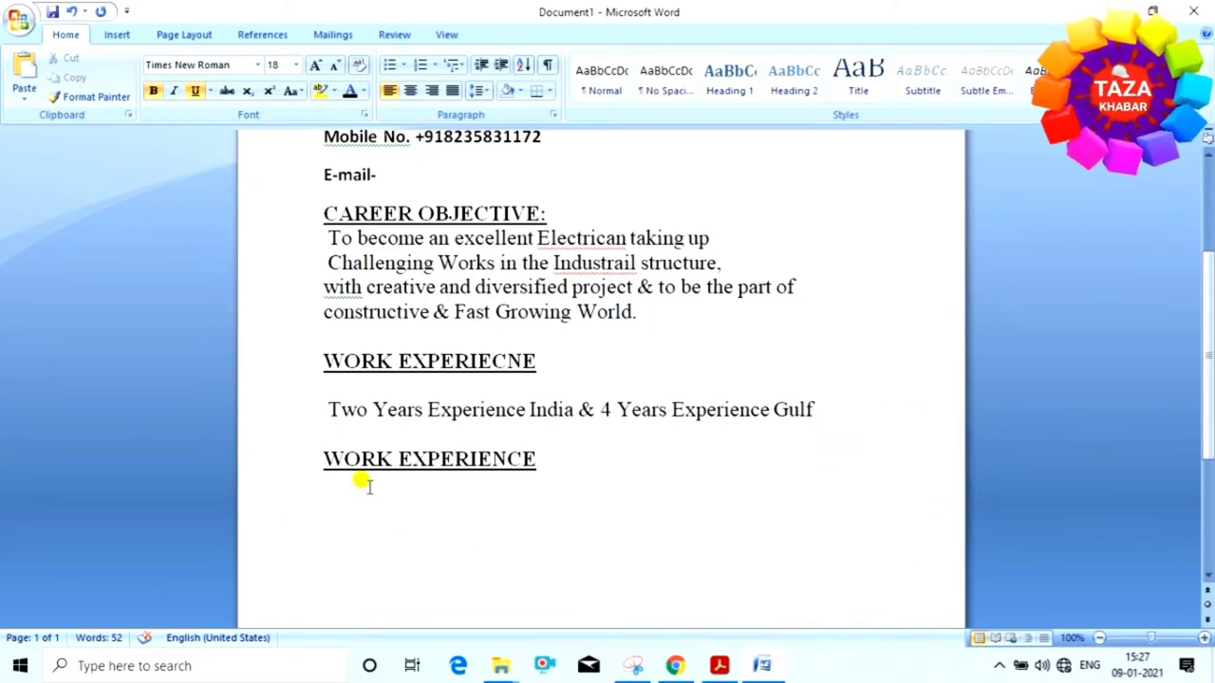
Give the empty line a round bullet, after briefly trying 1. 2. 3. numbering.
left_click(403, 65)
left_click(442, 120)
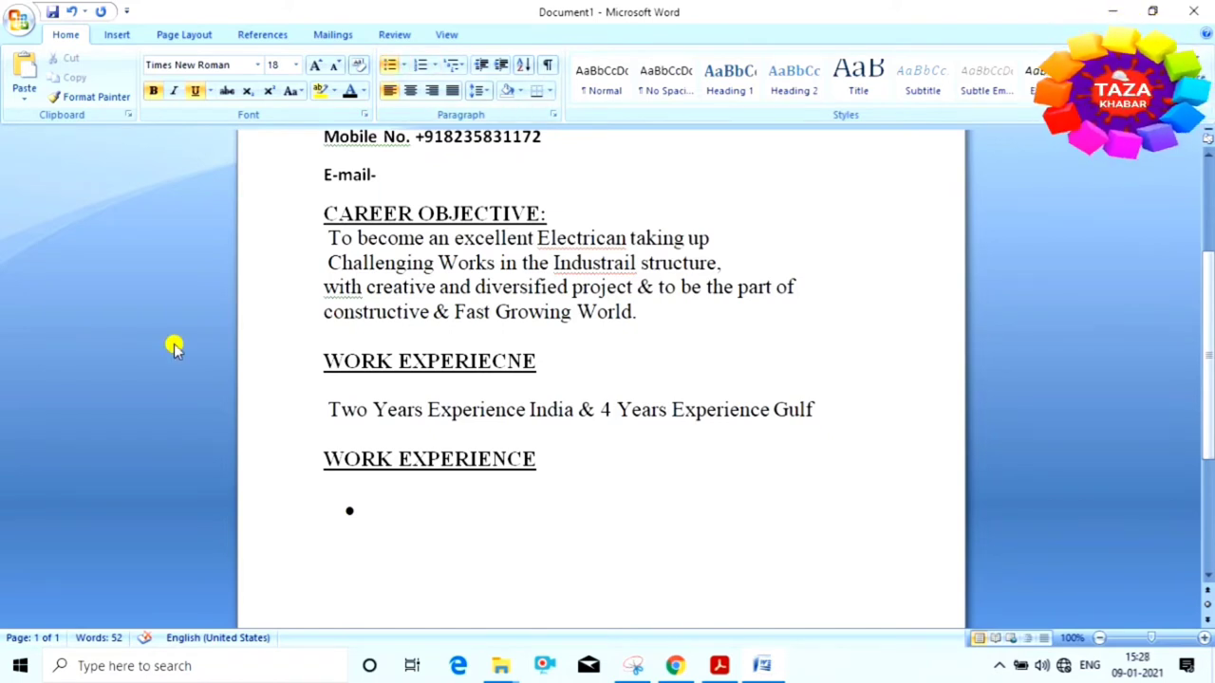
left_click(434, 65)
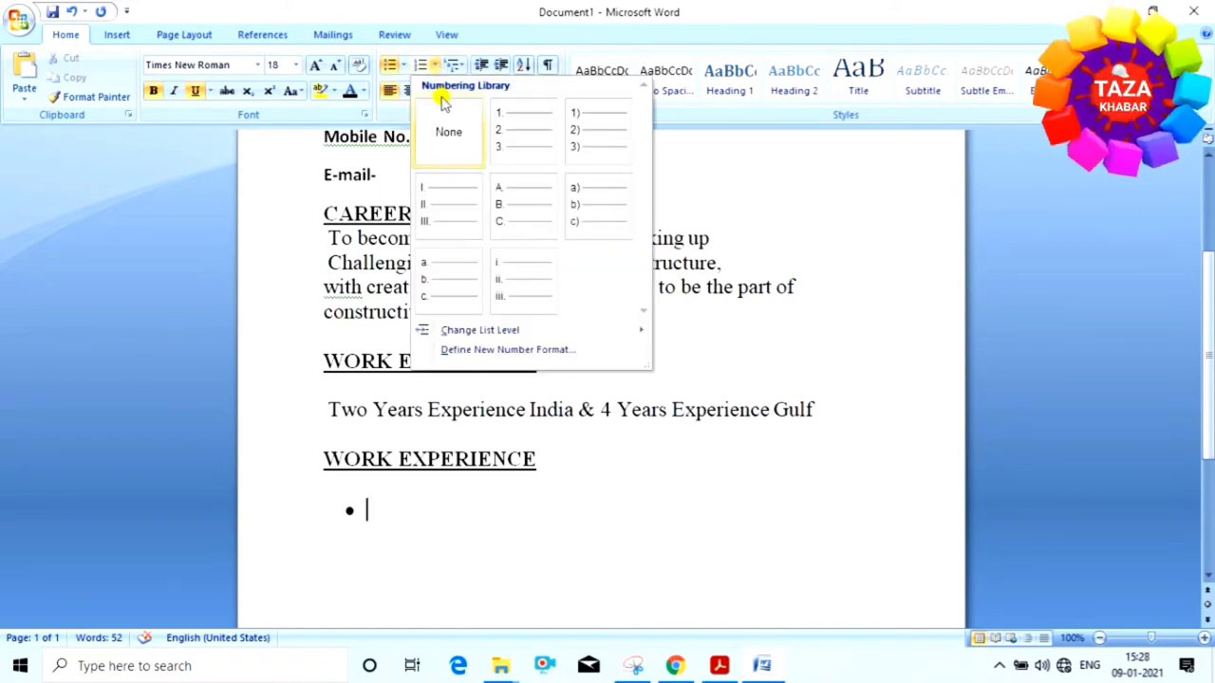
left_click(506, 133)
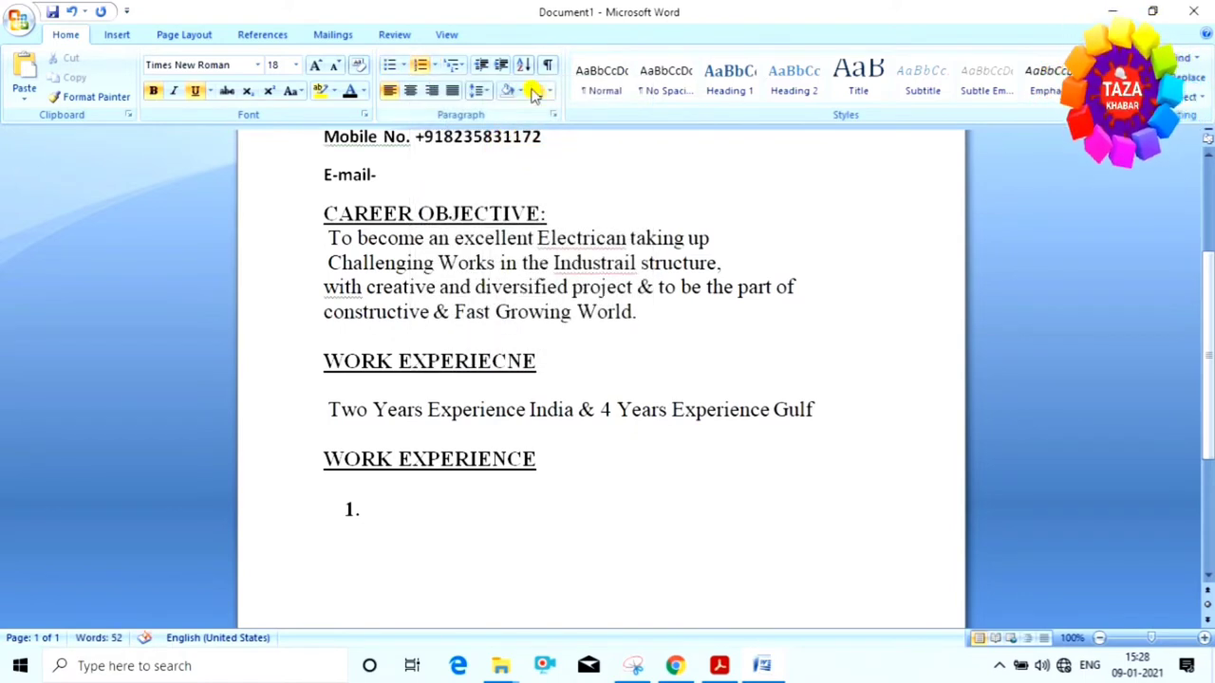
left_click(434, 65)
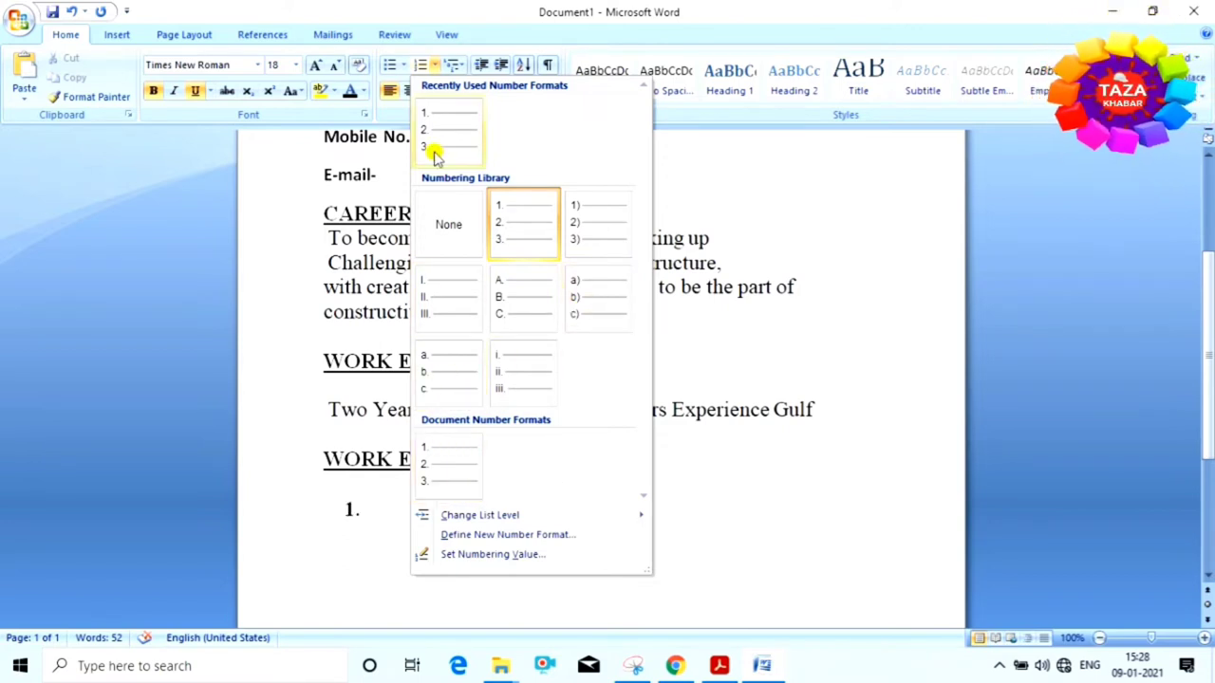
left_click(401, 65)
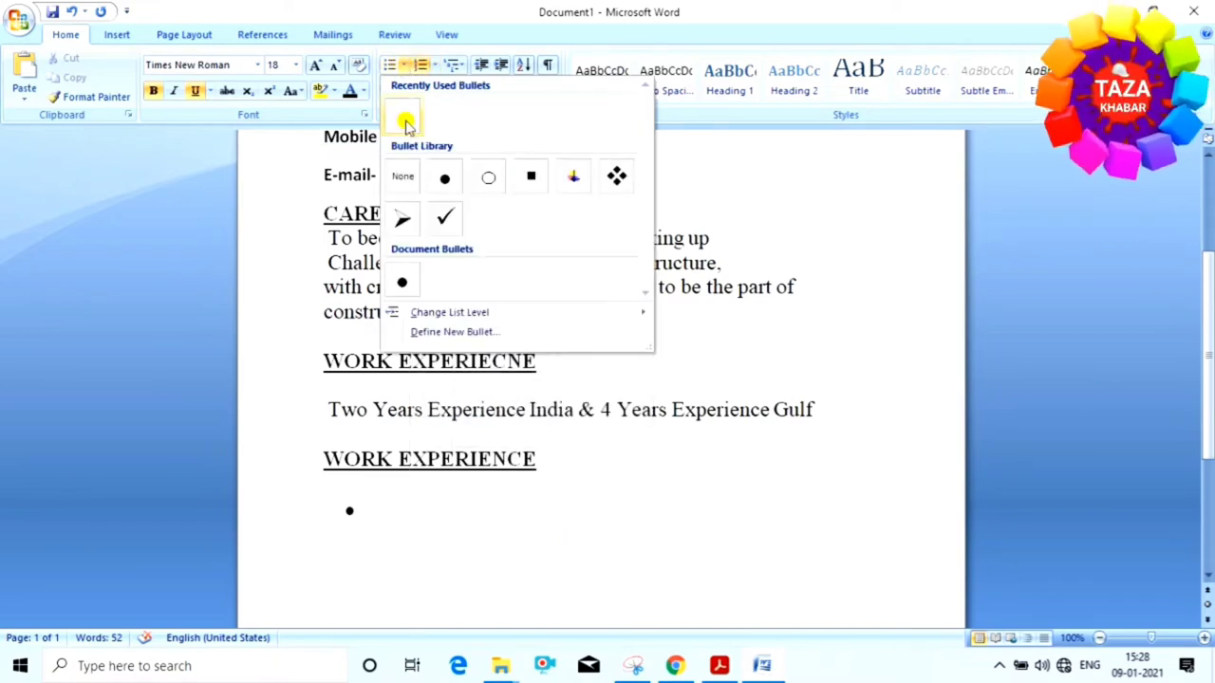
left_click(405, 123)
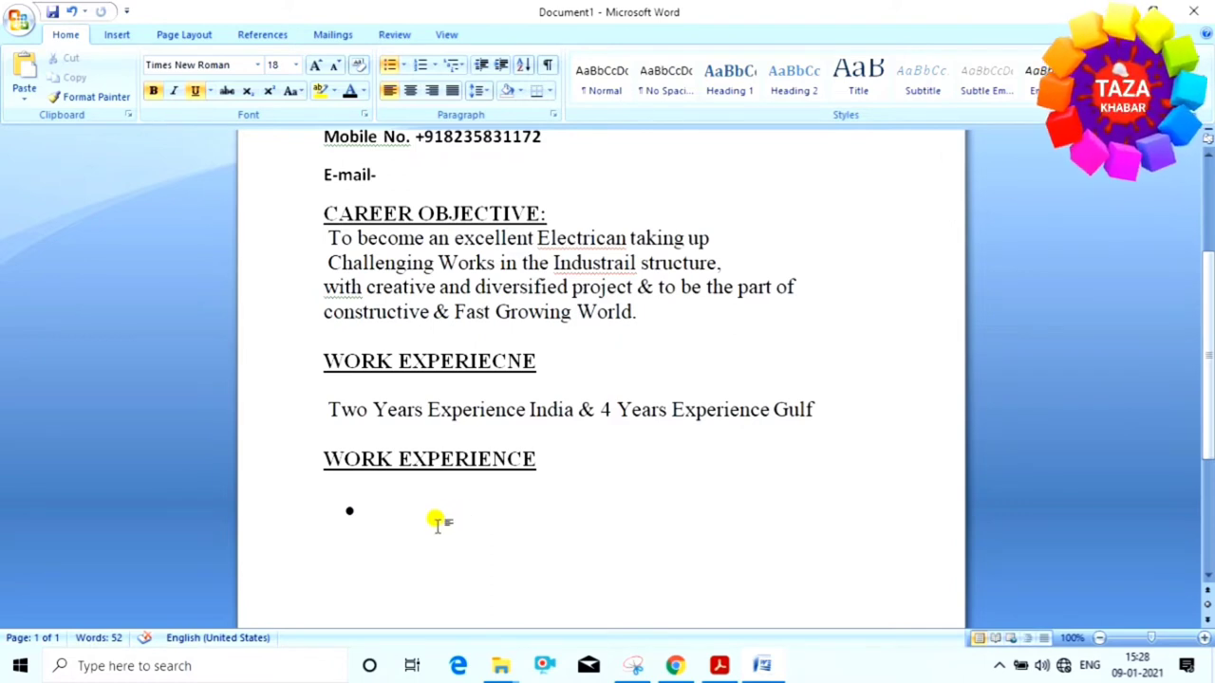
Add the bullet 'Organization:SEEMA &Partners Co.Pvt.Ltd.' followed by an unbulleted new line.
type("Organization:")
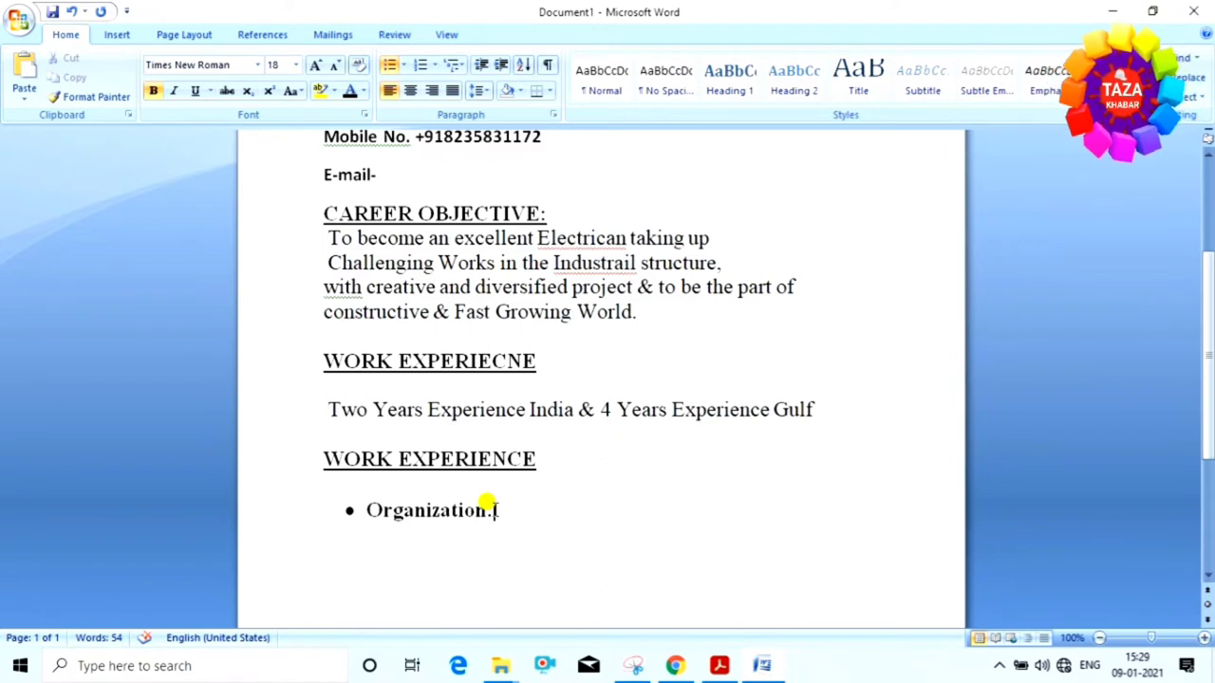
type("SEEMA &Partners Co.Pvt.Ltd")
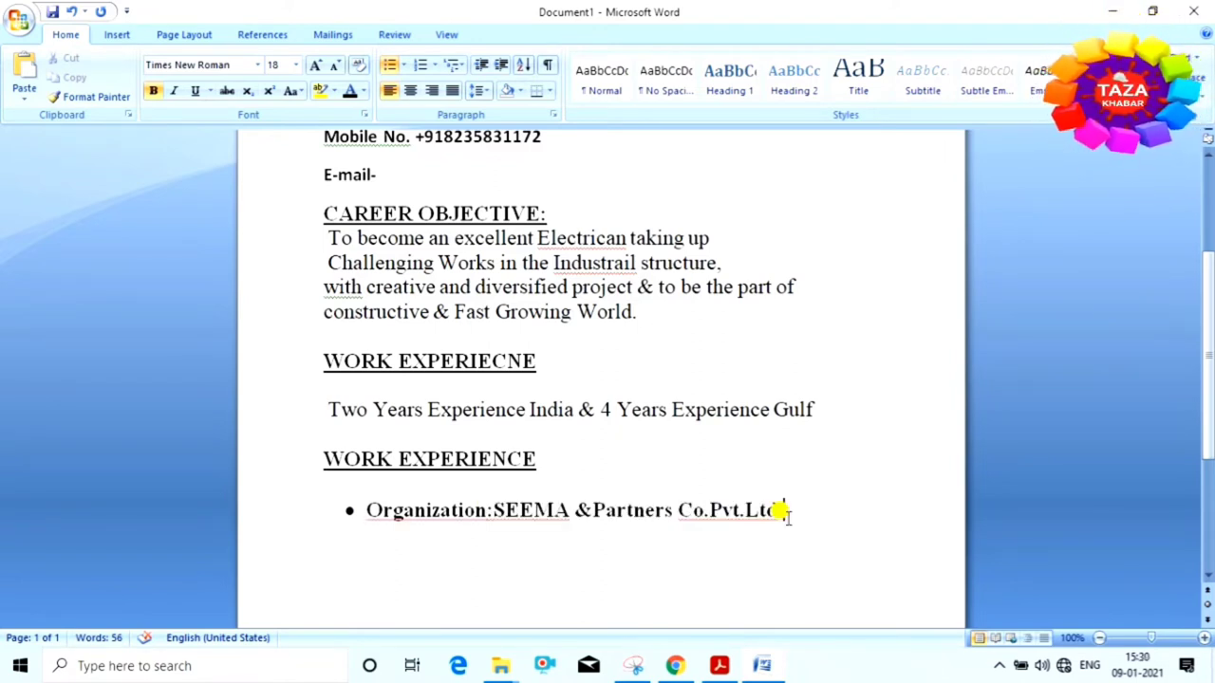
type(".")
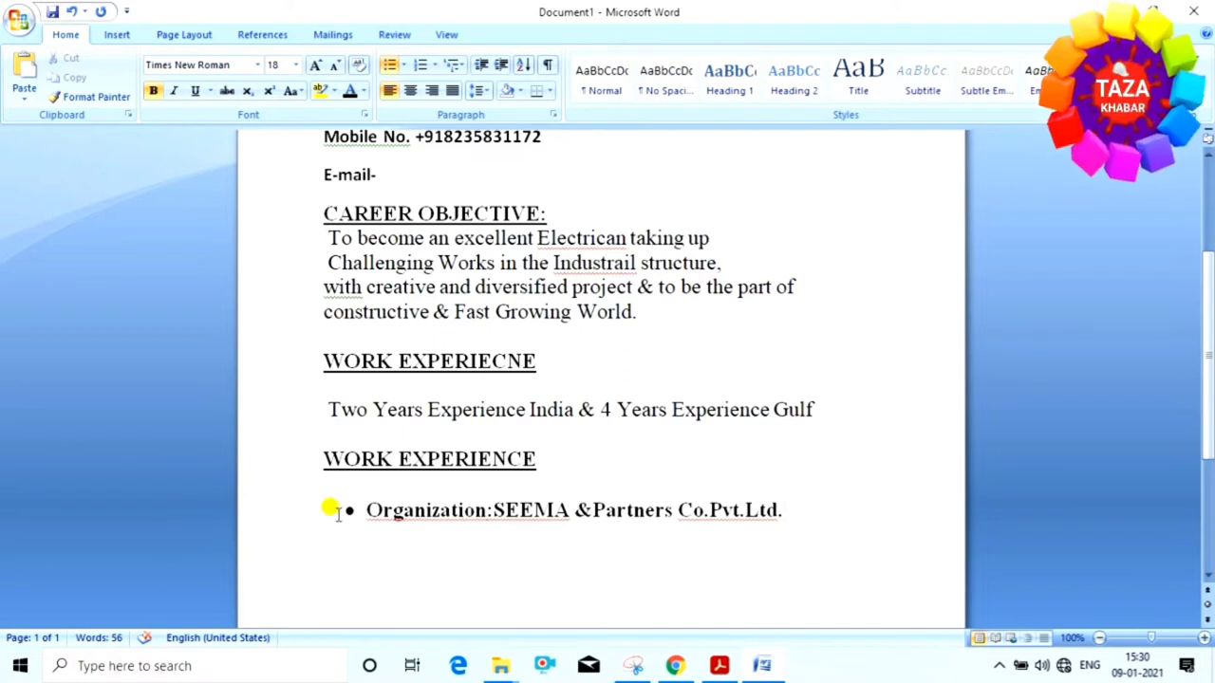
key("Return")
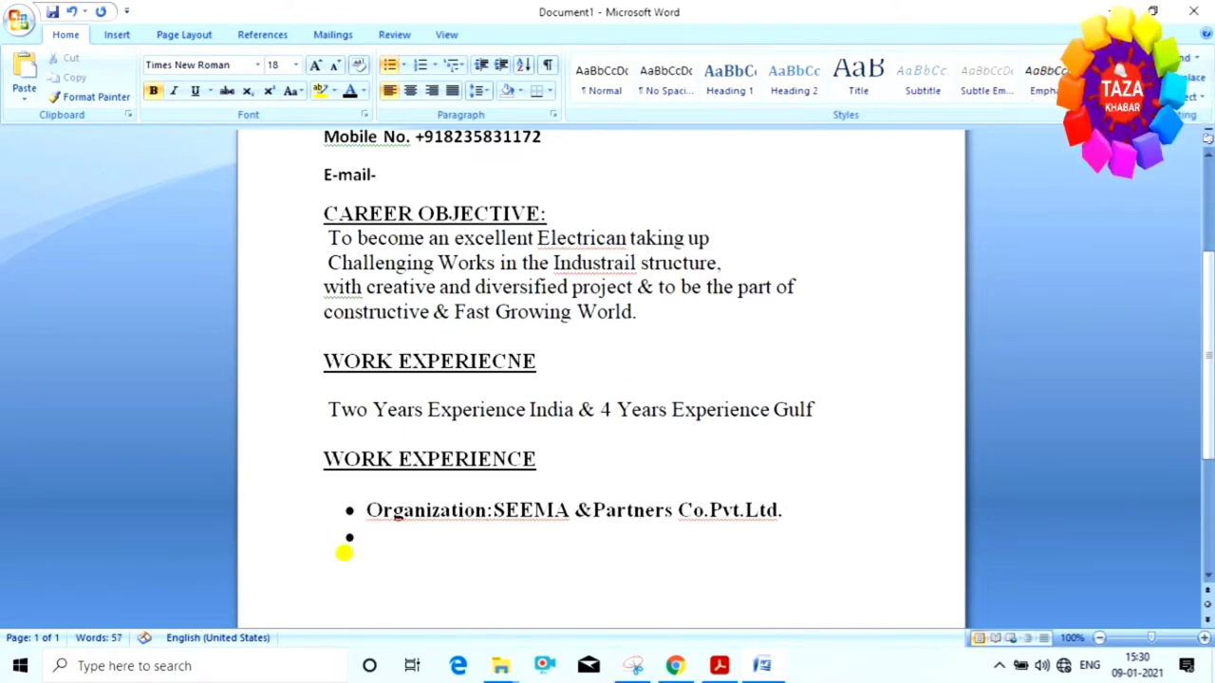
key("BackSpace")
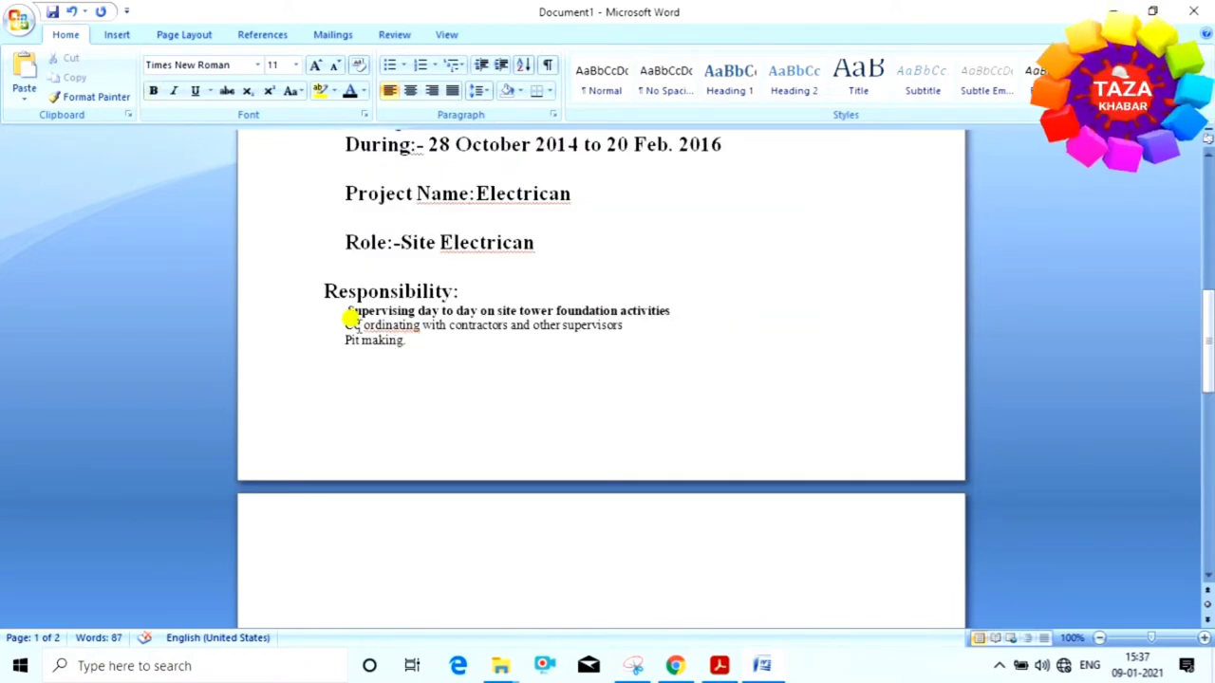
Make the three responsibility lines not bold and 18 pt.
left_click_drag(340, 305, 406, 342)
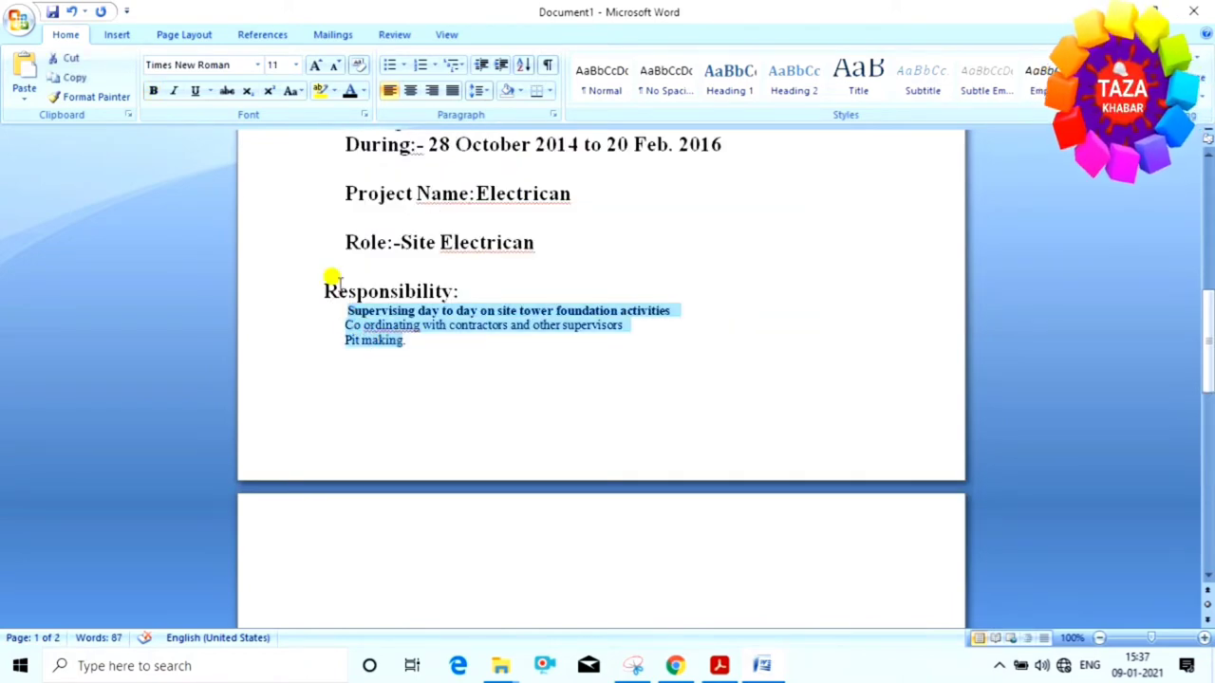
left_click(151, 91)
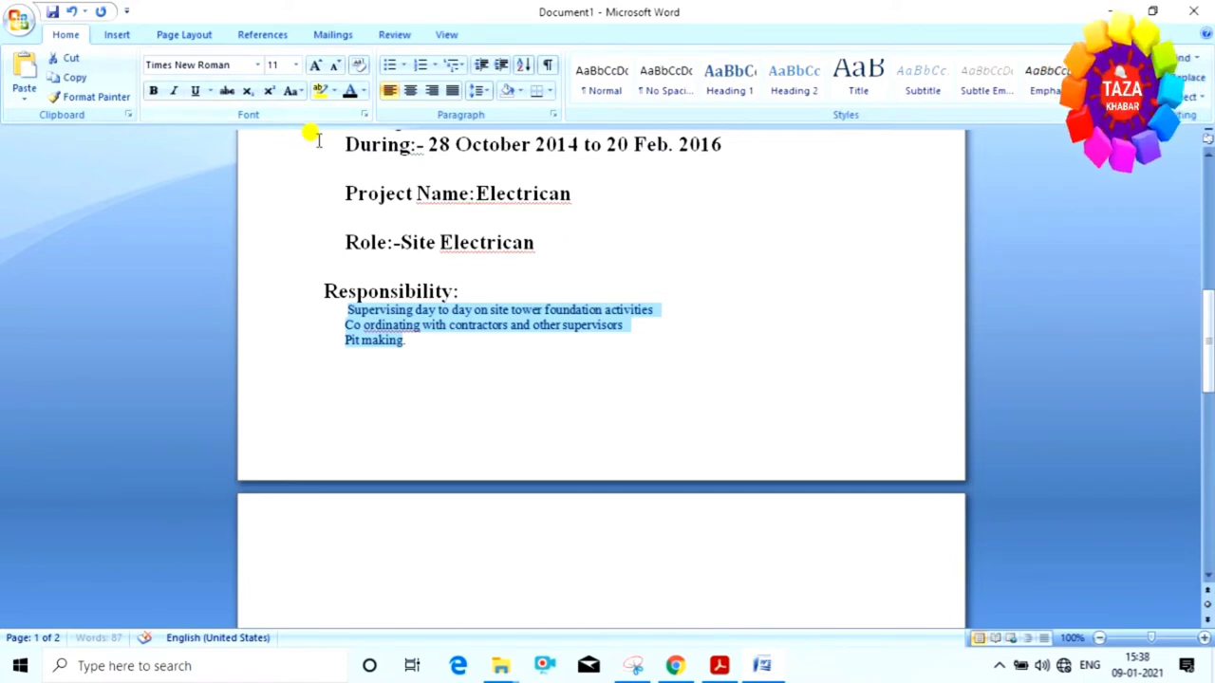
left_click(295, 65)
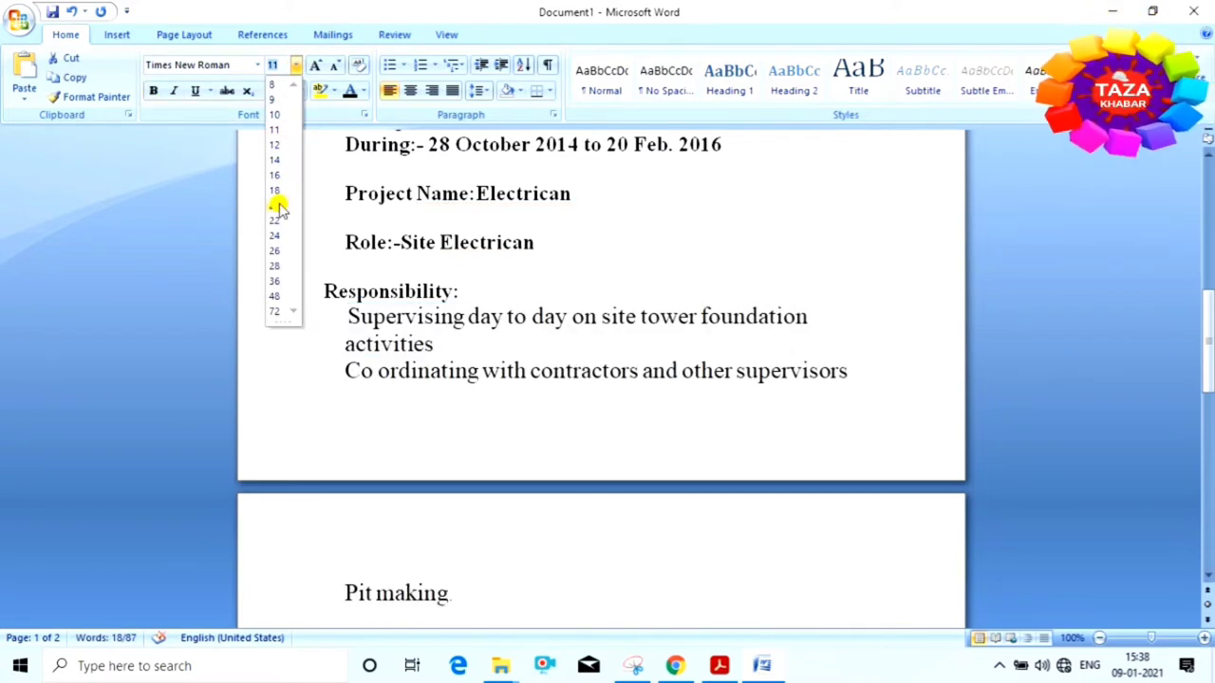
key("Escape")
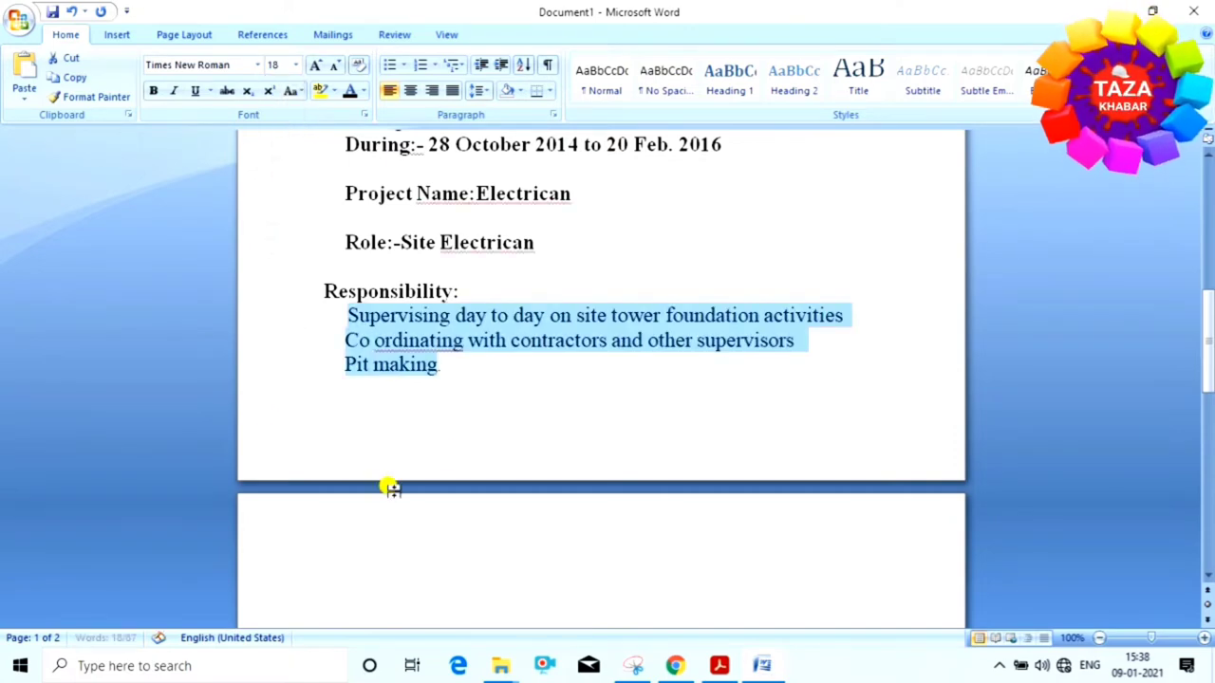
left_click(466, 390)
Underline the 'Responsibility:' heading.
left_click_drag(324, 291, 475, 293)
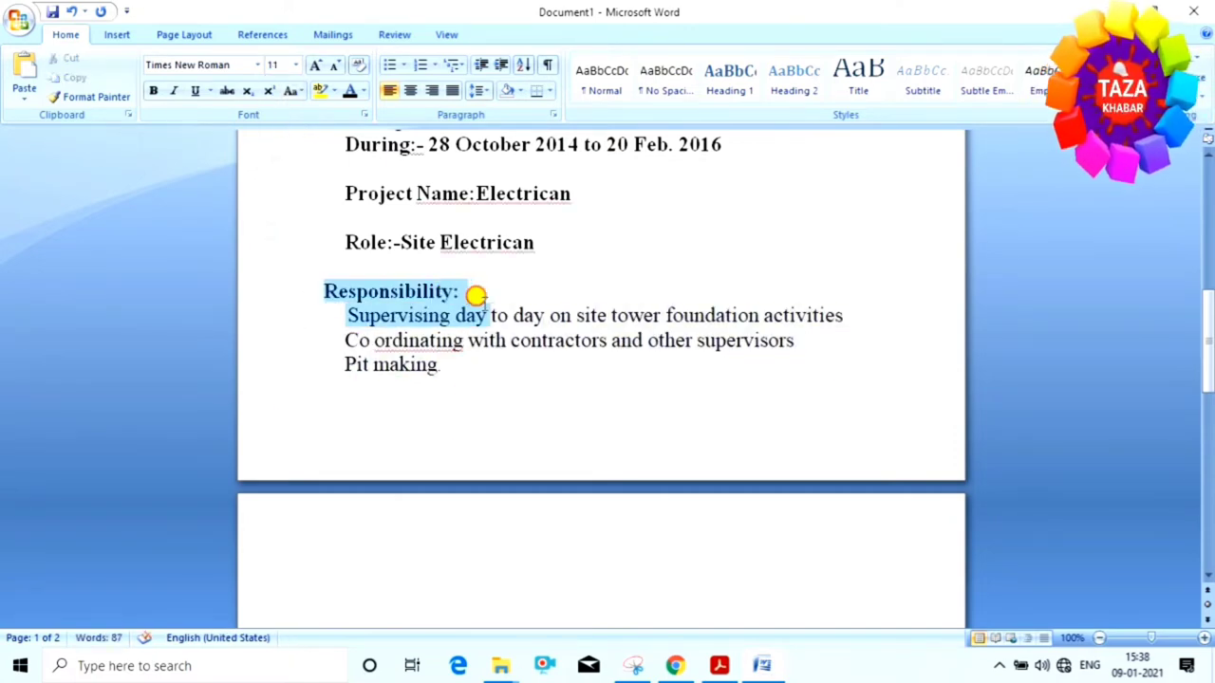
left_click(249, 268)
left_click_drag(307, 295, 479, 289)
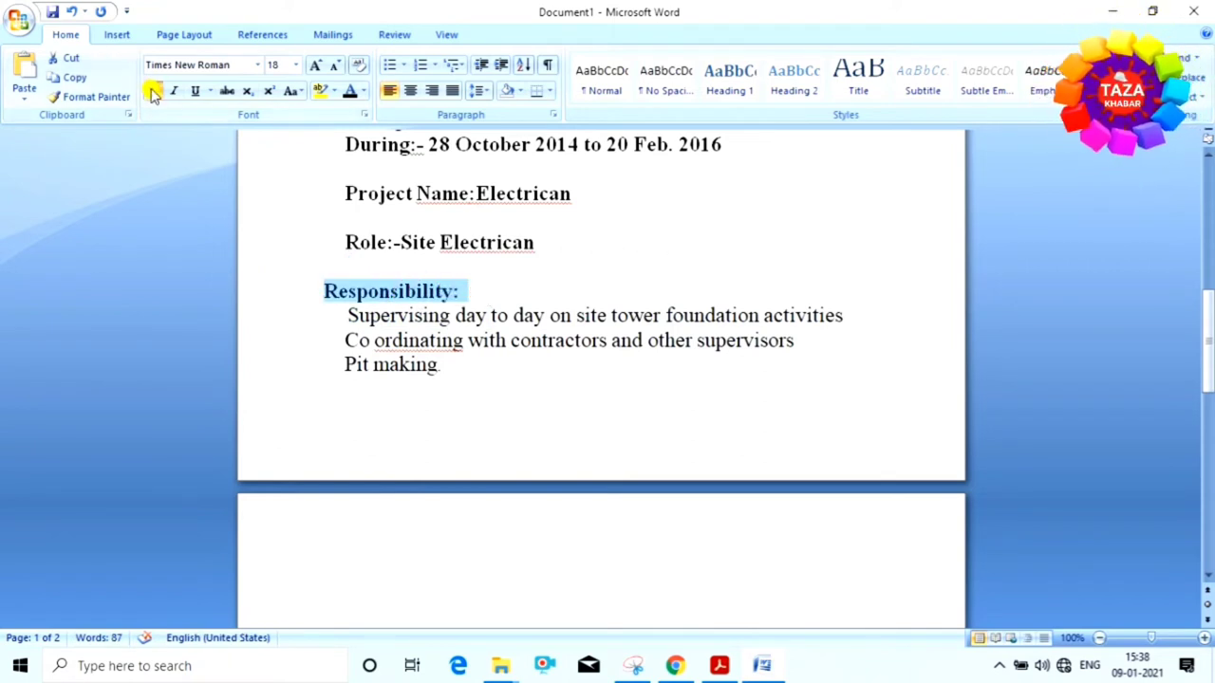
left_click(194, 90)
left_click(435, 440)
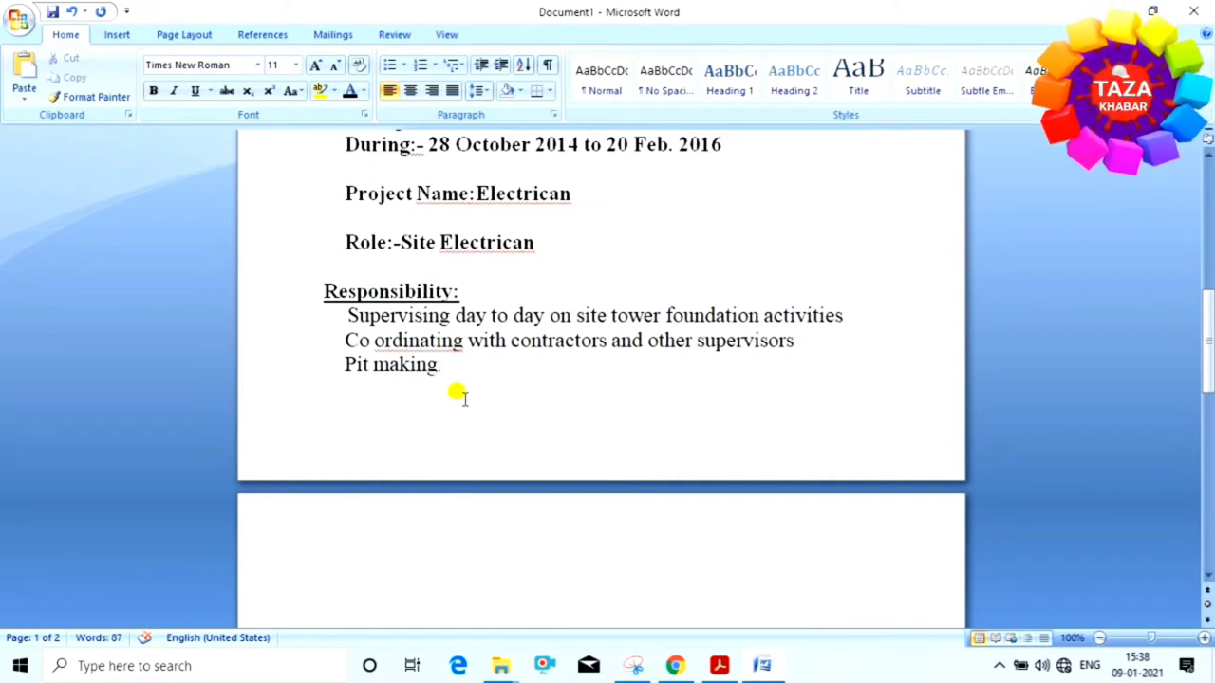
End 'Pit making' with a period and start a new empty line below it.
scroll(452, 394, "up", 2)
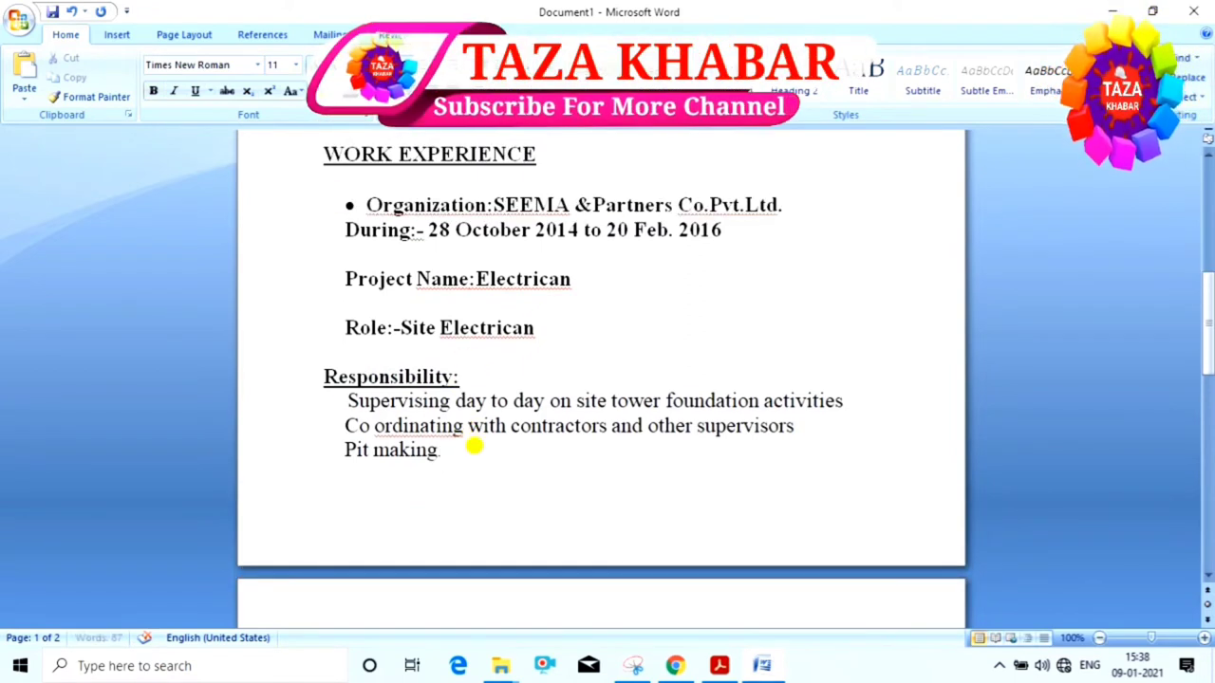
type(".")
key("Return")
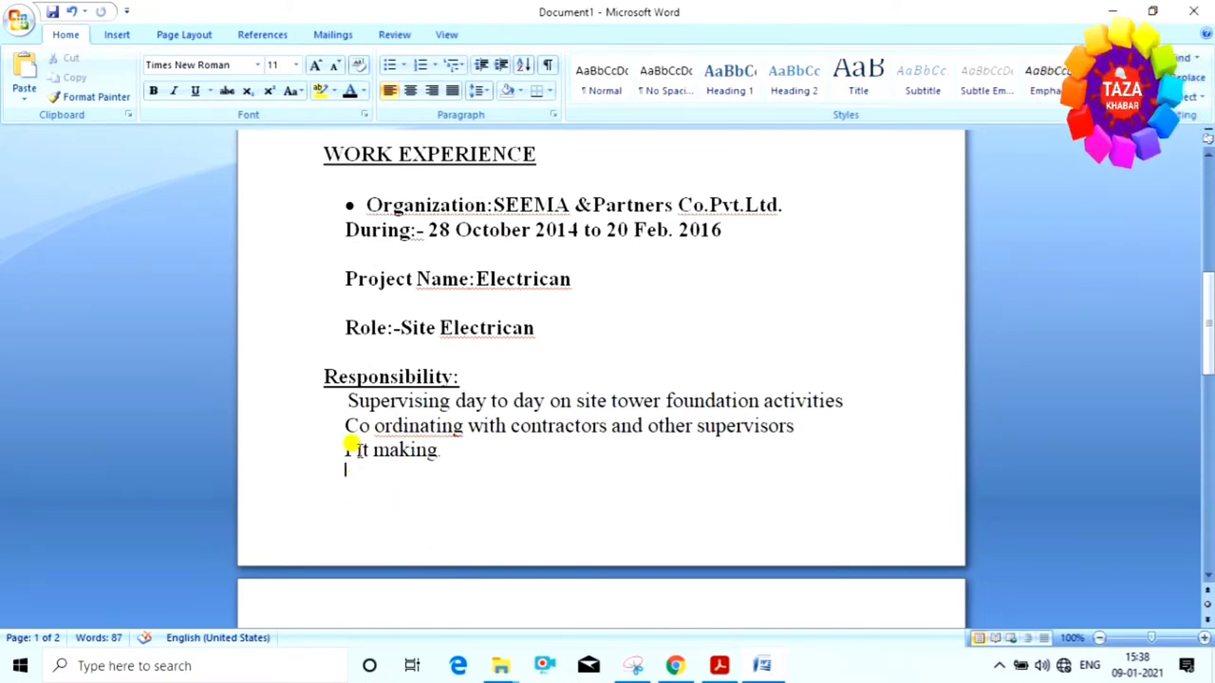
Put a round bullet on the empty last line and enlarge its font to size 20.
left_click(405, 66)
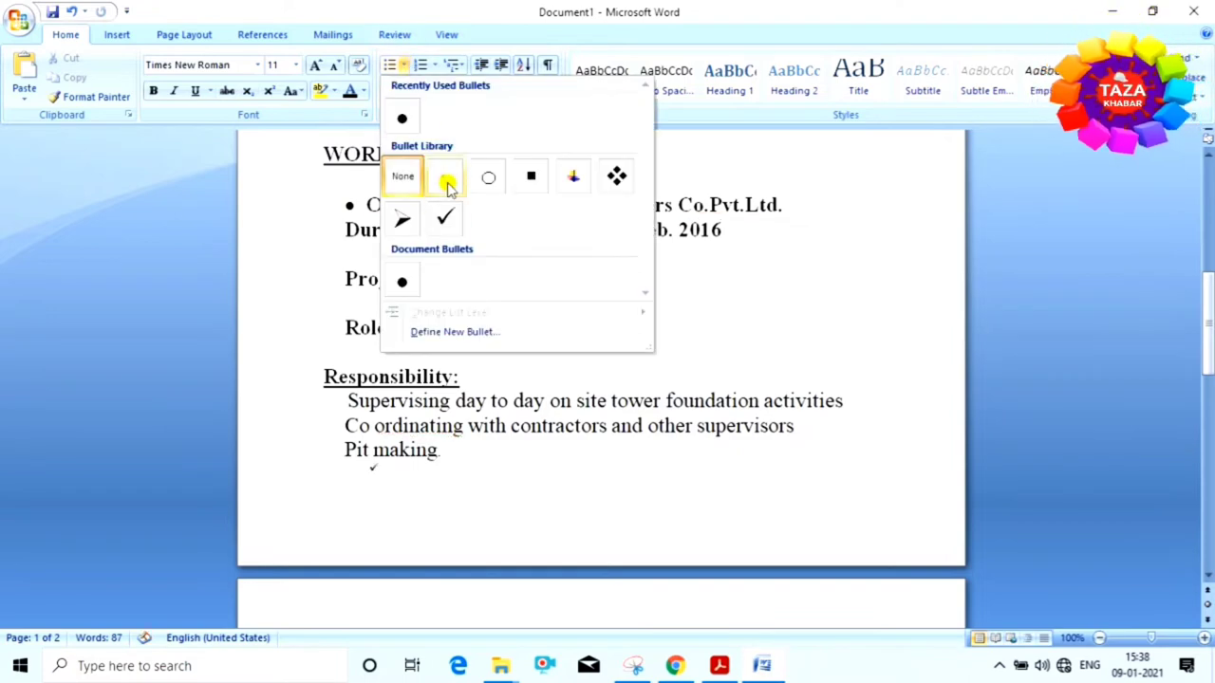
left_click(448, 183)
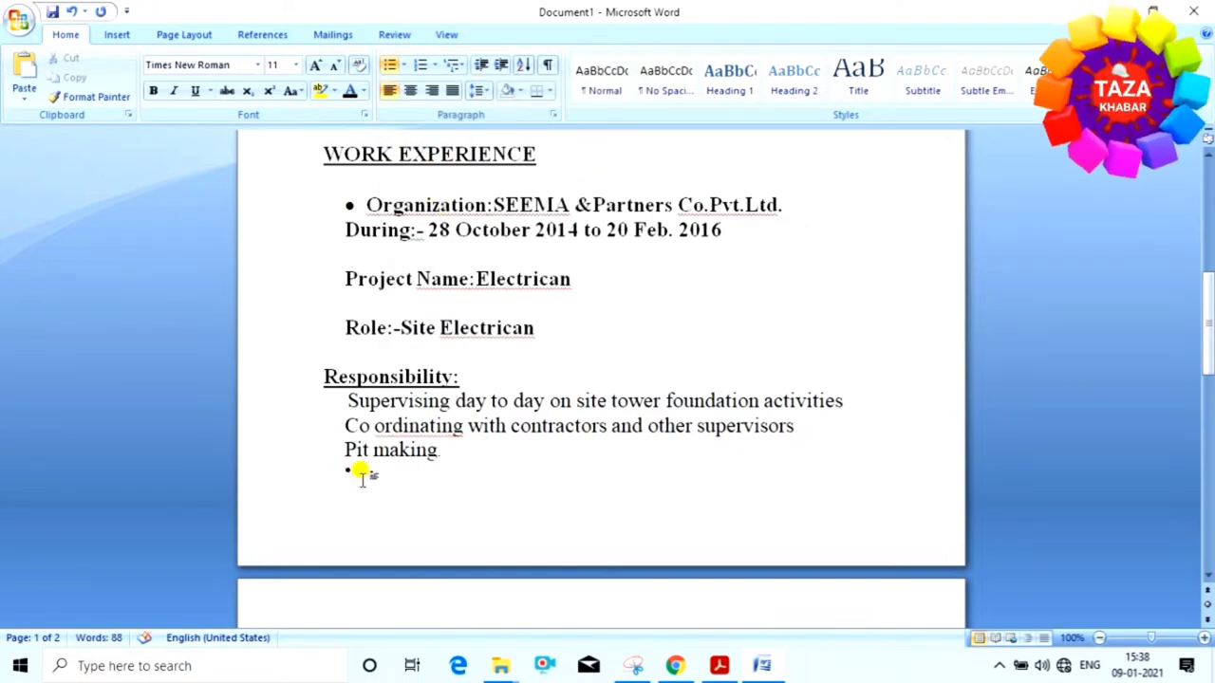
left_click(295, 65)
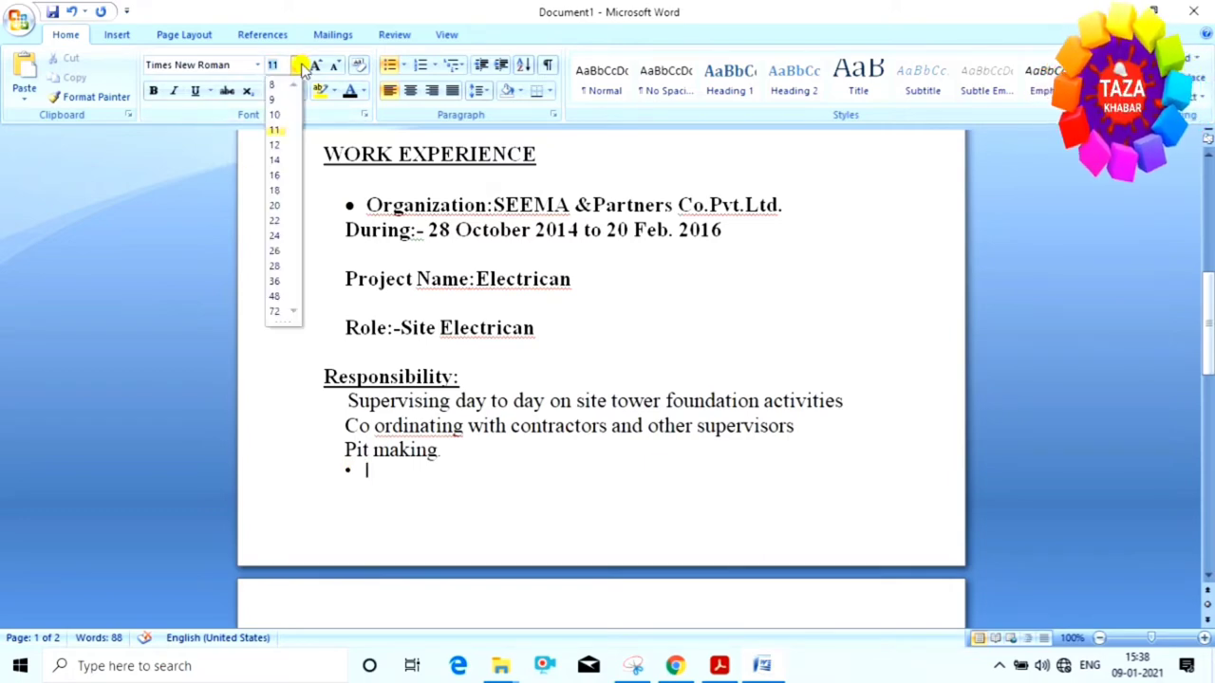
left_click(274, 220)
left_click(295, 65)
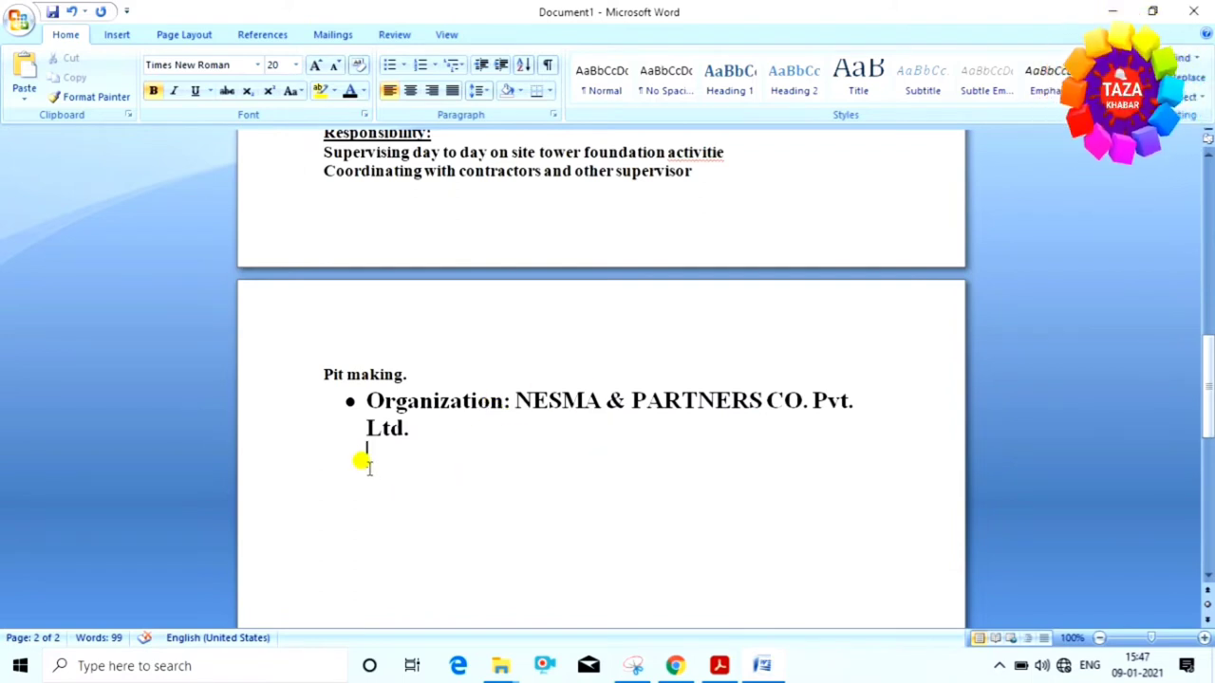
Make the Duration, Project Name, Role and Responsibility headings bold, without underline.
scroll(365, 457, "up", 2)
scroll(368, 451, "up", 3)
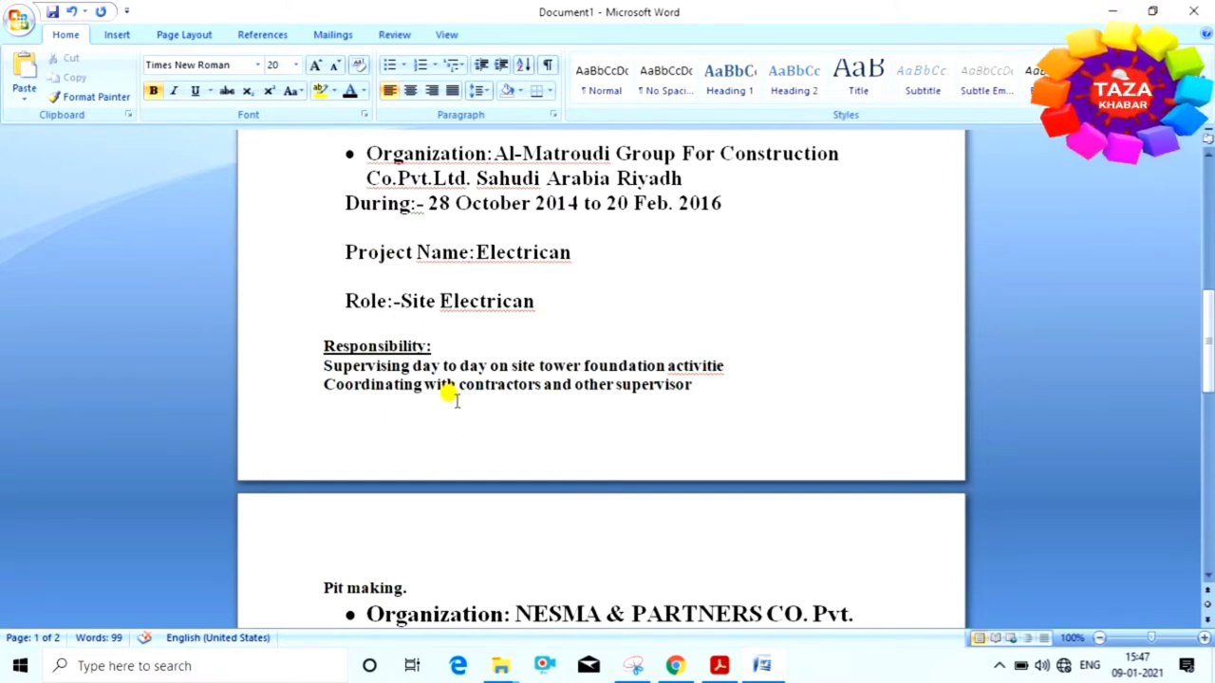
scroll(451, 403, "down", 1)
scroll(504, 548, "down", 2)
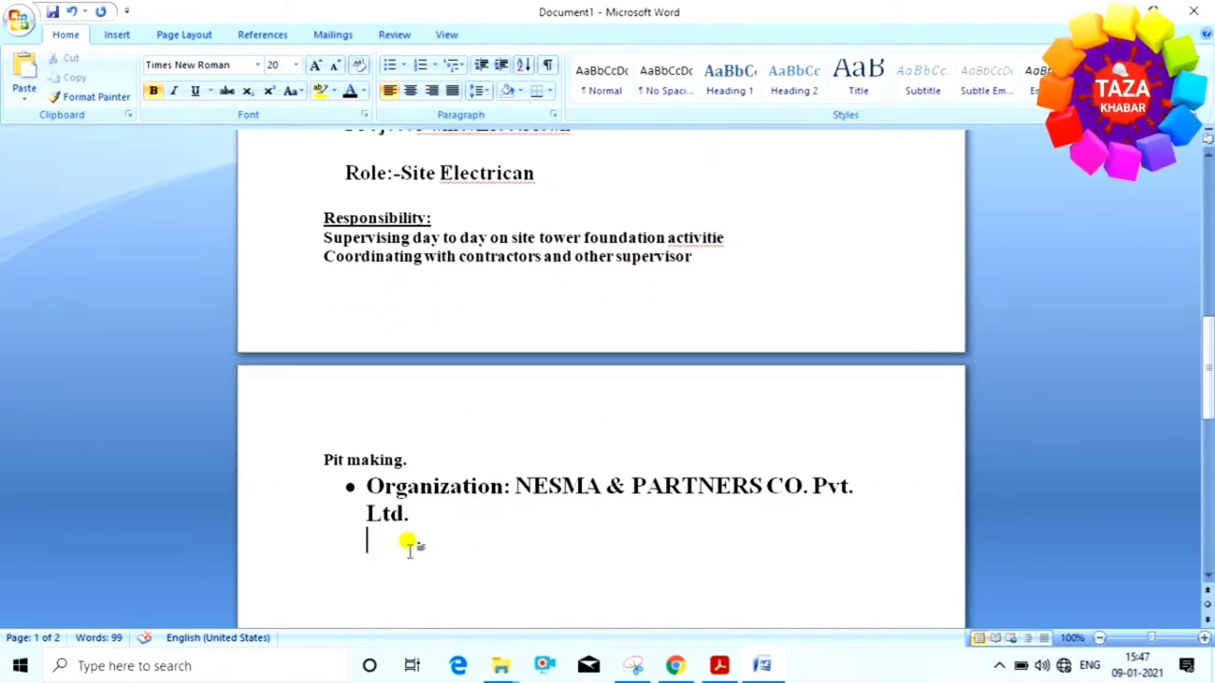
scroll(393, 524, "down", 1)
scroll(387, 517, "down", 1)
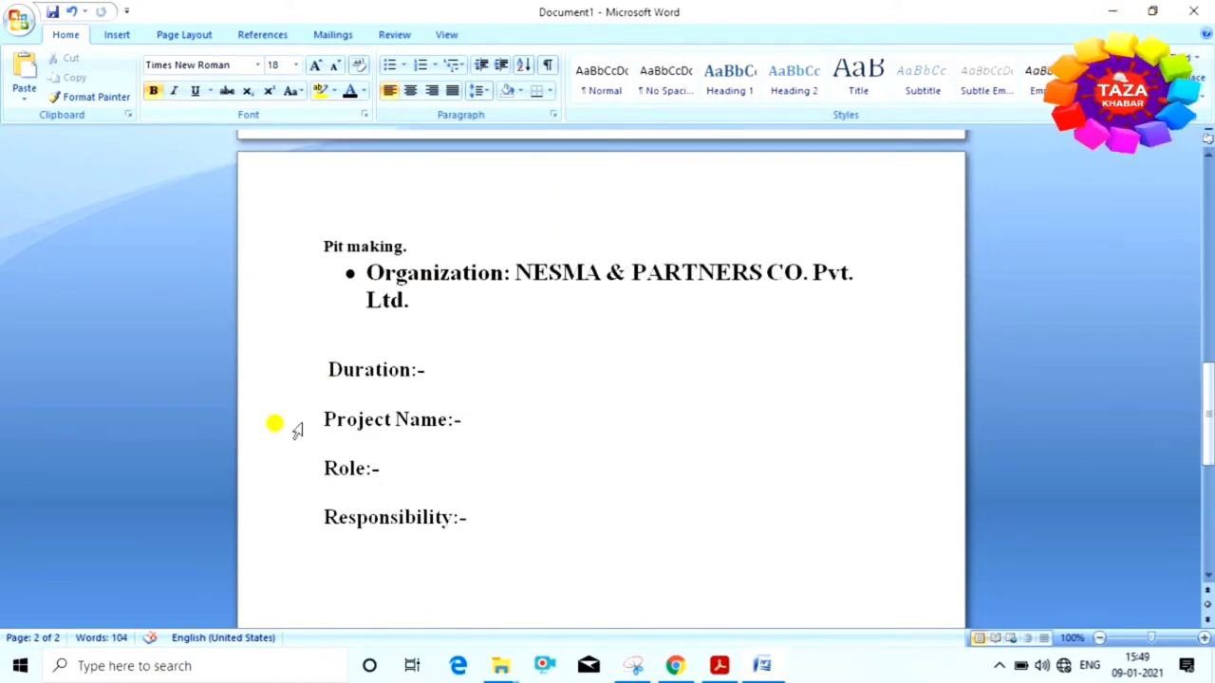
left_click_drag(307, 332, 412, 542)
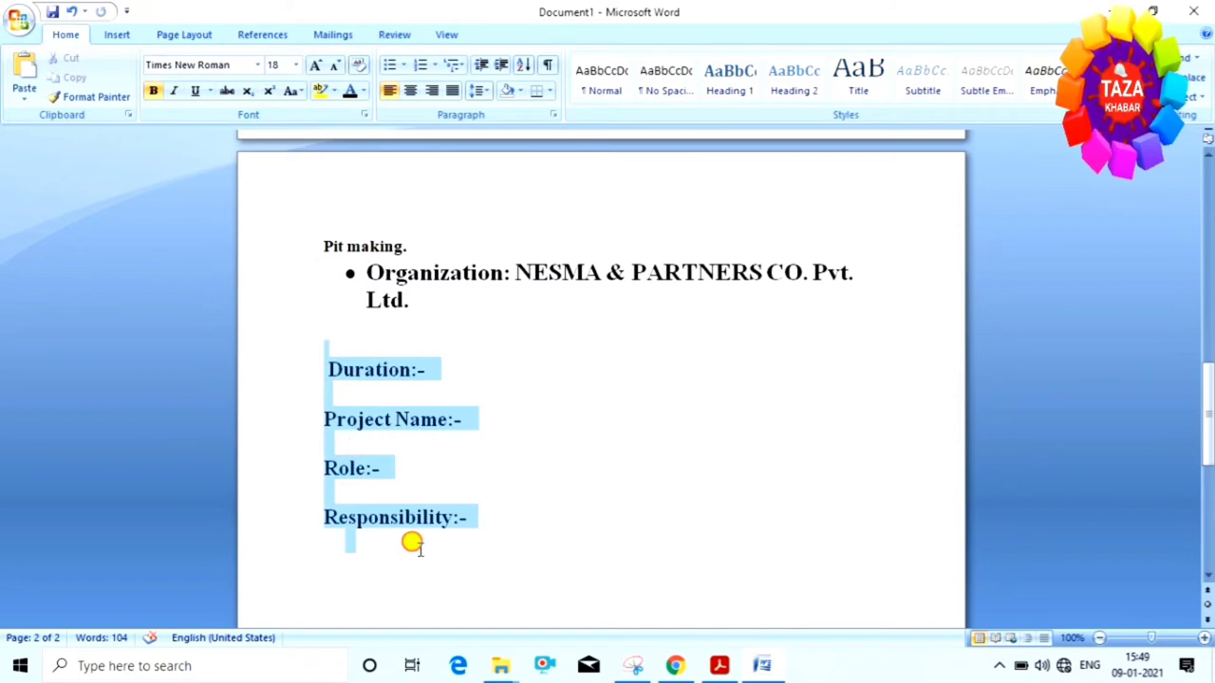
left_click(157, 92)
left_click(154, 92)
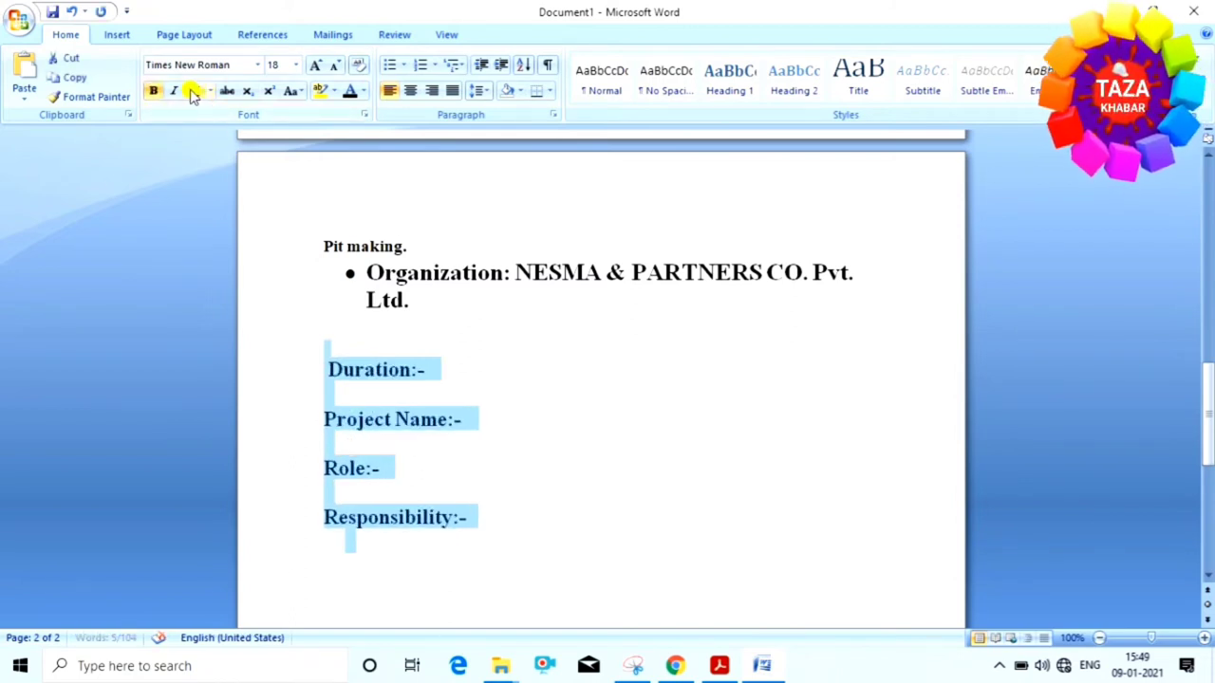
left_click(193, 92)
left_click(193, 95)
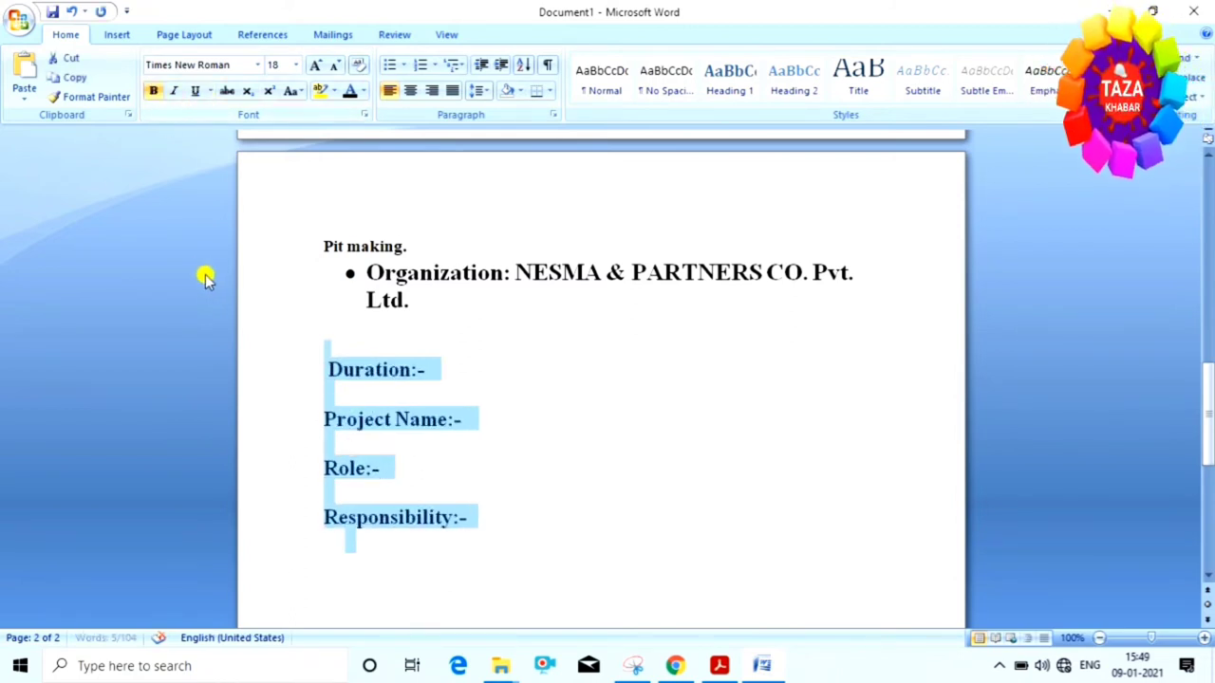
Keep the headings' font colour black and put the caret after 'Responsibility:-'.
left_click(361, 91)
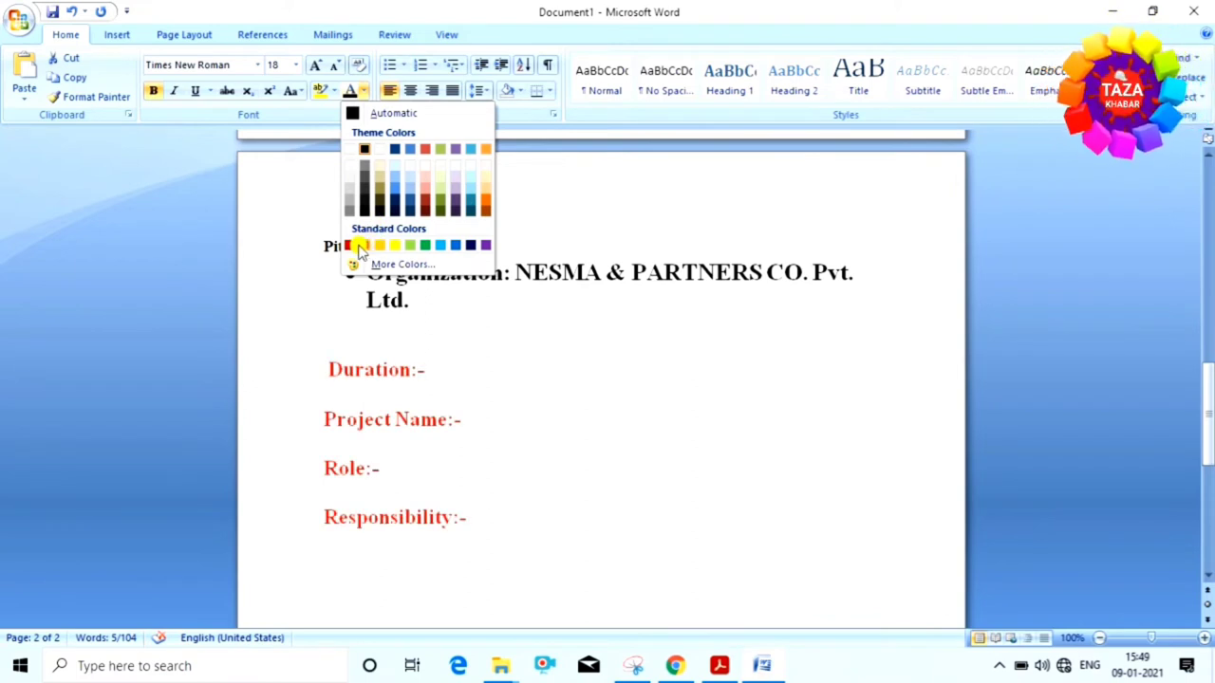
left_click(364, 152)
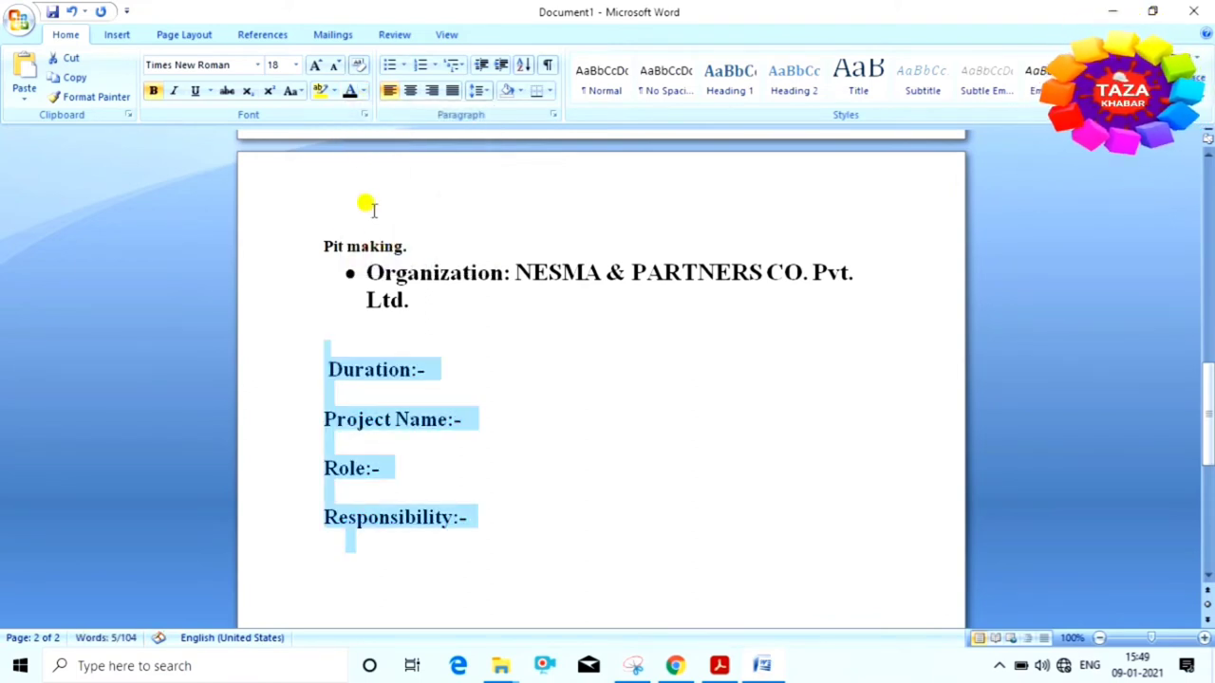
left_click(493, 444)
scroll(493, 443, "down", 1)
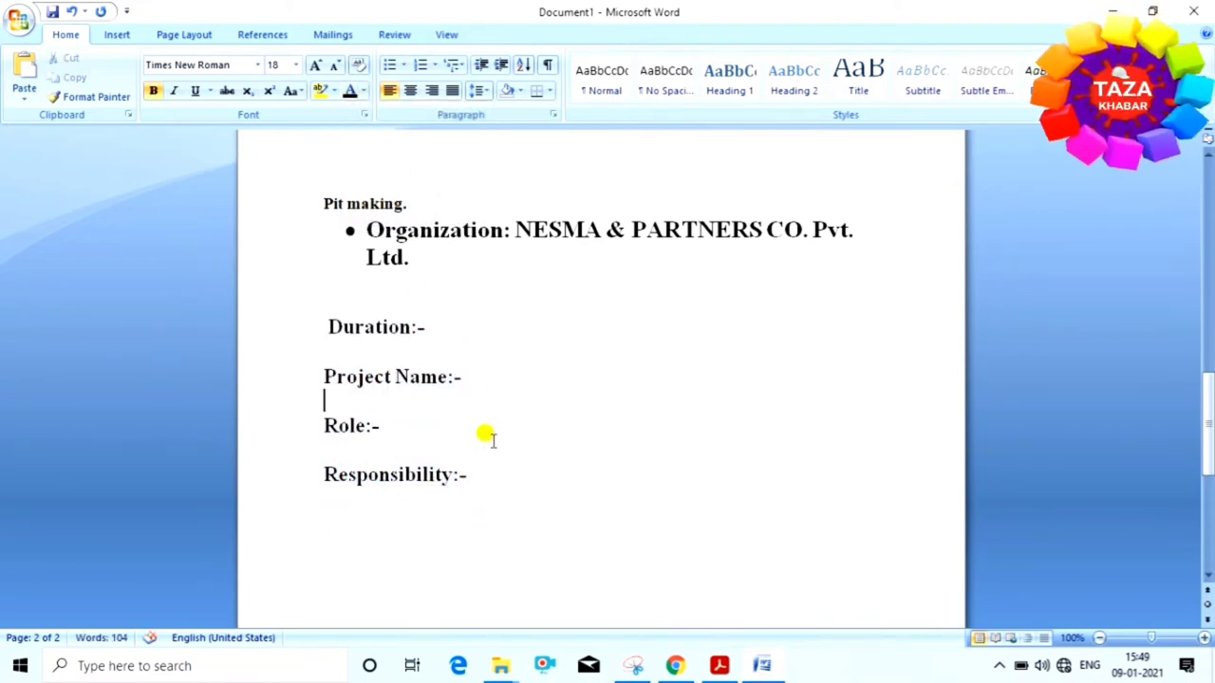
left_click(468, 474)
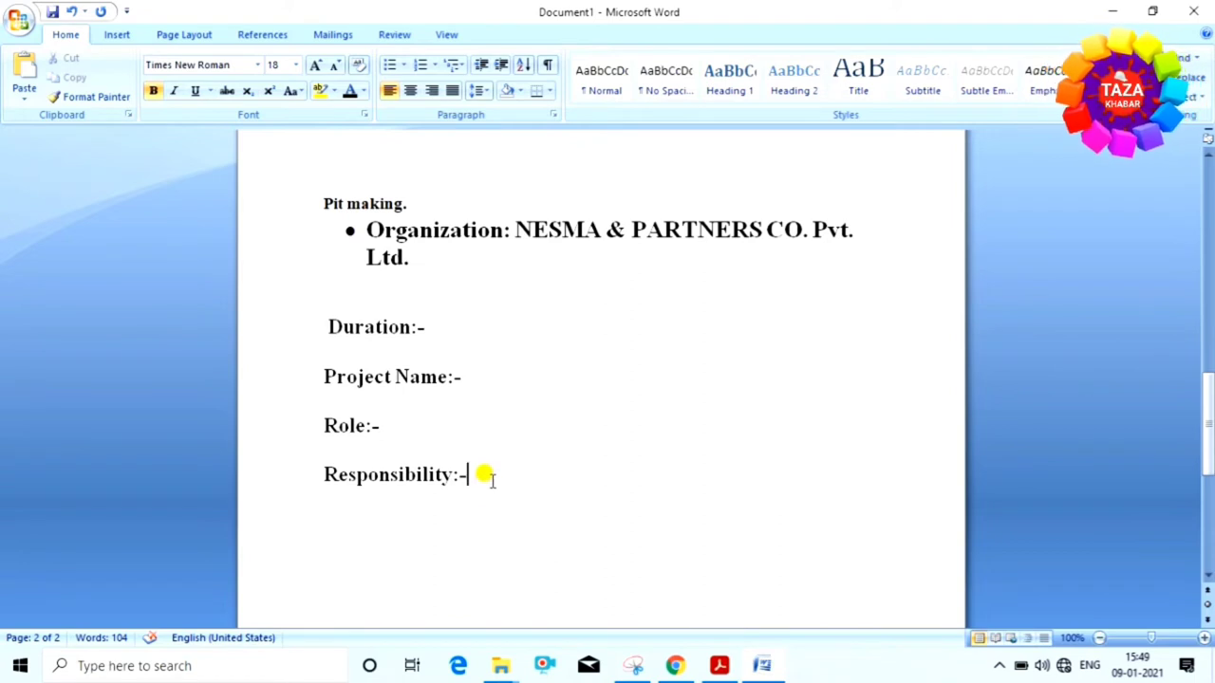
Enter project 'Electrician' and role 'Site Electrican', then paste the responsibilities after Responsibility:-.
scroll(487, 478, "down", 1)
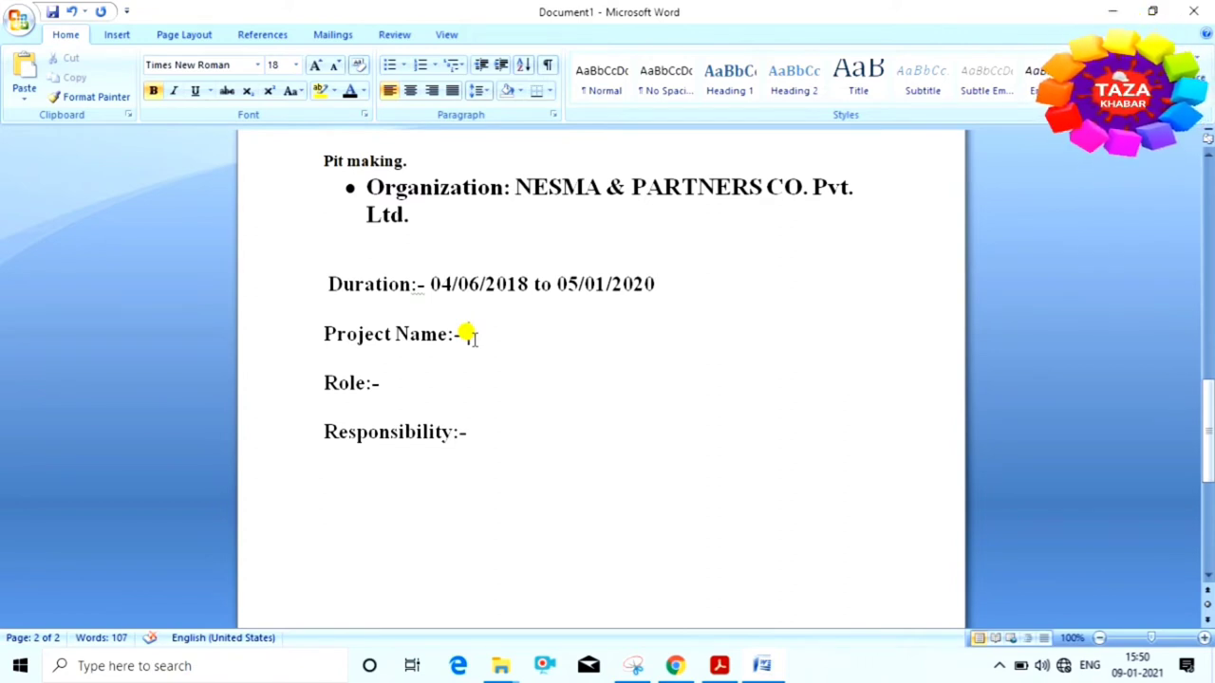
left_click(473, 337)
type("Electrician")
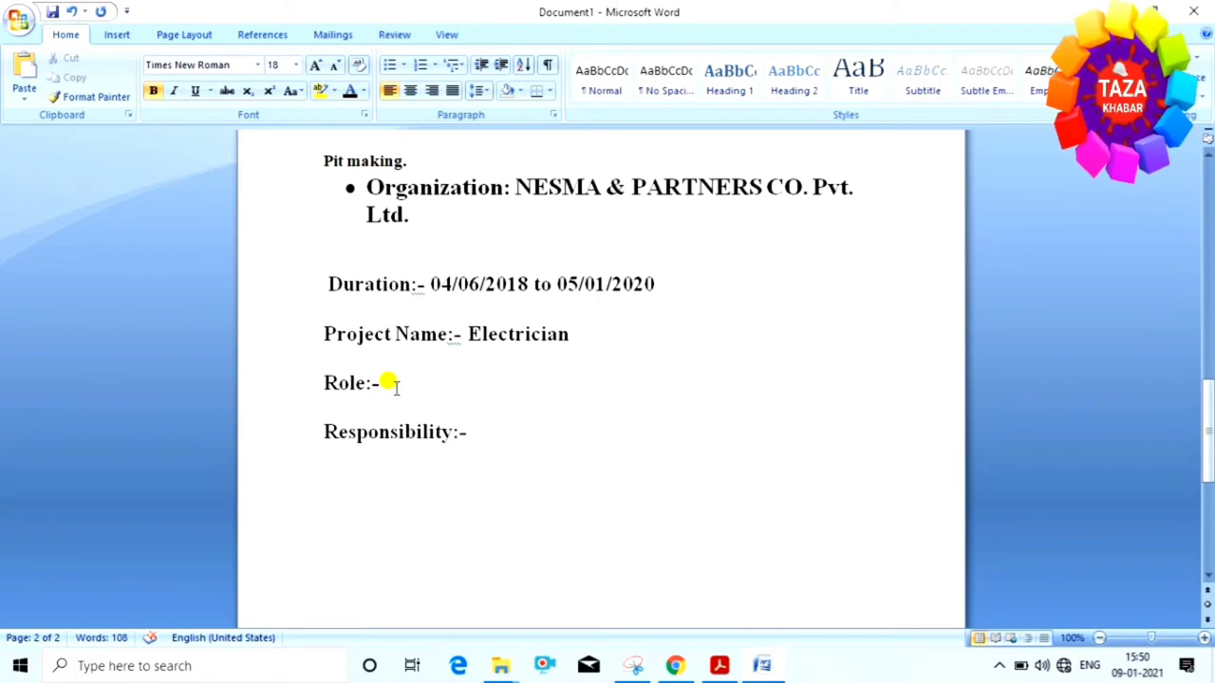
type("  Role:- S")
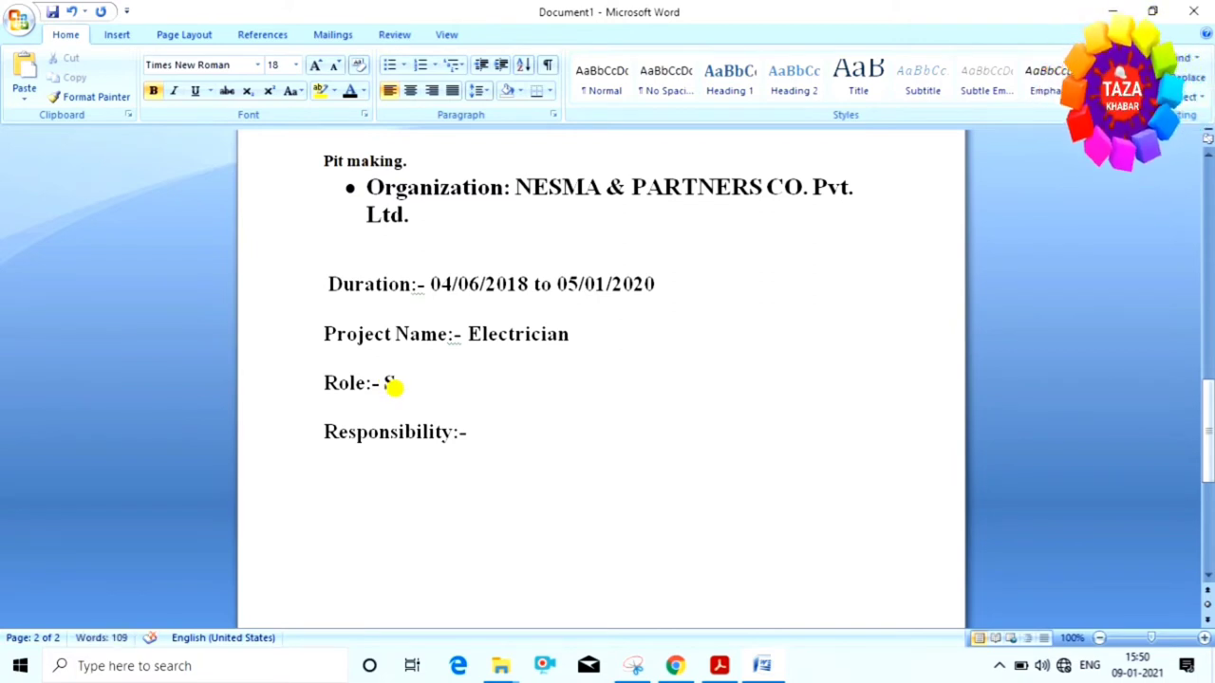
type("ite Electrican")
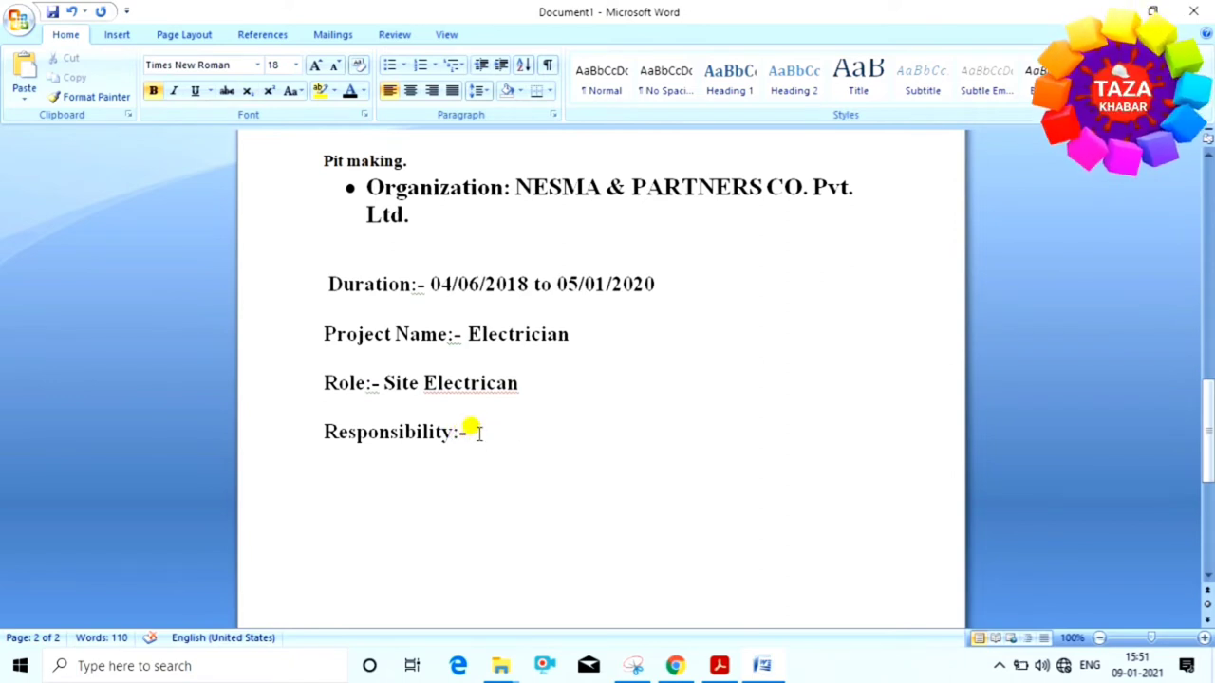
type("Co ordination with contractors and supervisors. - Planning and Wxecution of works at per desion Drawing. - Preparation of bar bending schedule, B.O.Q'S,Sub contractor bills. - Preparation of Daily progress Report (DPR) of all site activity.")
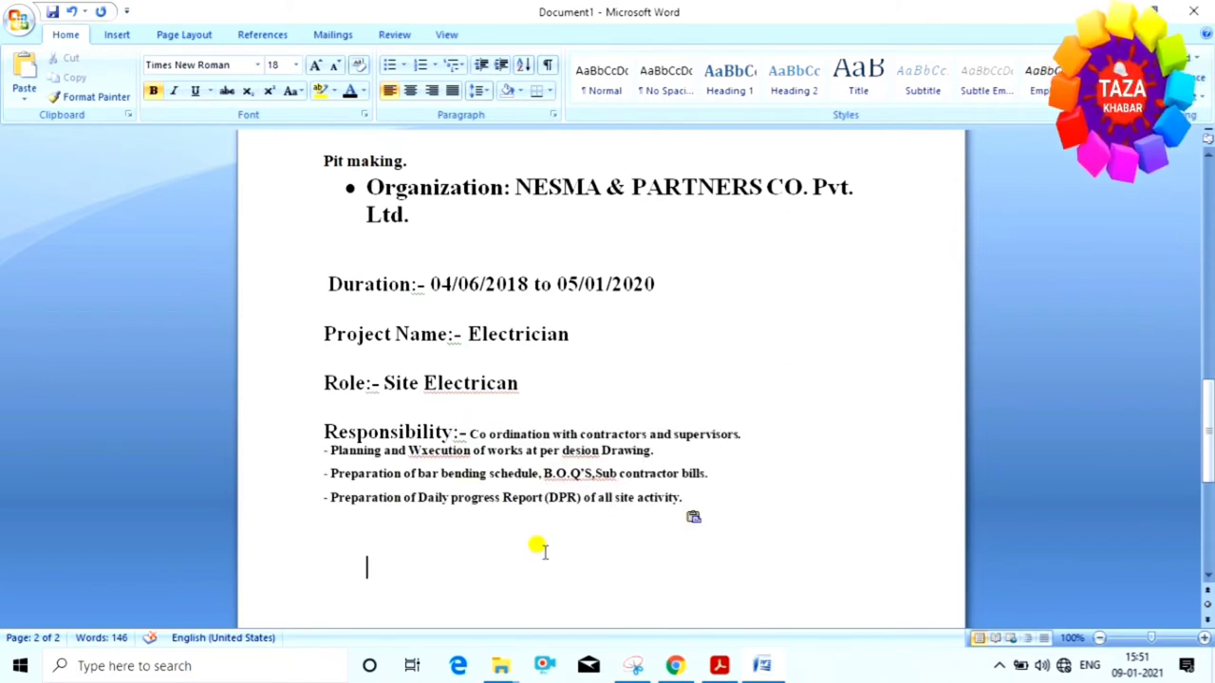
Make the pasted NESMA responsibility text bold at 16 pt.
mouse_move(467, 433)
left_mouse_down()
mouse_move(618, 531)
mouse_move(693, 501)
left_mouse_up()
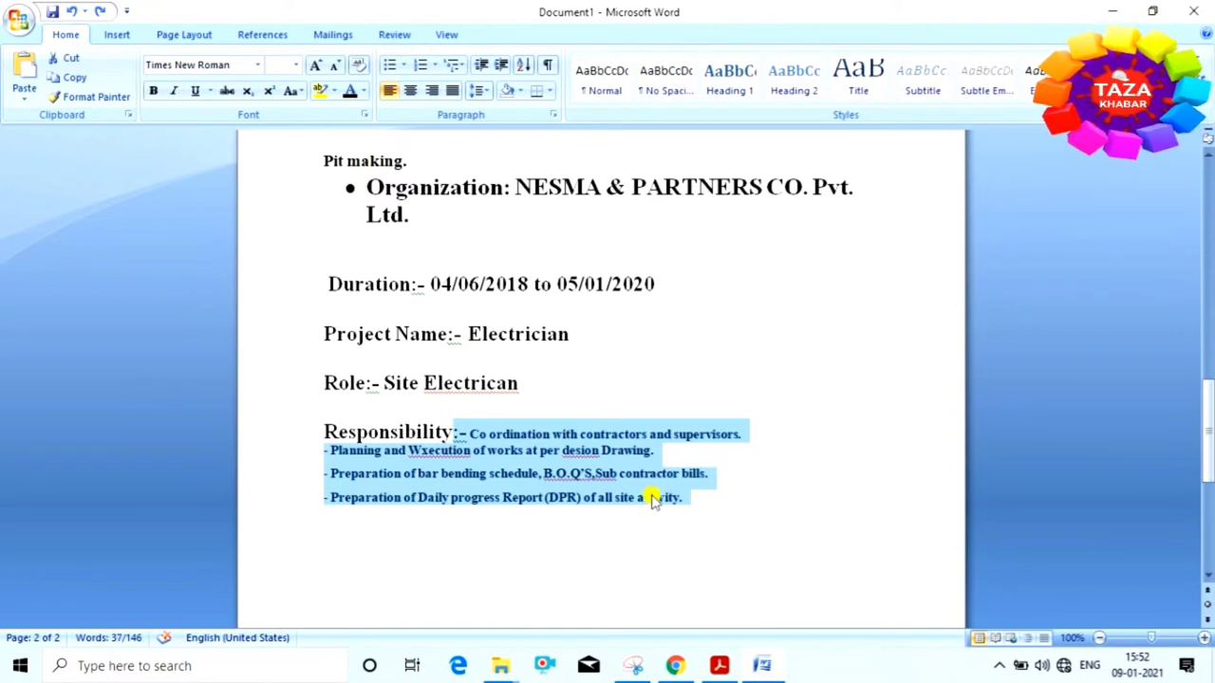
left_click(154, 95)
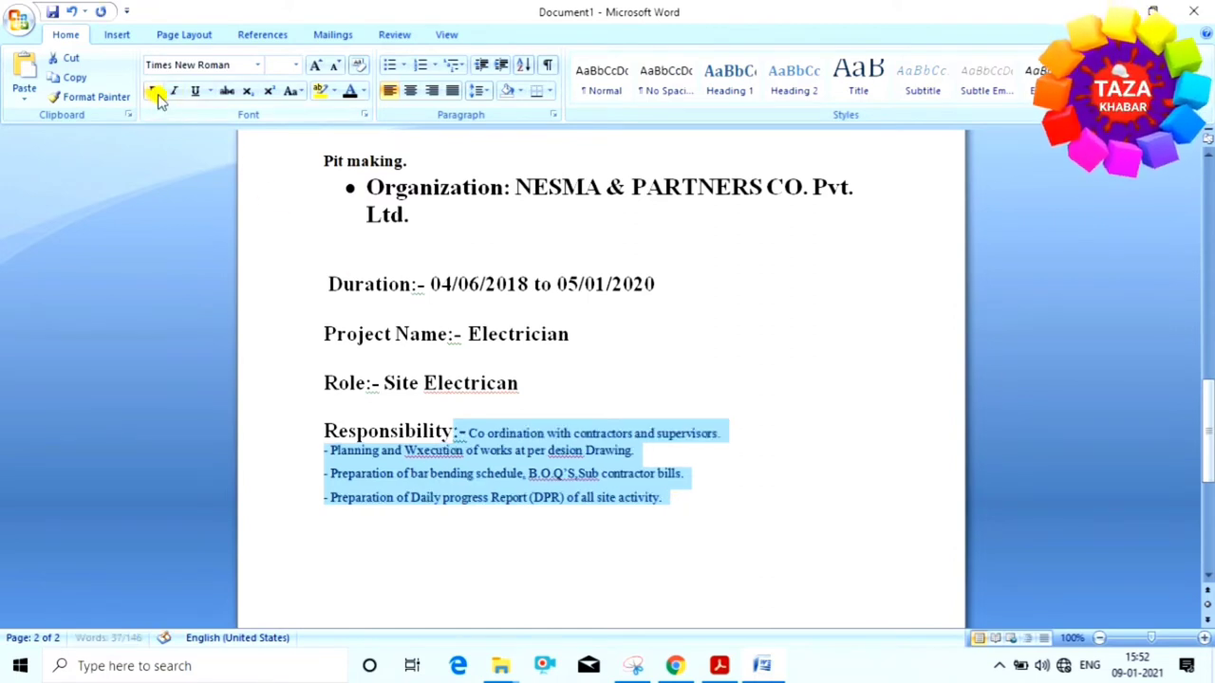
left_click(154, 95)
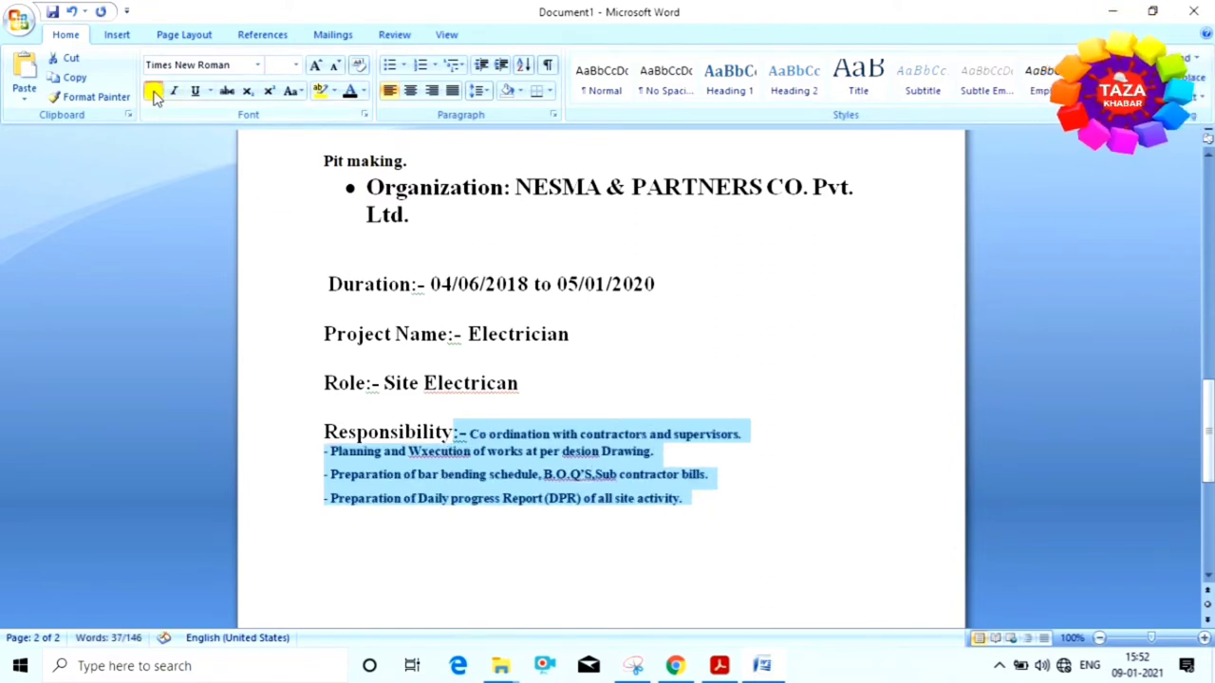
left_click(295, 66)
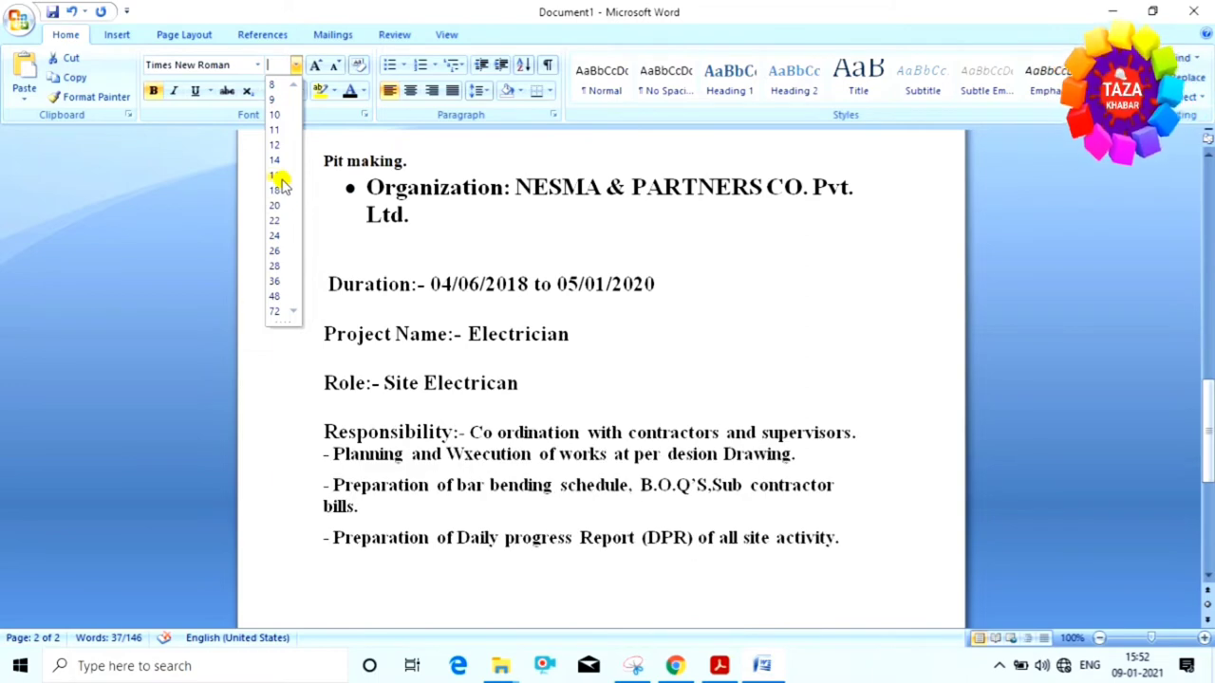
left_click(277, 183)
left_click(520, 558)
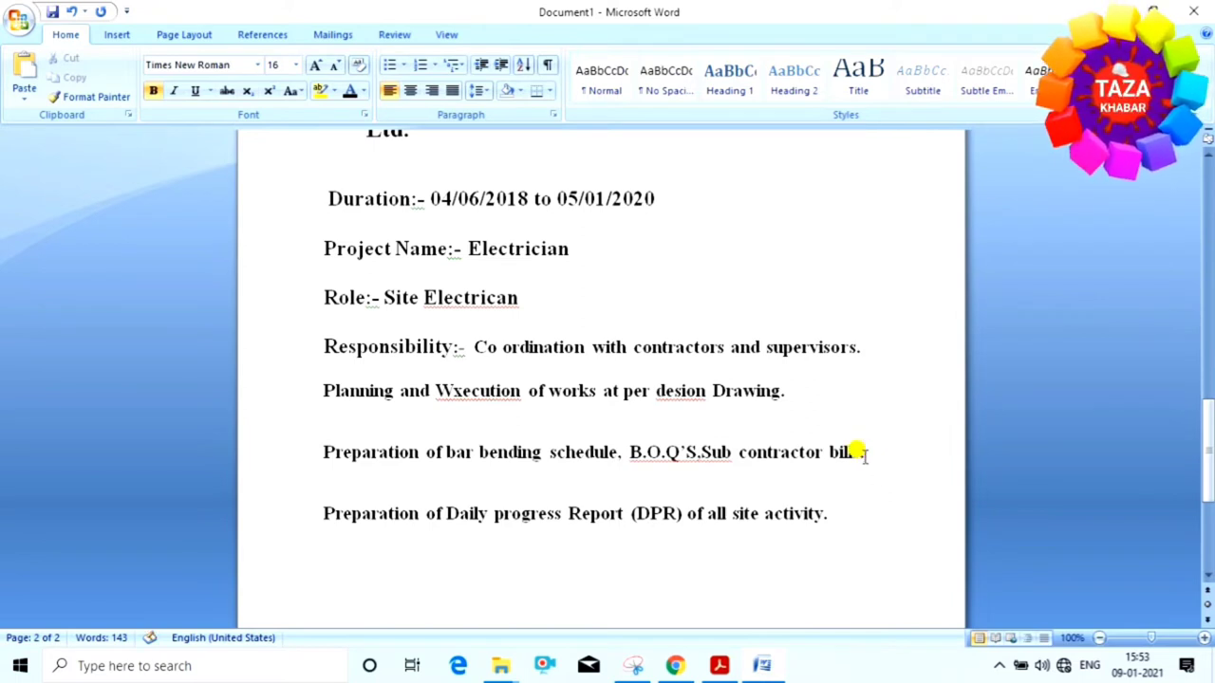
Tidy the line after 'bills' and move to the empty line below 'activity.'.
left_click(862, 453)
key("Return")
key("BackSpace")
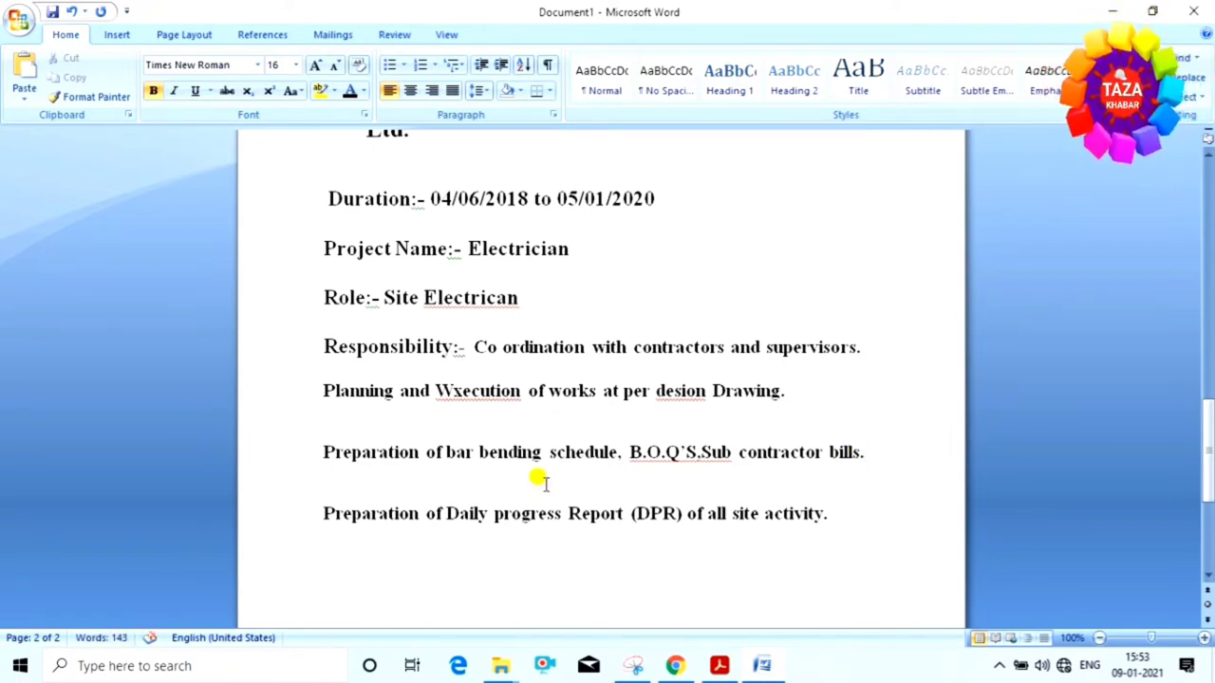
scroll(538, 478, "down", 1)
left_click(369, 504)
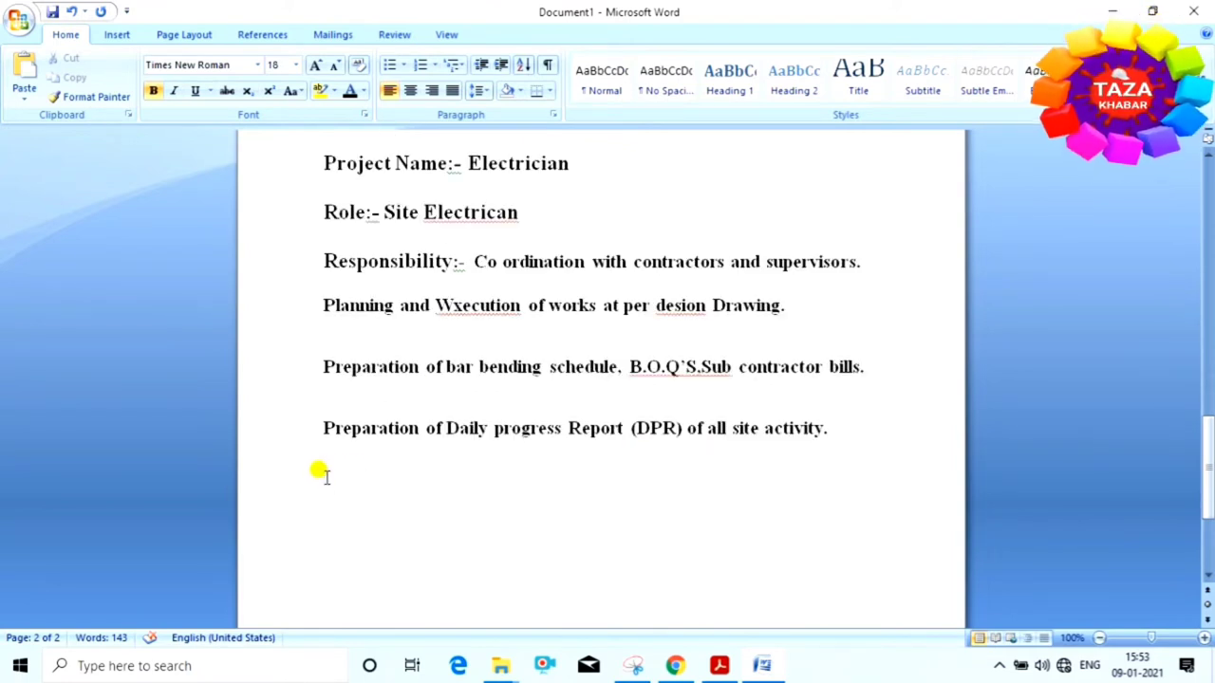
Type the 'Desiganition' label and format it bold, underlined, at 18 pt.
type("Desiganition")
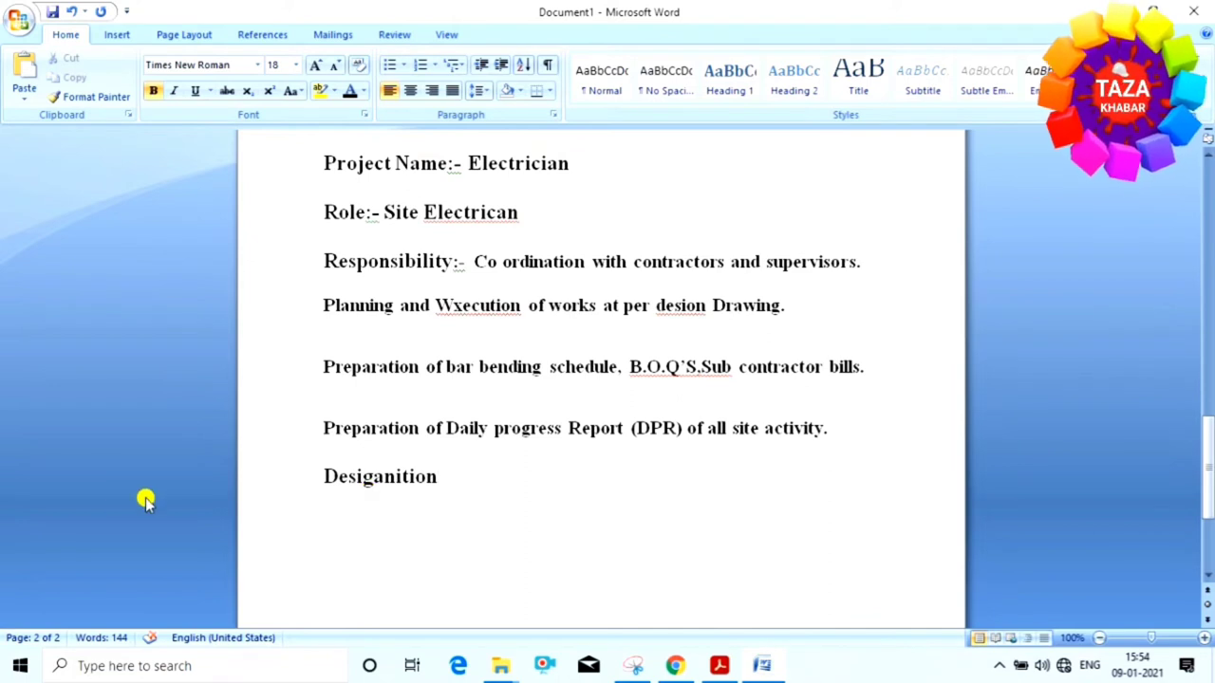
double_click(416, 474)
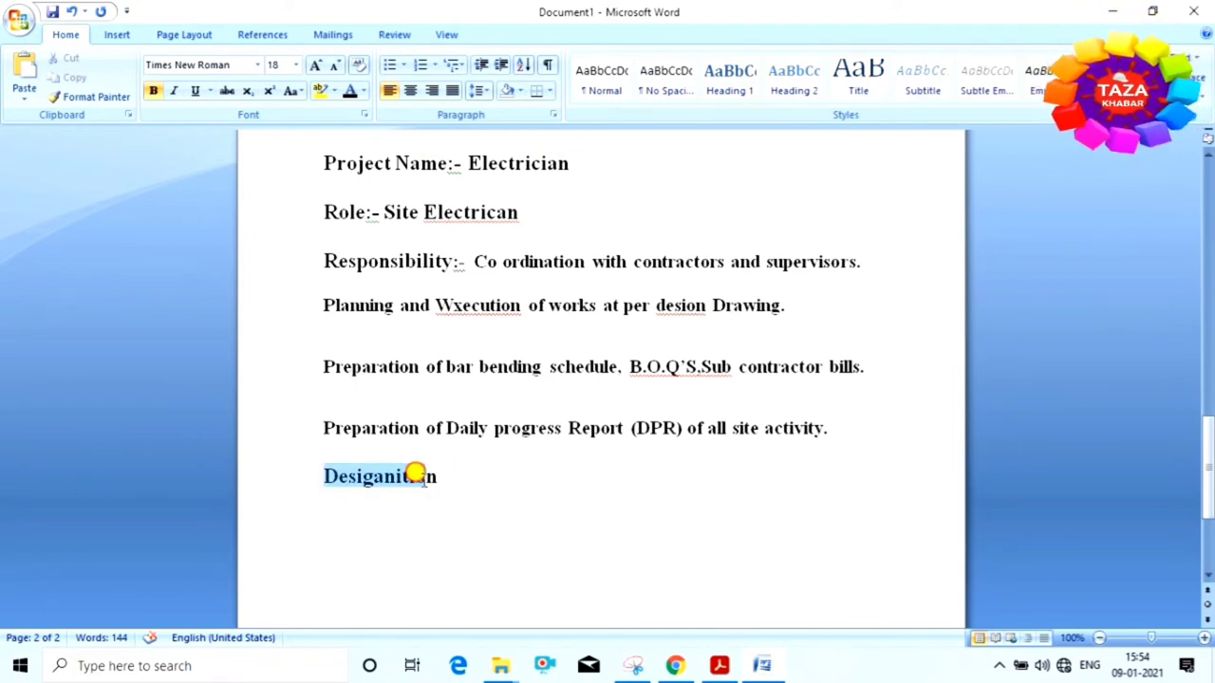
left_click(194, 90)
left_click(154, 91)
left_click(153, 91)
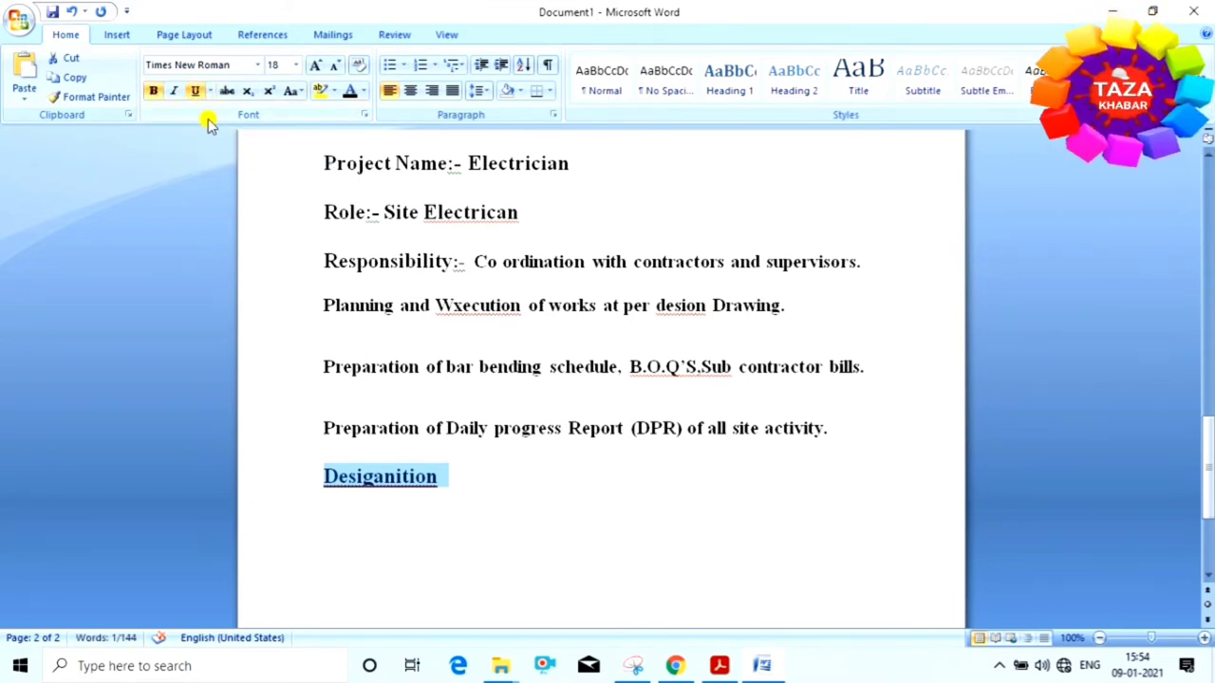
left_click(295, 64)
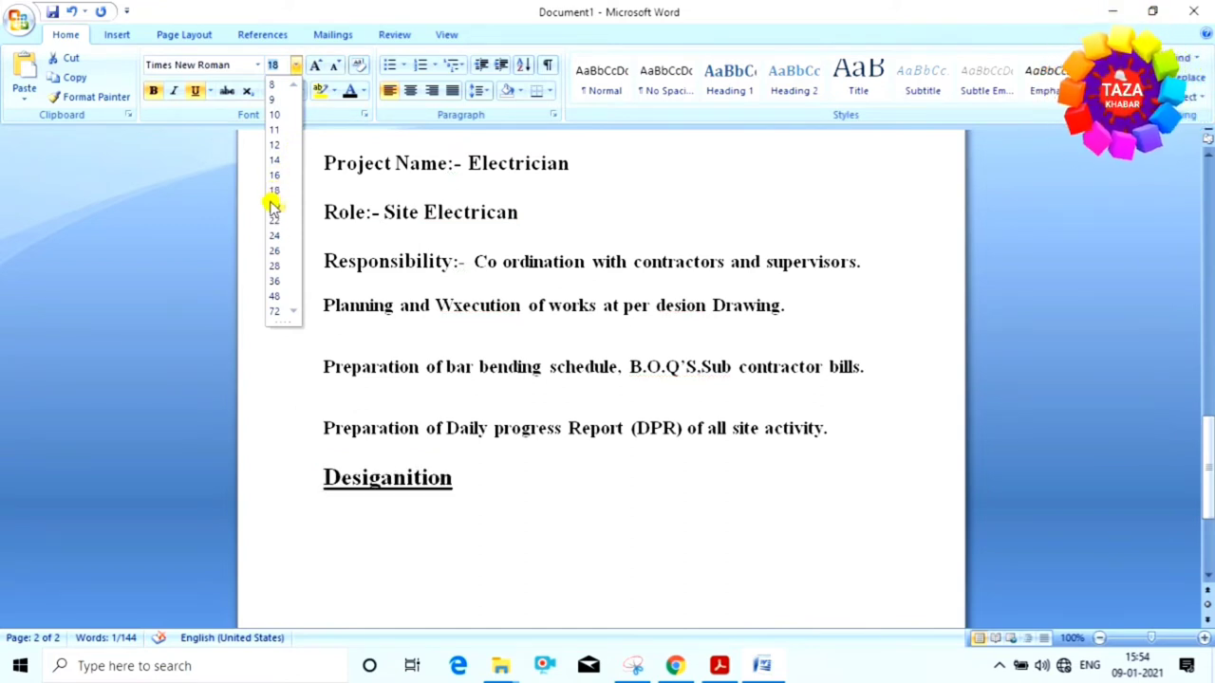
left_click(274, 190)
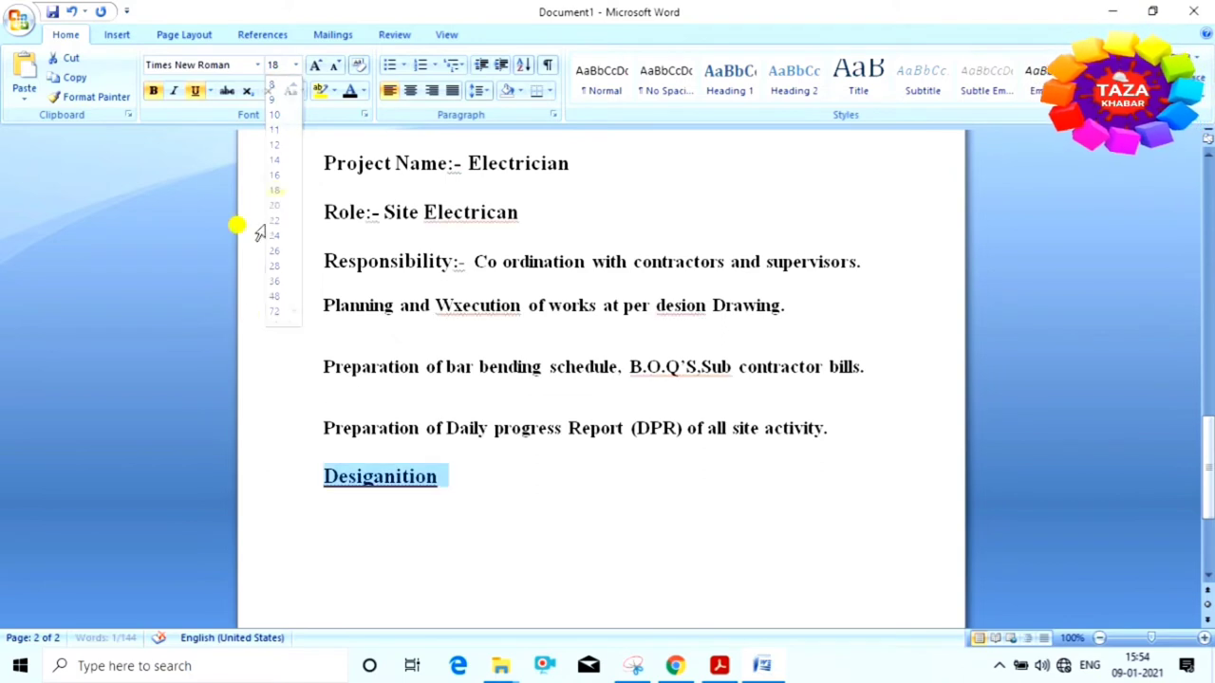
left_click(474, 484)
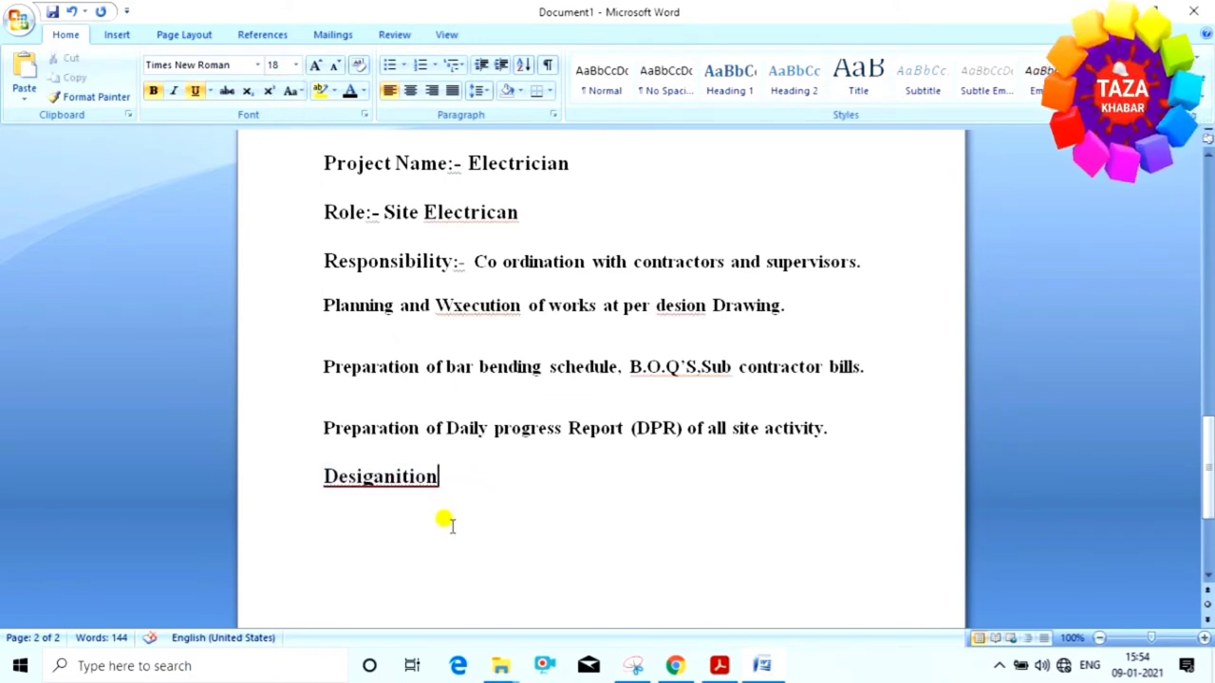
Complete the line as 'Desiganition: Electrician' and start a fresh line below it.
key("Return")
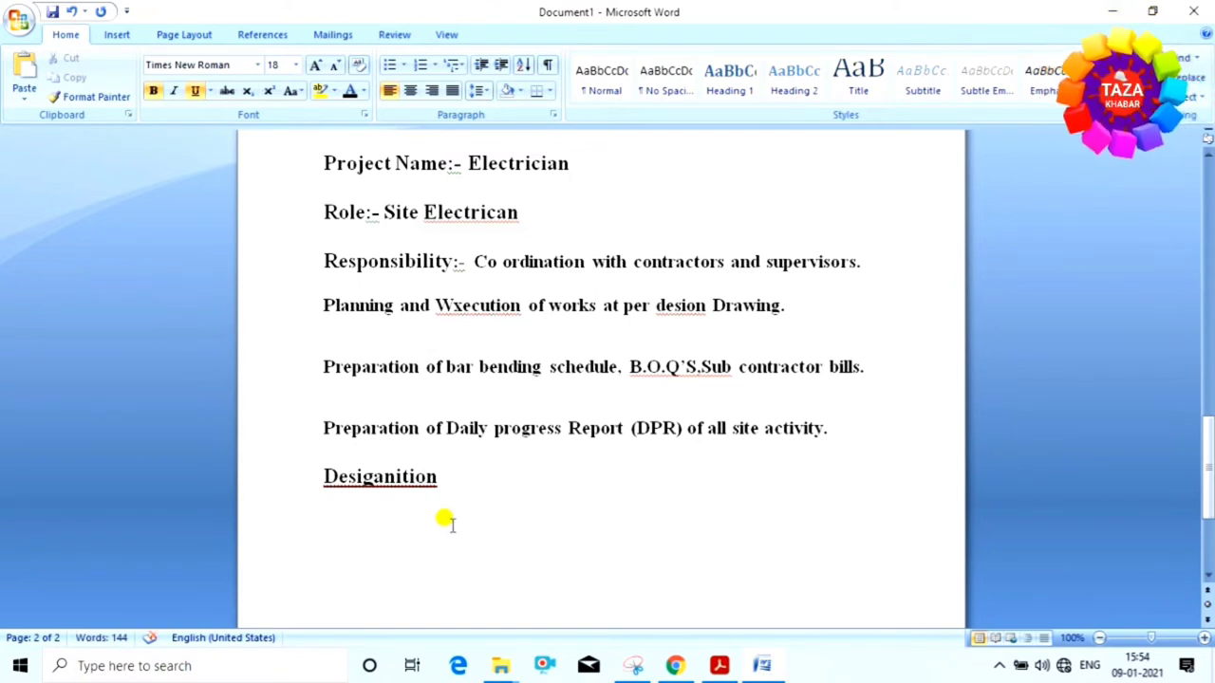
type(": Electrician")
key("Return")
key("Tab")
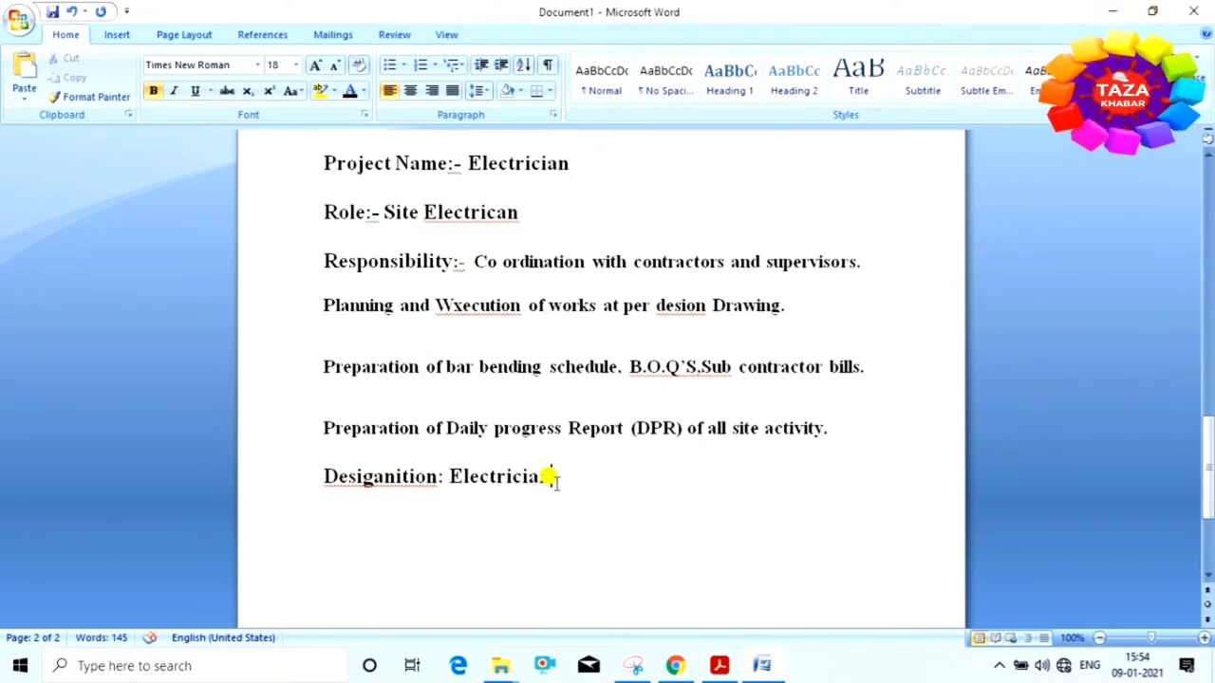
left_click(557, 479)
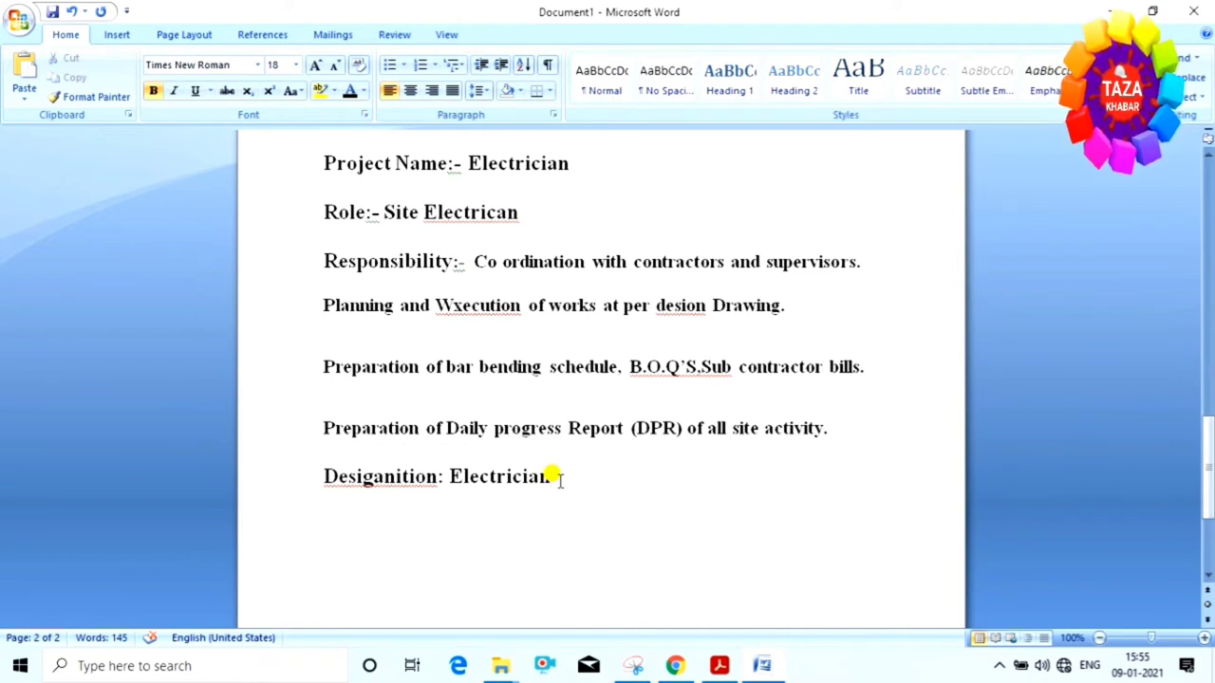
key("Return")
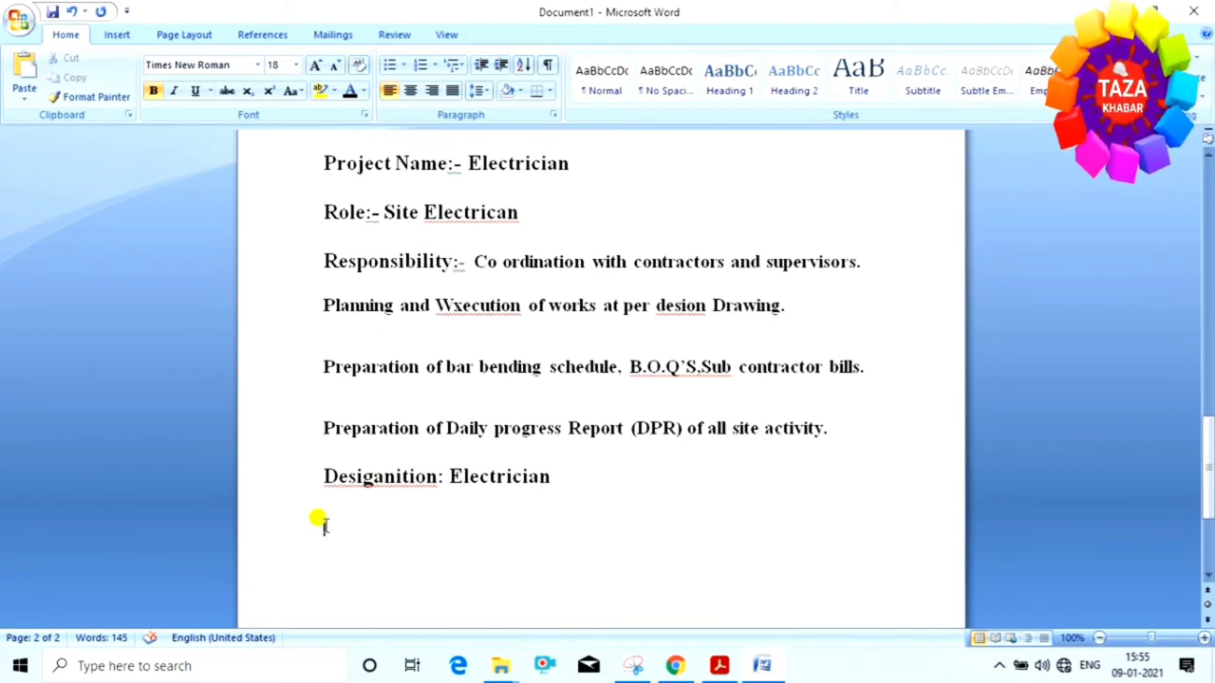
Paste the Job Responsibility heading with its bullets and remove the doubled bullet.
key("ctrl+v")
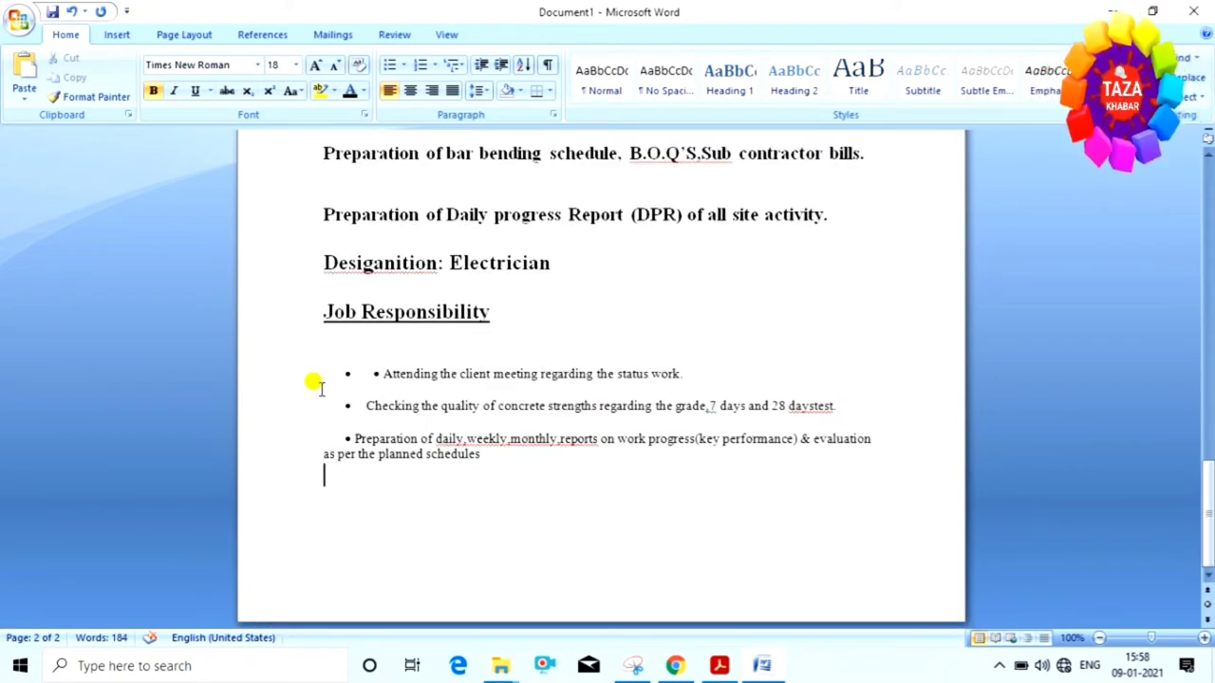
left_click(370, 374)
key("BackSpace")
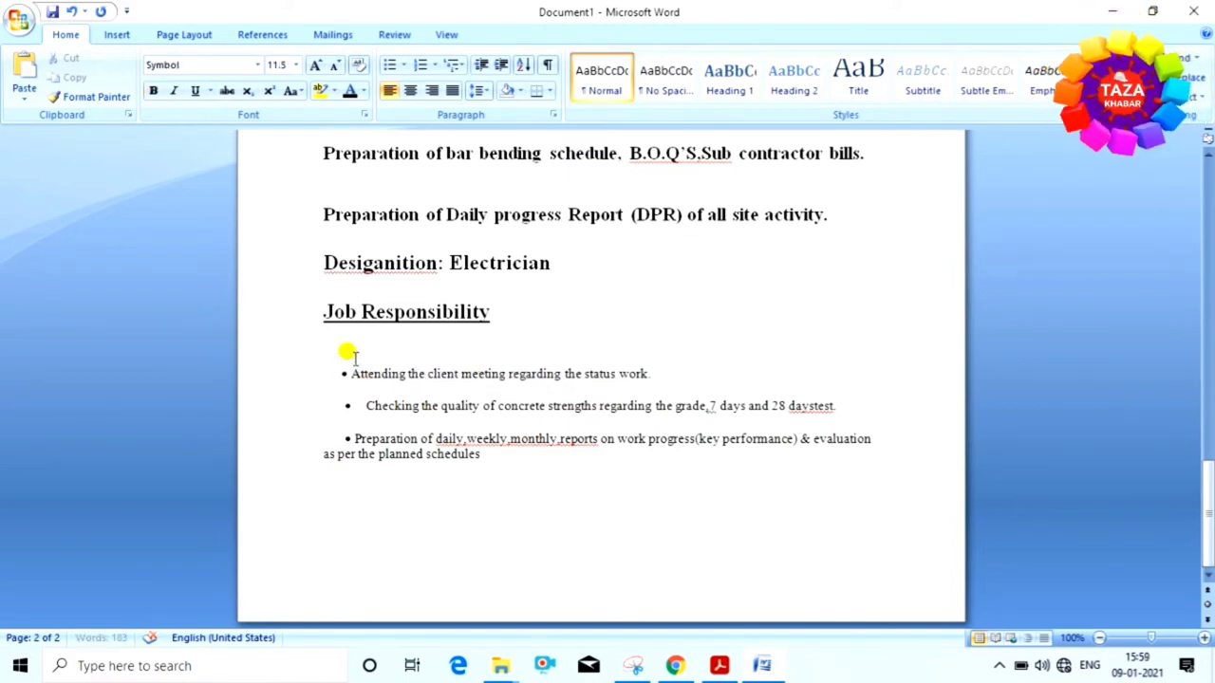
Toggle bold on the three Job Responsibility bullets, leaving them unbolded for now.
left_click_drag(332, 354, 469, 507)
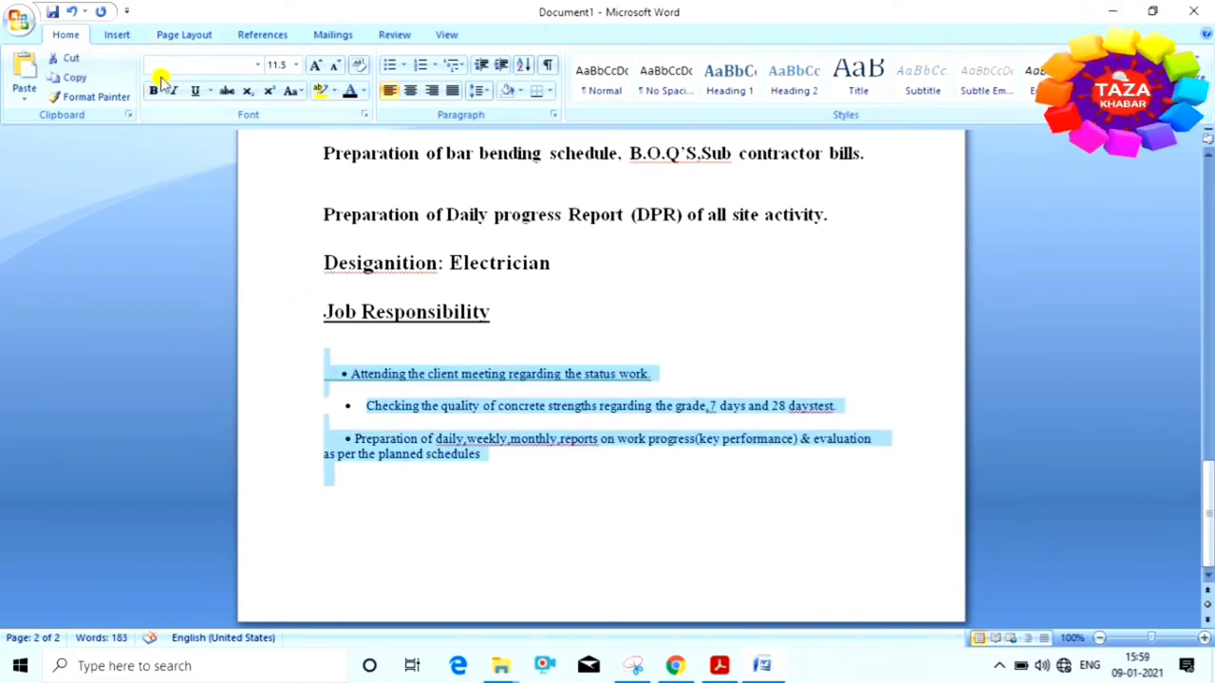
left_click(507, 545)
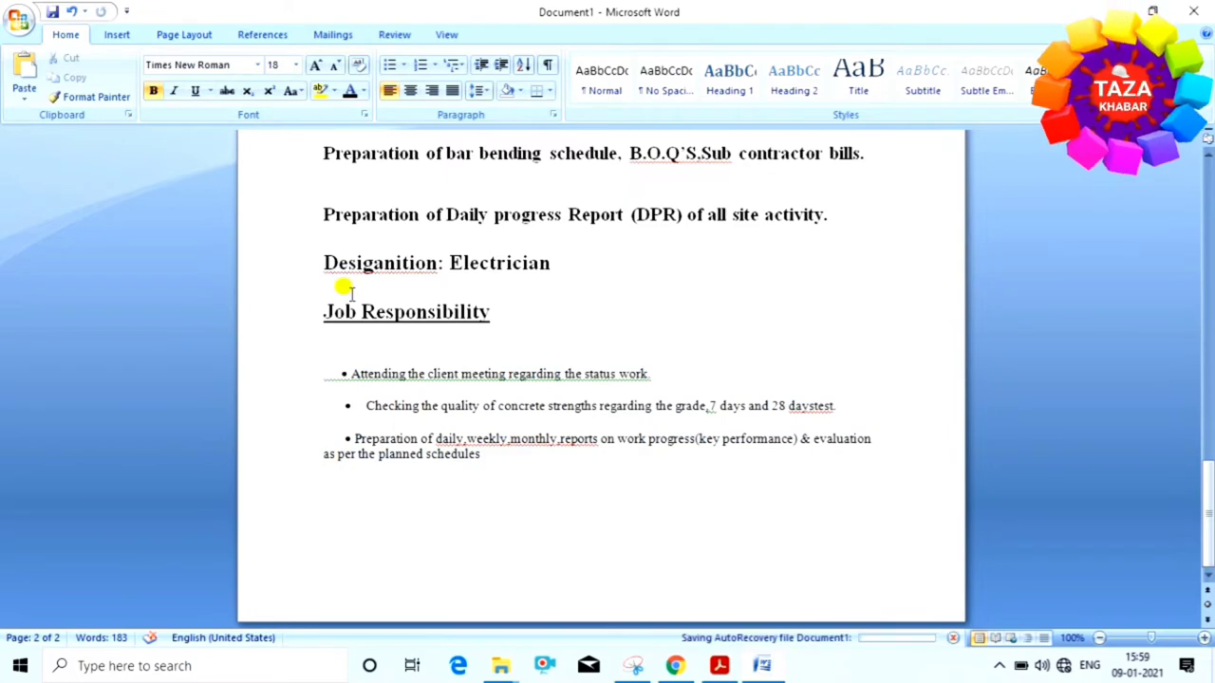
left_click_drag(314, 359, 463, 483)
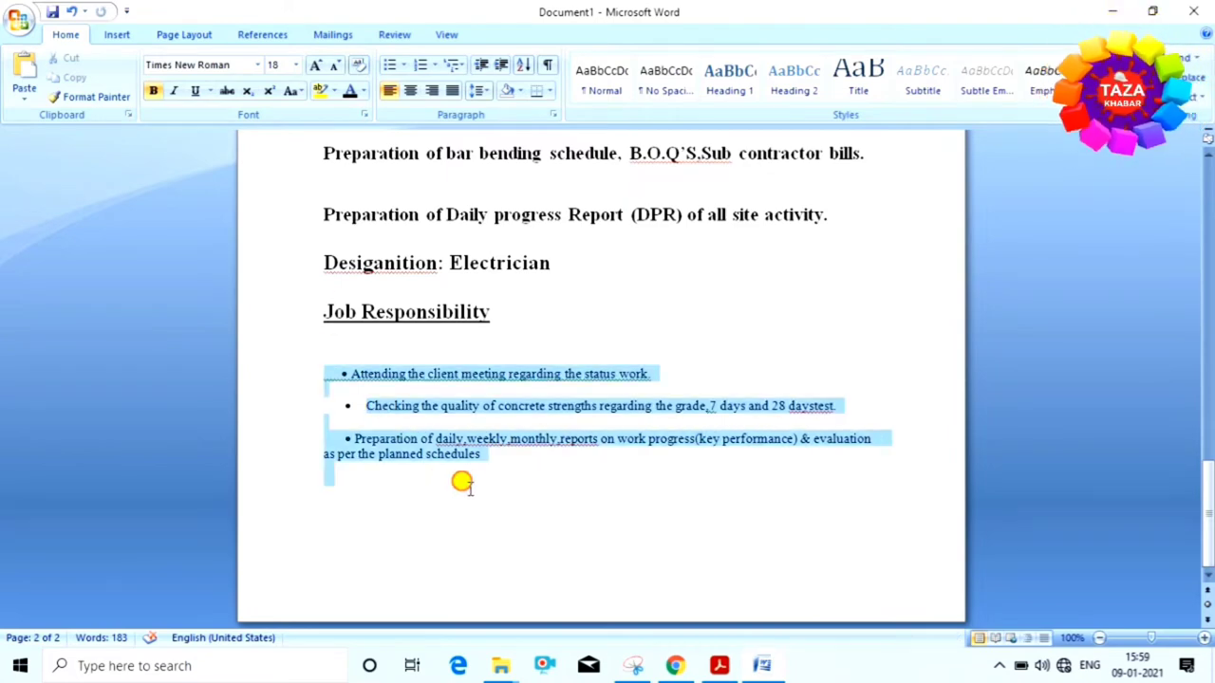
left_click(153, 90)
left_click(532, 539)
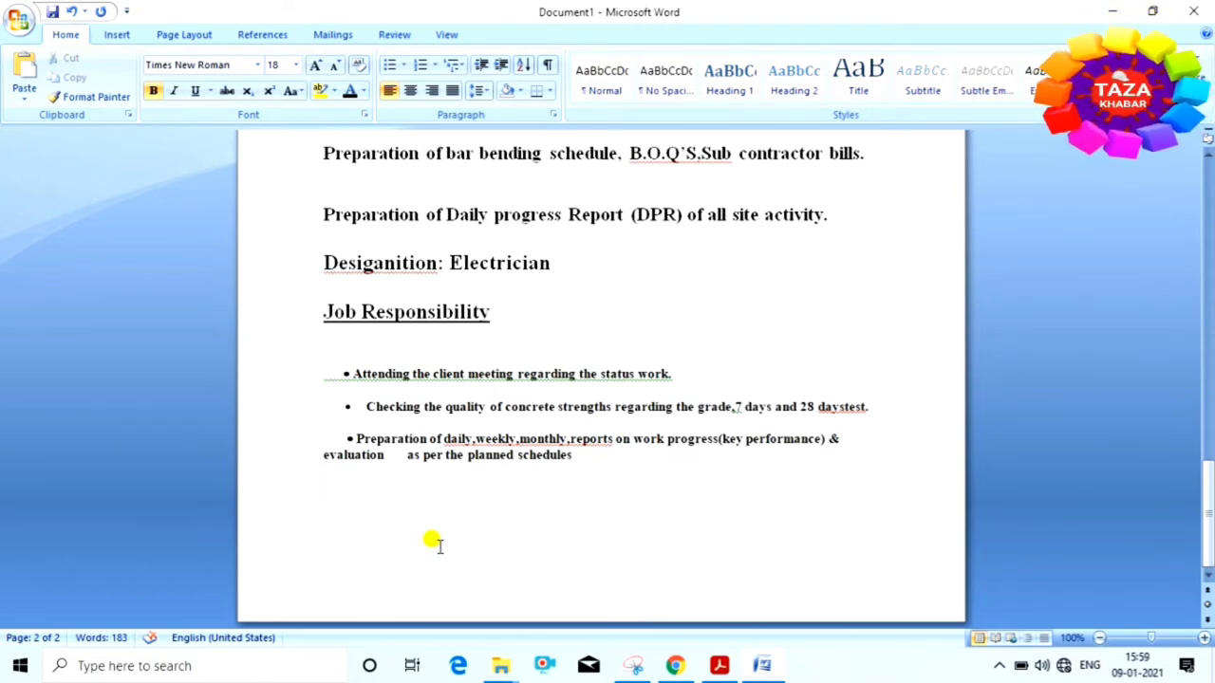
left_click_drag(325, 368, 569, 457)
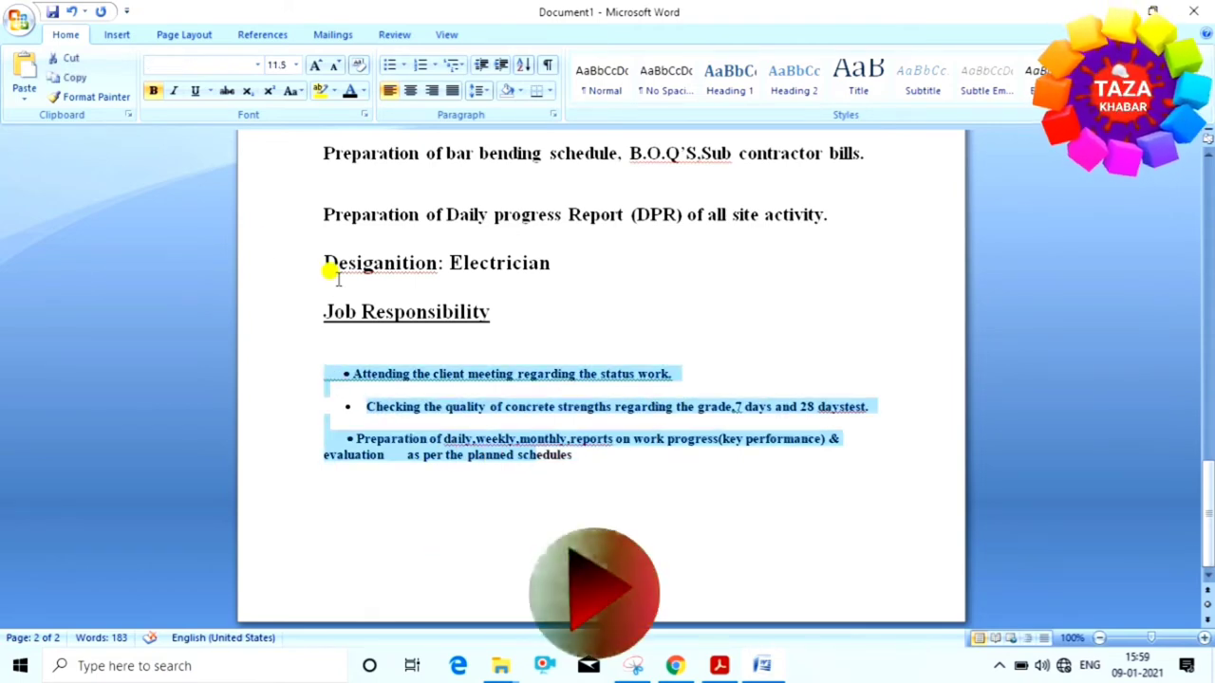
left_click(153, 90)
left_click(503, 480)
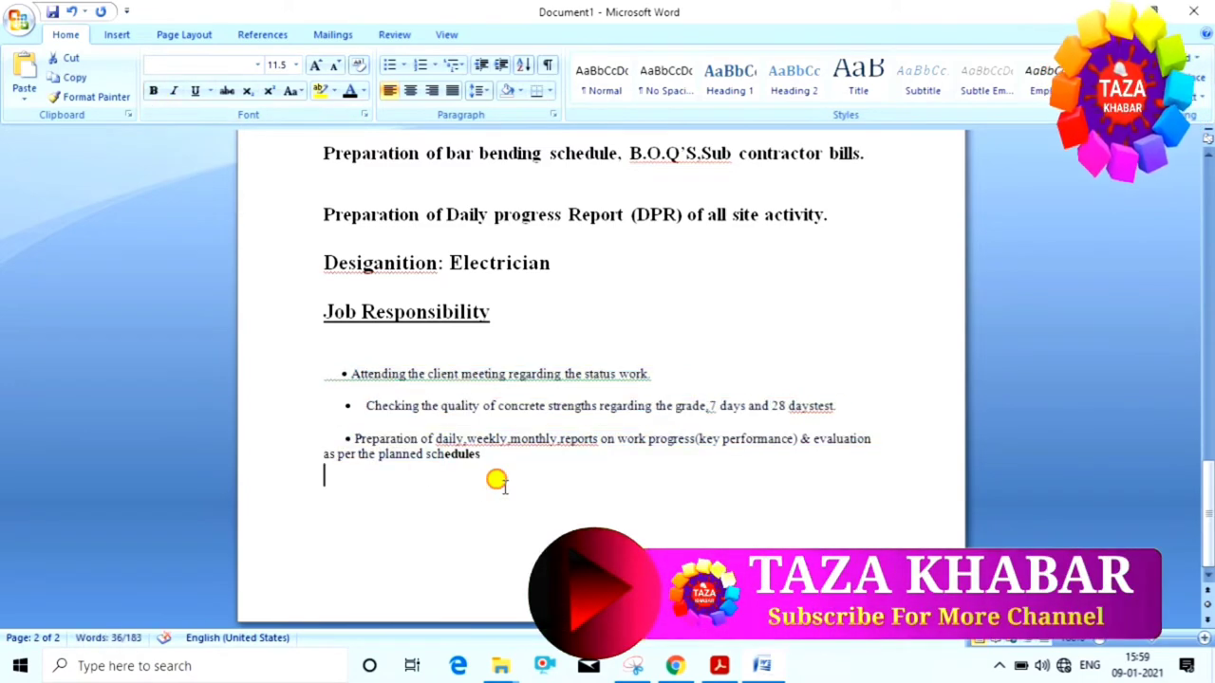
Set the three bullet points to bold with no underline.
left_click_drag(328, 369, 512, 479)
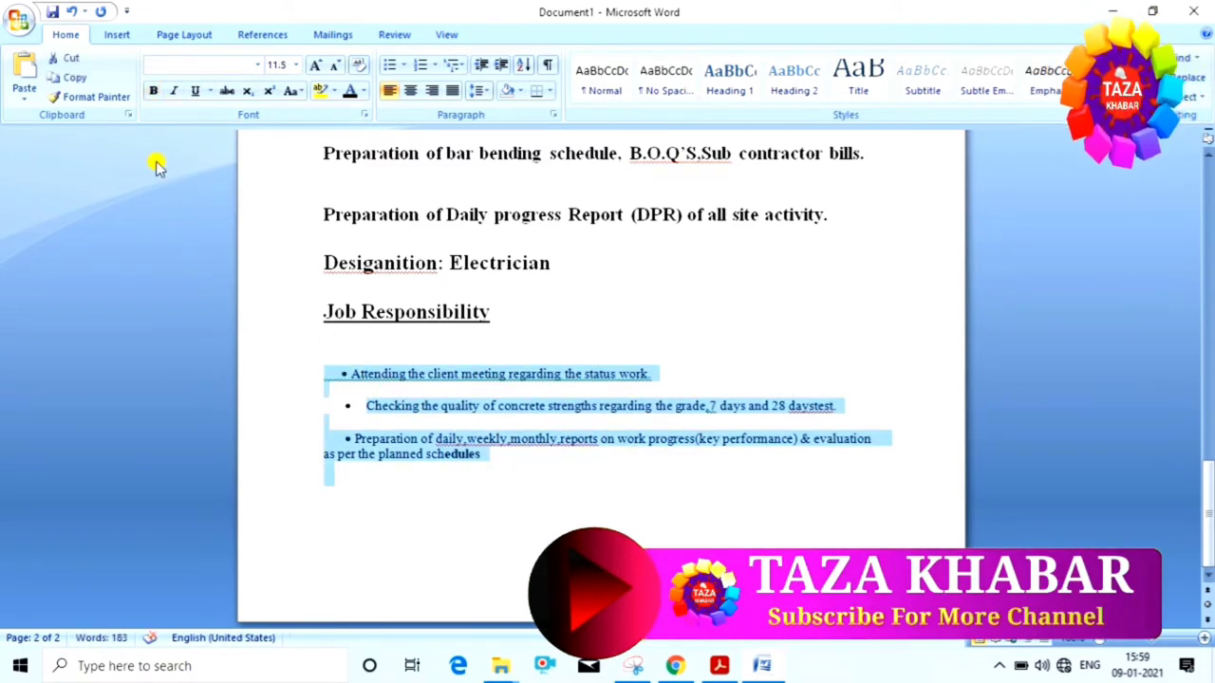
left_click(194, 91)
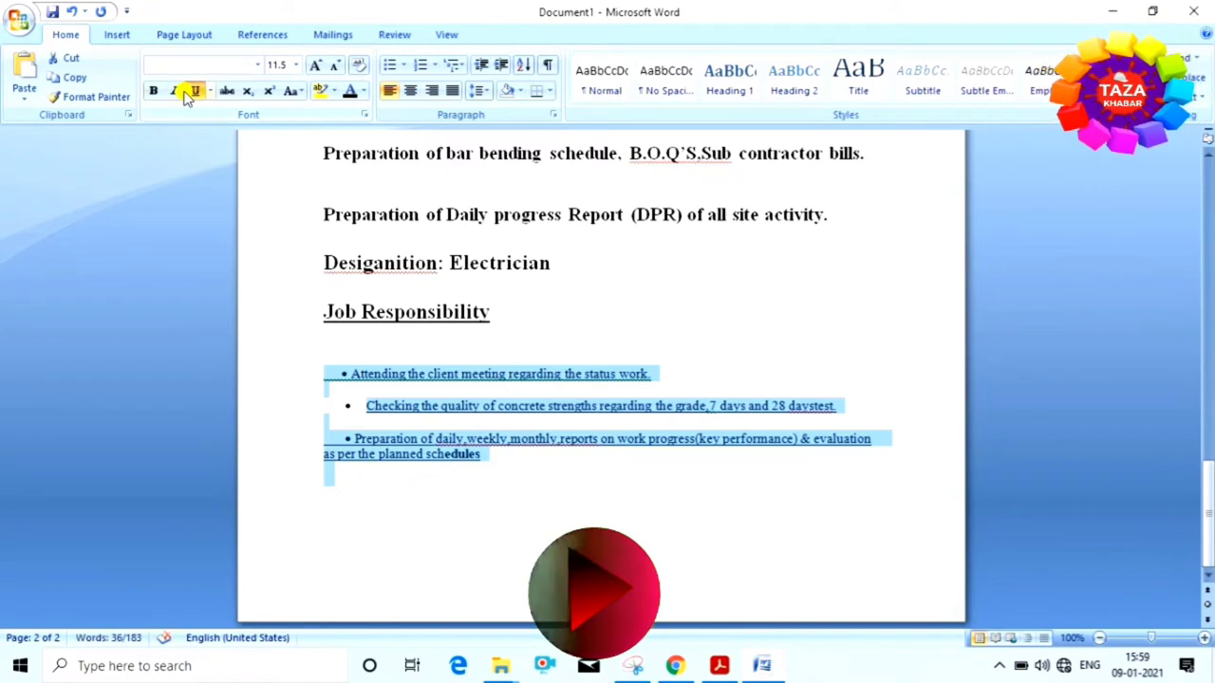
left_click(153, 91)
left_click(453, 526)
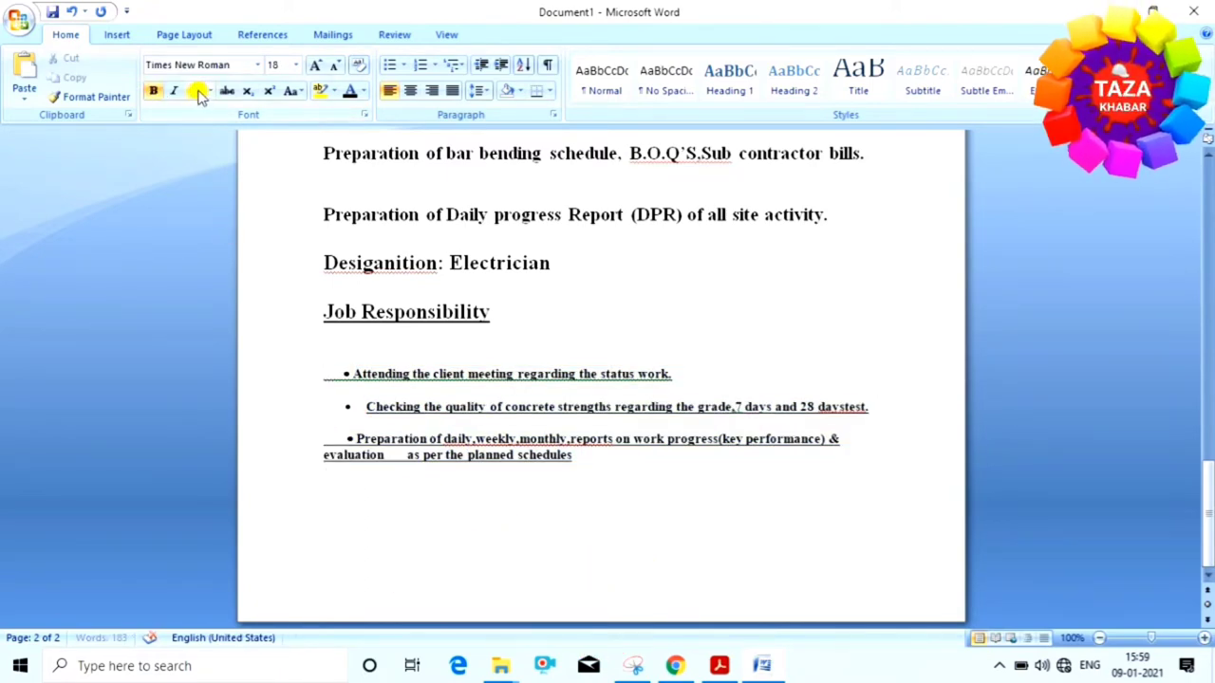
left_click_drag(322, 348, 598, 518)
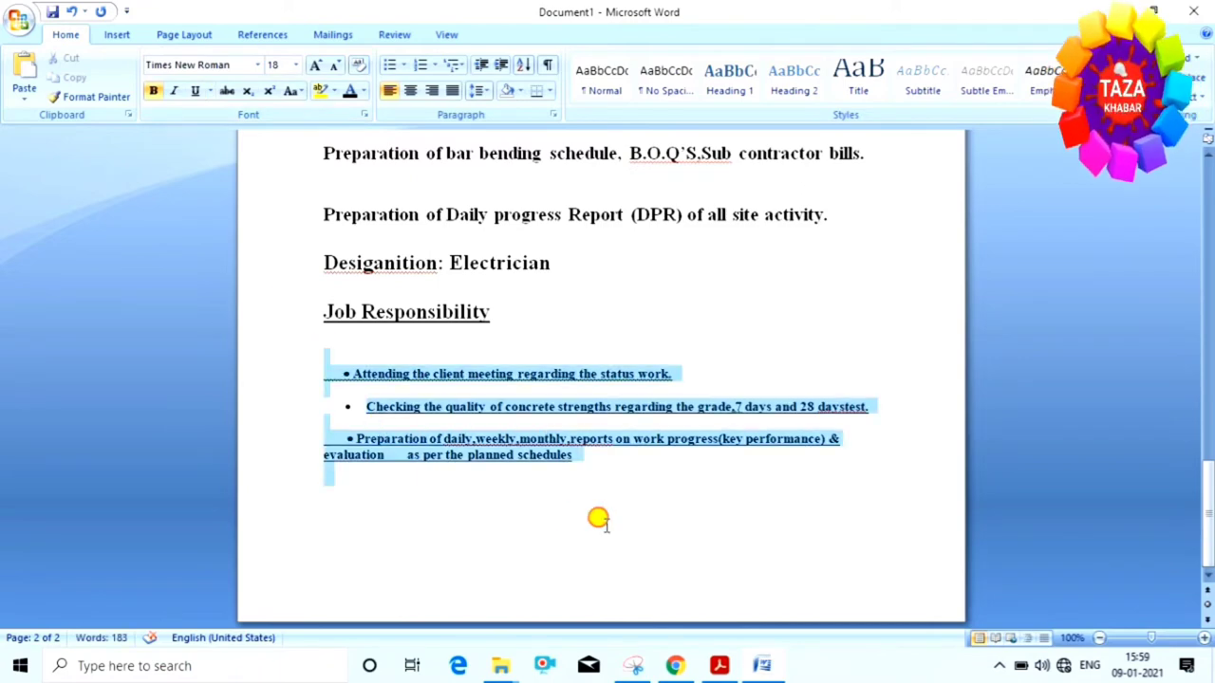
left_click(195, 91)
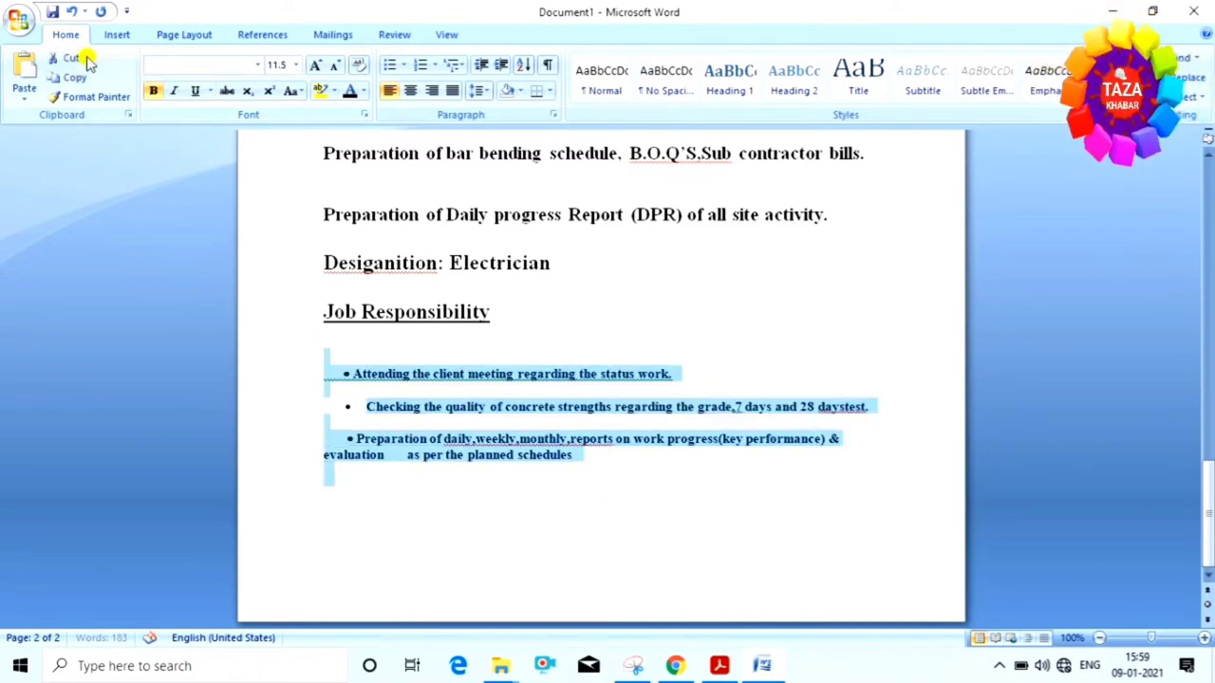
left_click(153, 90)
left_click(152, 91)
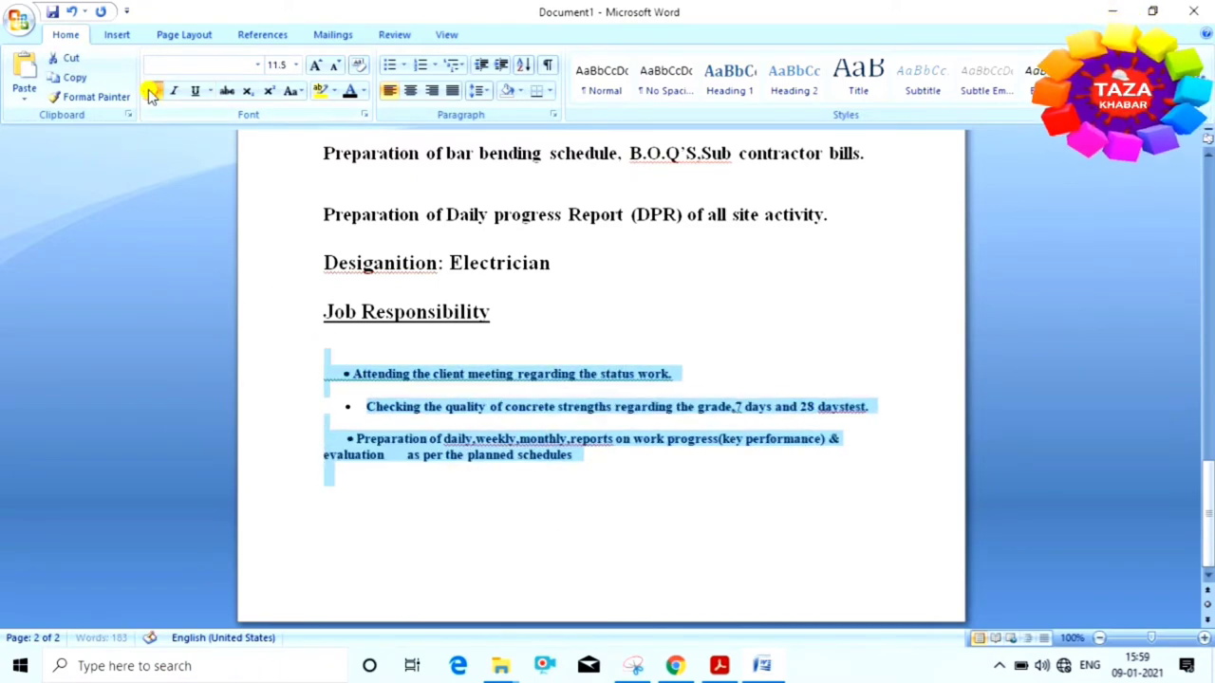
left_click(451, 550)
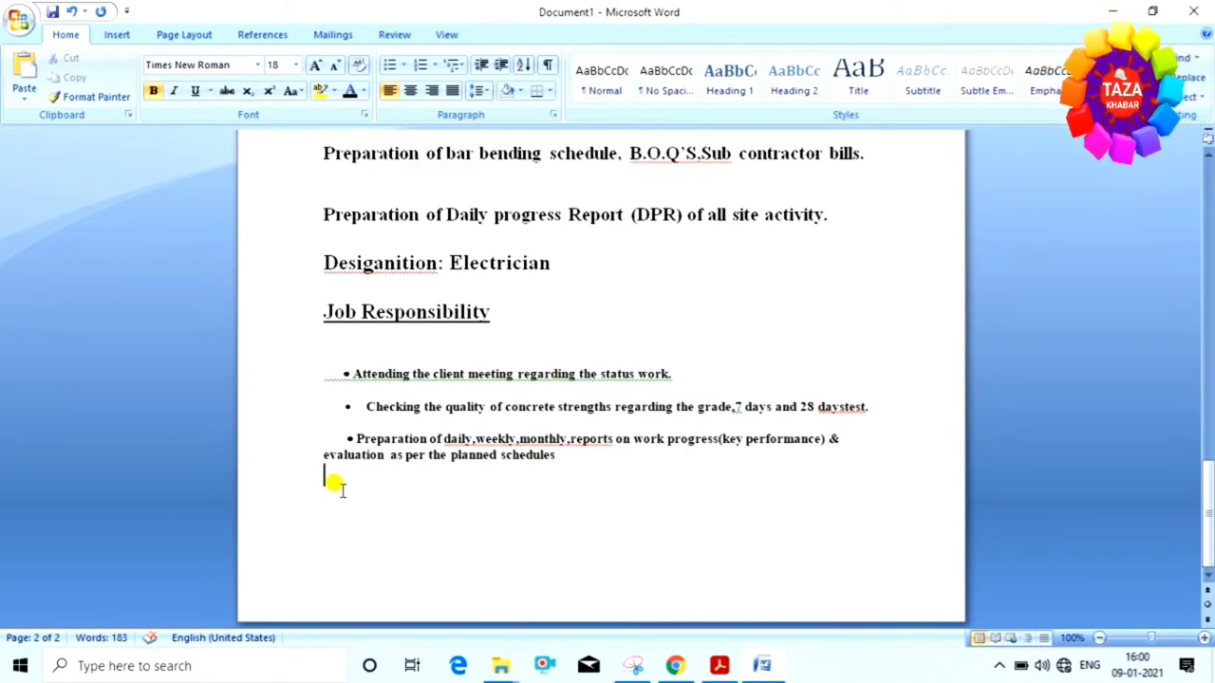
Paste the Responsibilities block, add two blank lines, then paste the KEY RESPONSIBILITIES HANDLED section.
key("ctrl+v")
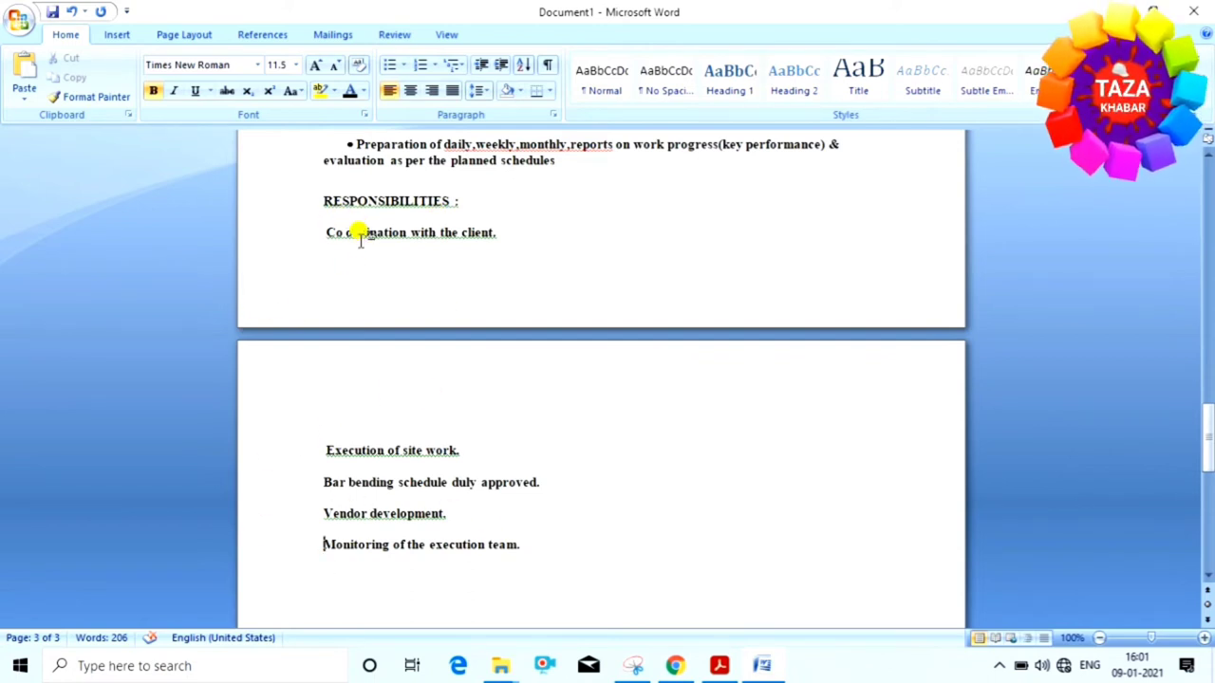
scroll(403, 503, "down", 1)
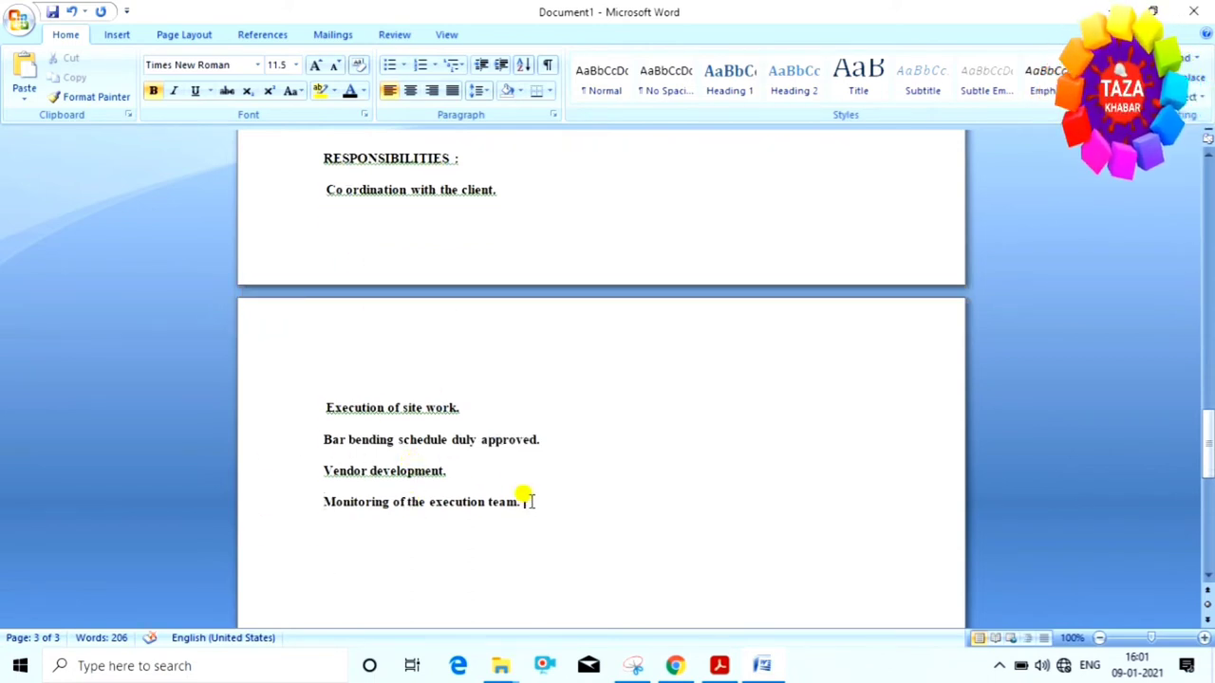
left_click(528, 501)
key("Return")
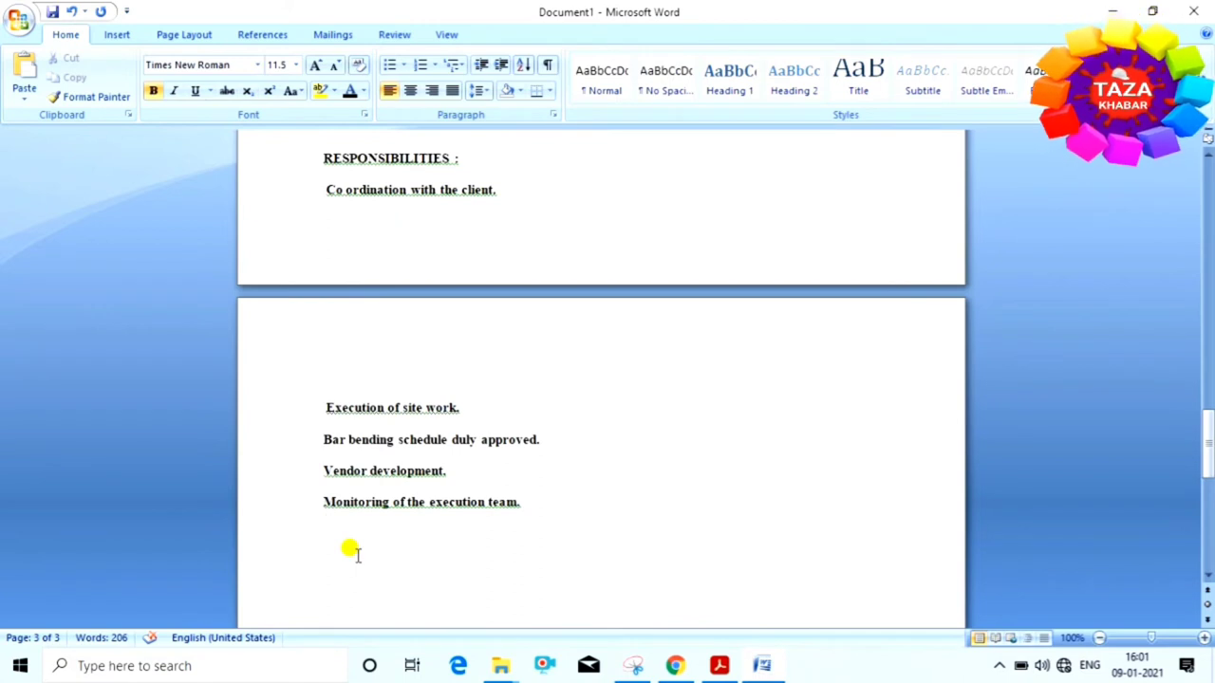
key("Return")
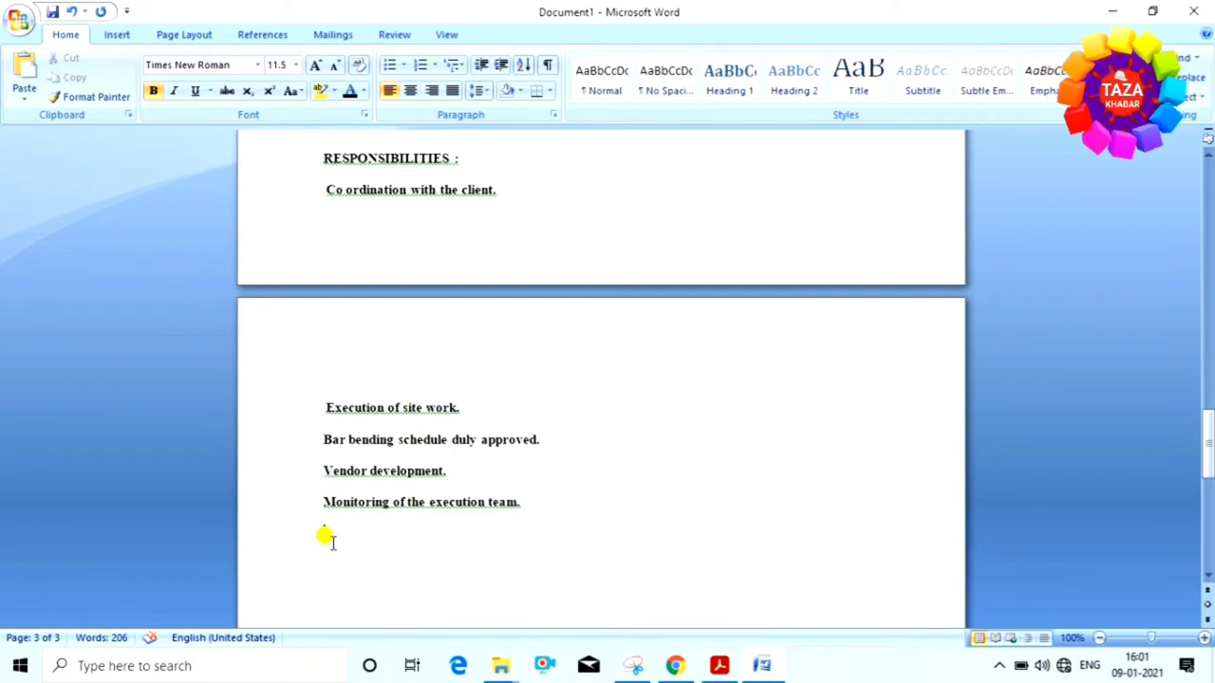
key("ctrl+v")
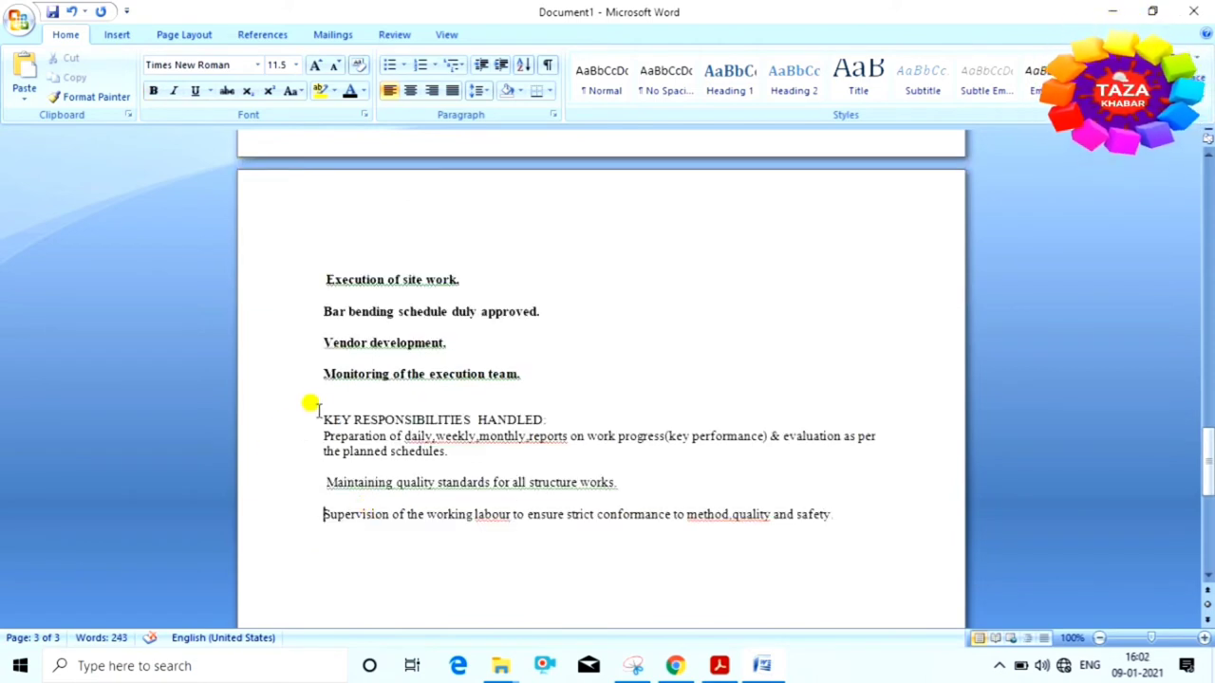
Bold the KEY RESPONSIBILITIES HANDLED heading and add a blank line beneath it.
left_click_drag(316, 404, 549, 419)
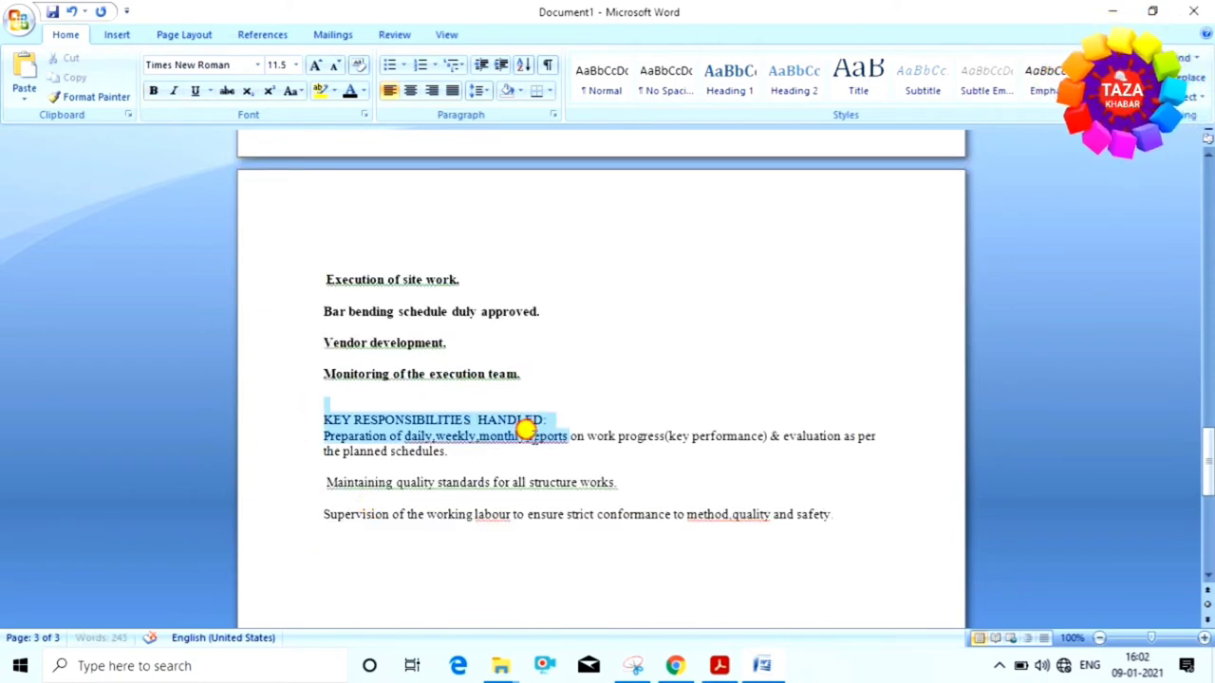
left_click(153, 90)
key("Left")
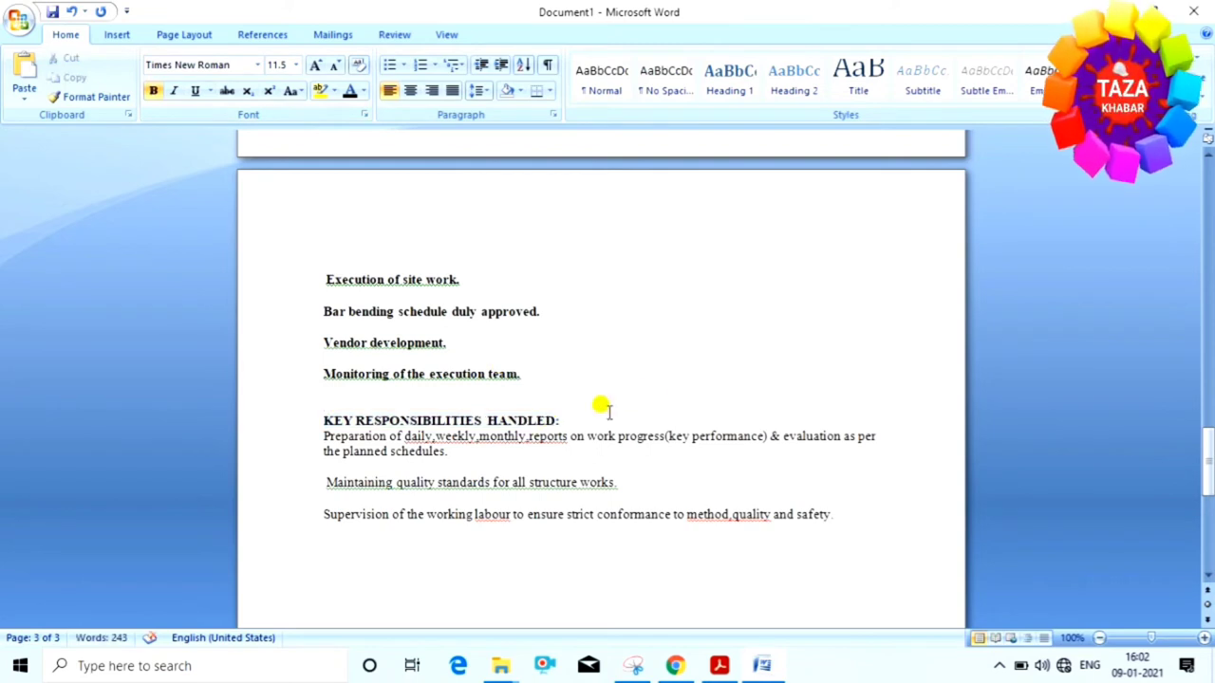
left_click(567, 418)
key("Return")
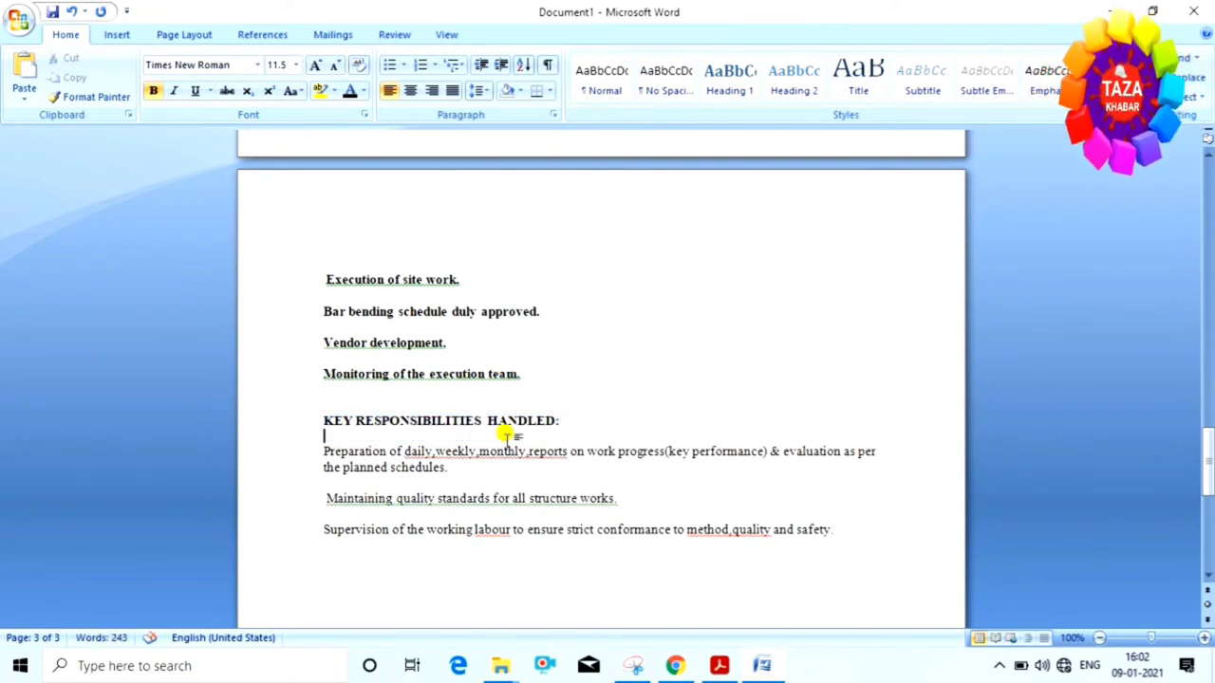
Make the three duty paragraphs bold, keep them black, and move to the empty line below.
left_click_drag(320, 442, 415, 532)
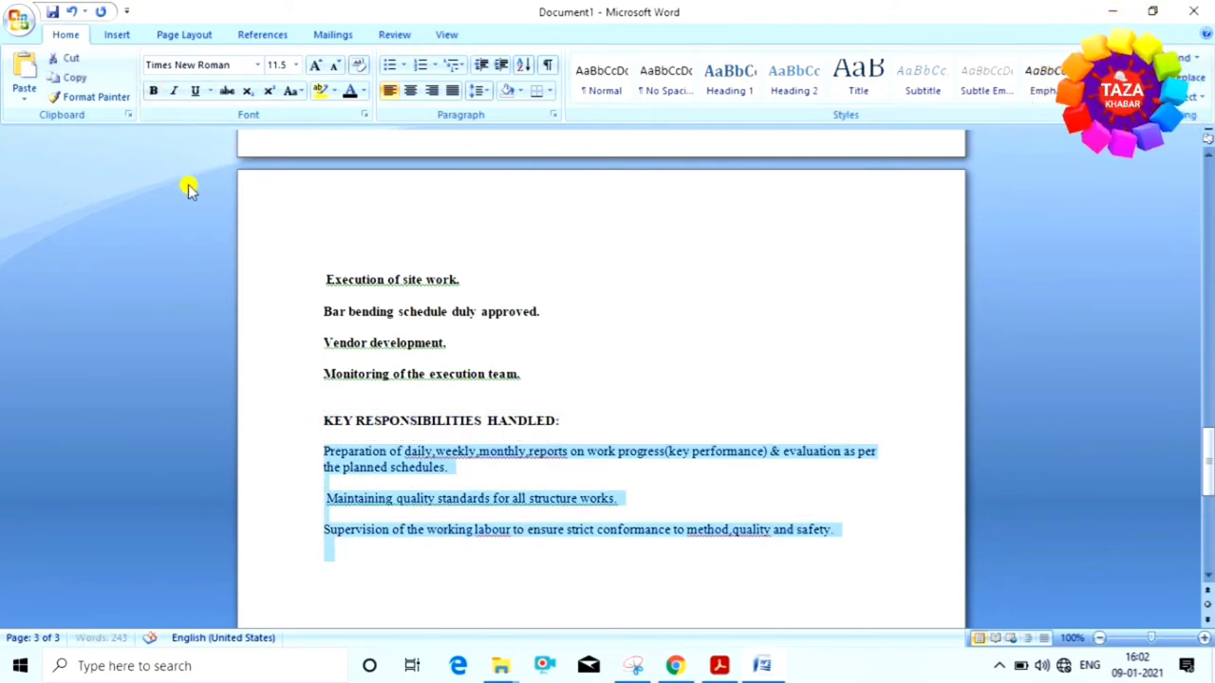
left_click(153, 90)
left_click(574, 552)
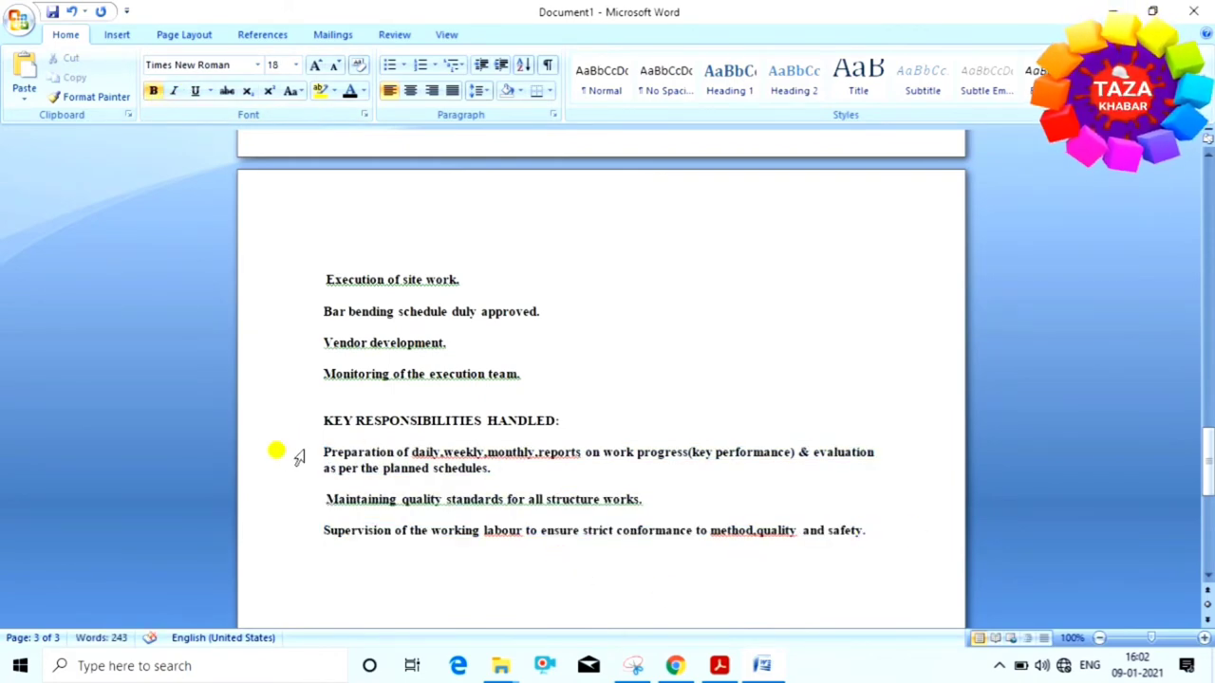
mouse_move(322, 452)
left_mouse_down()
mouse_move(560, 508)
mouse_move(819, 537)
left_mouse_up()
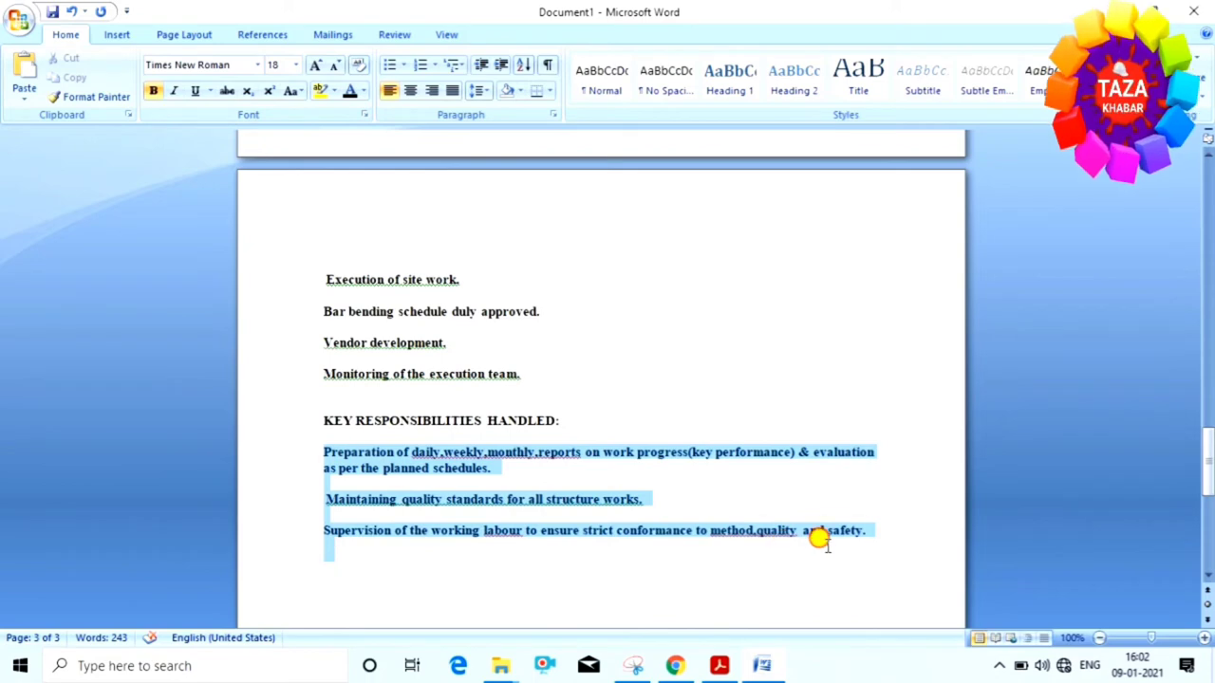
left_click(363, 91)
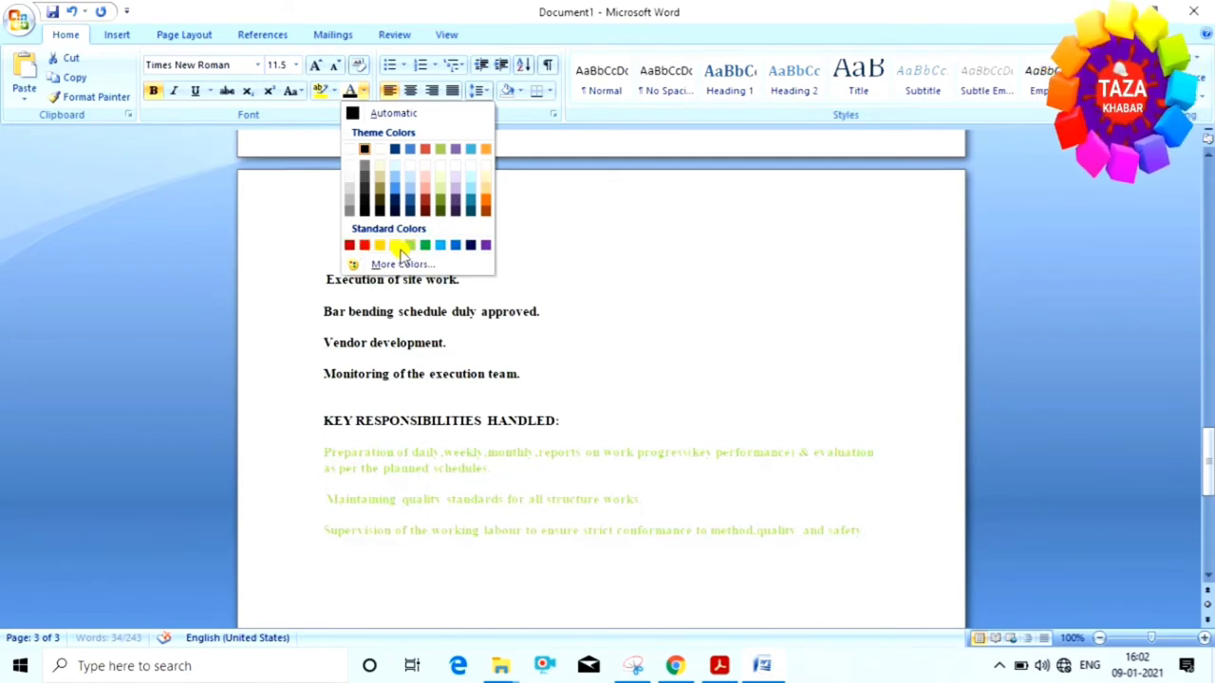
left_click(361, 151)
left_click(669, 555)
scroll(670, 556, "down", 2)
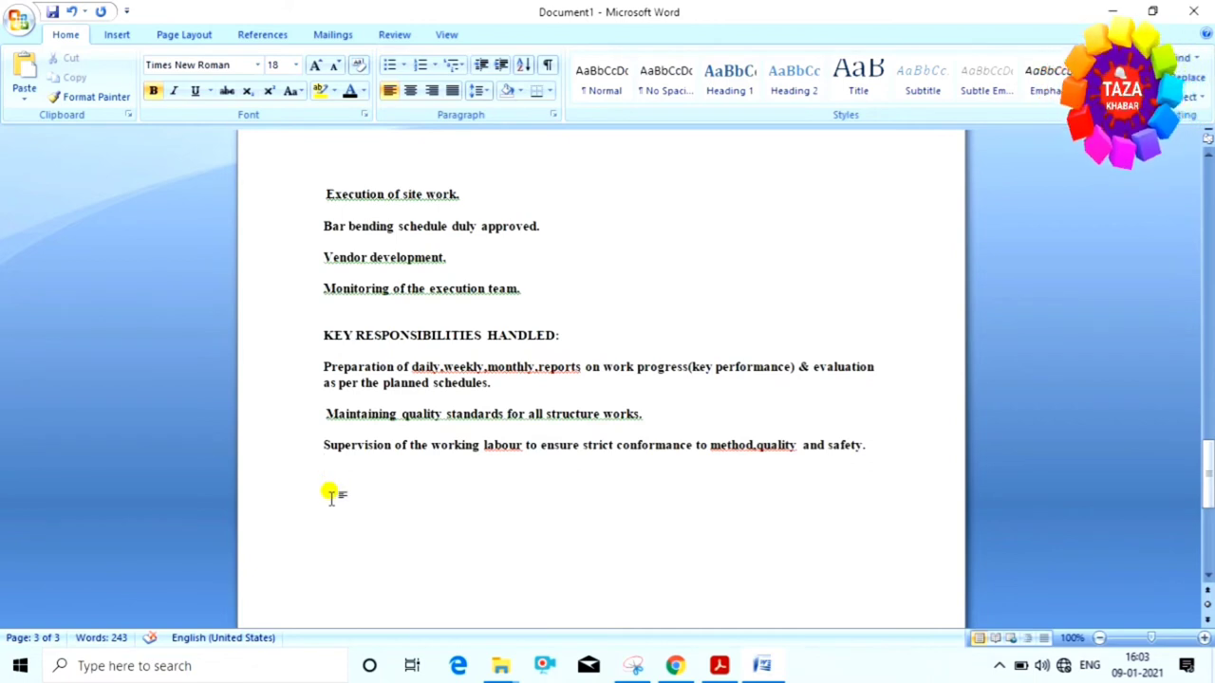
Paste the STRENGTHS block, bold the 'STRENGTHS:' heading and add a blank line under it.
type("STRENGTHS: Team Facilitator - Honest,Punctuality,Responsibility Zeal to Achieve Capability to Work Under Pressure Result Oriented And Confident. - Having good mantal strength full devotion at given or planned work.")
left_click_drag(324, 485, 411, 474)
left_click(153, 91)
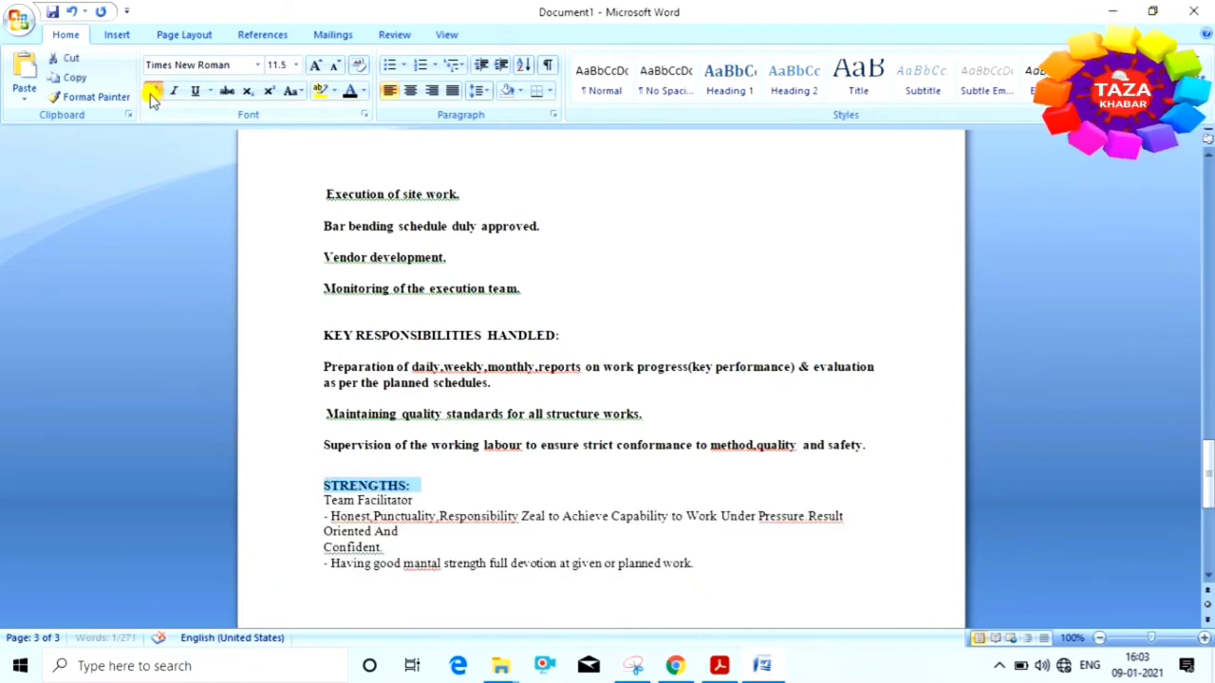
left_click(427, 486)
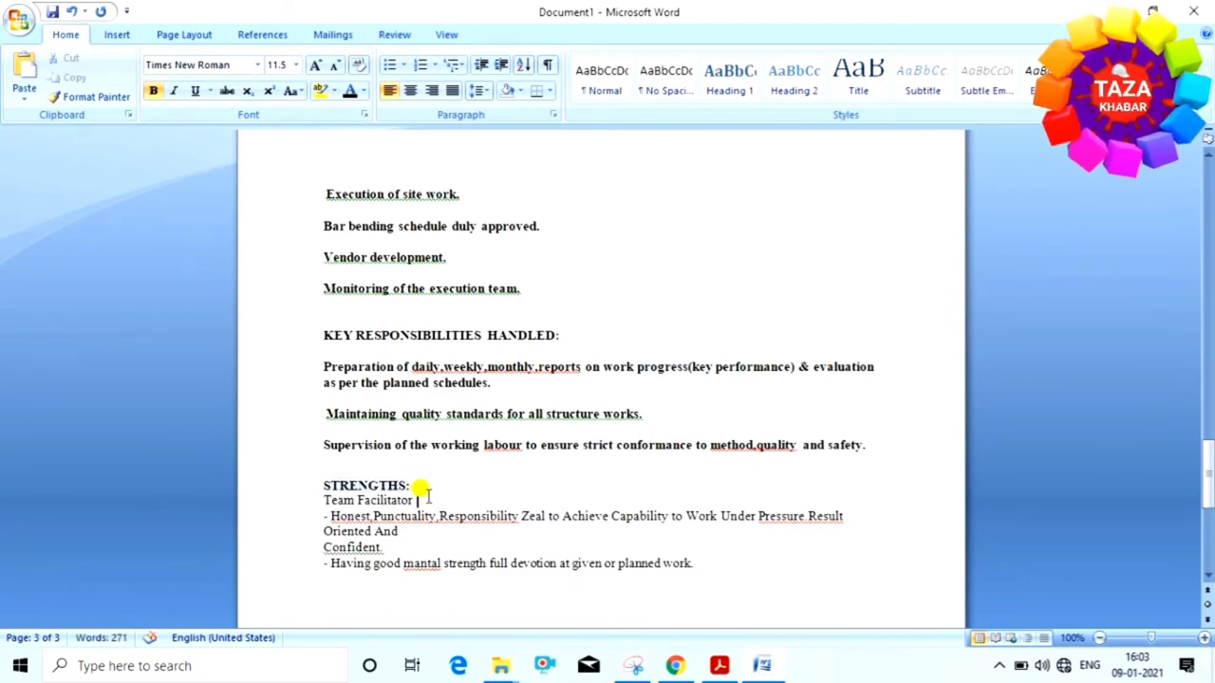
key("Return")
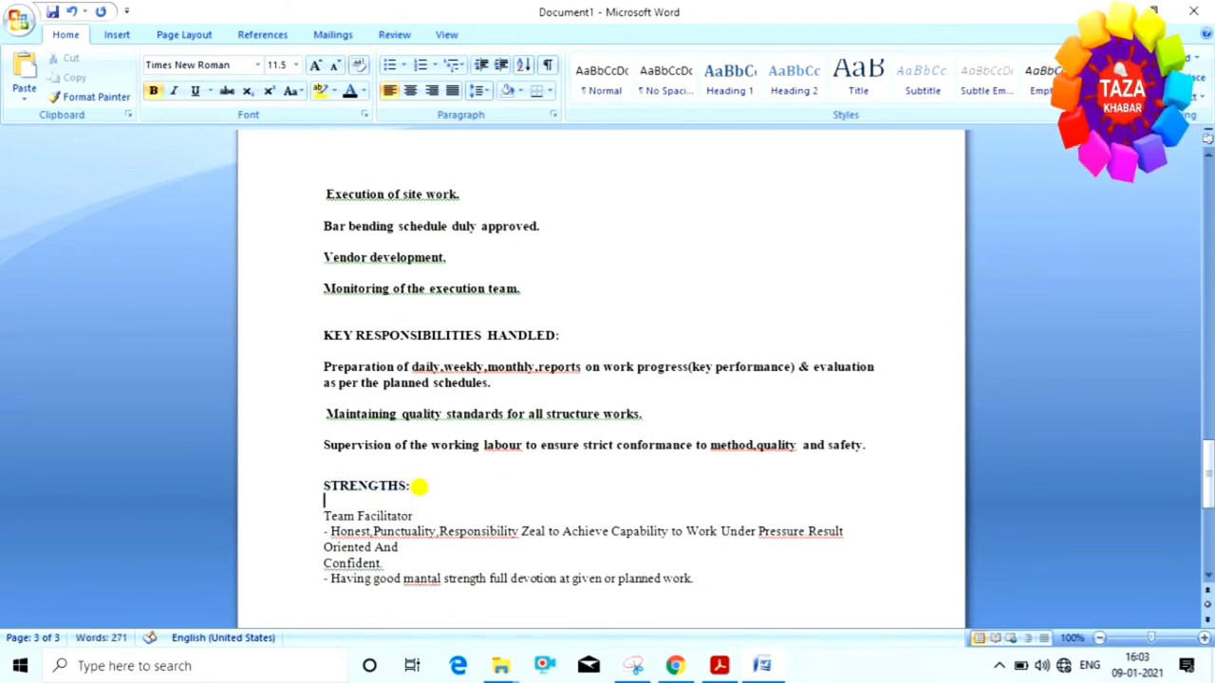
Space out the strengths points with blank lines and make them bold.
left_click(417, 515)
key("Return")
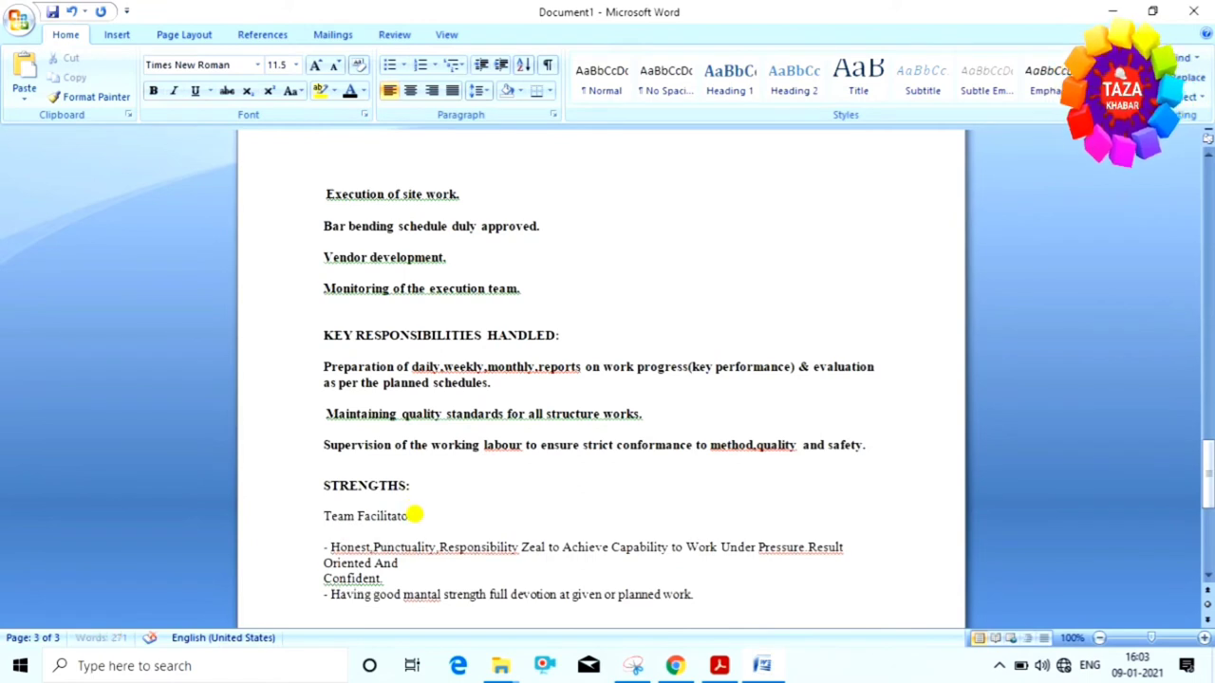
scroll(415, 514, "down", 2)
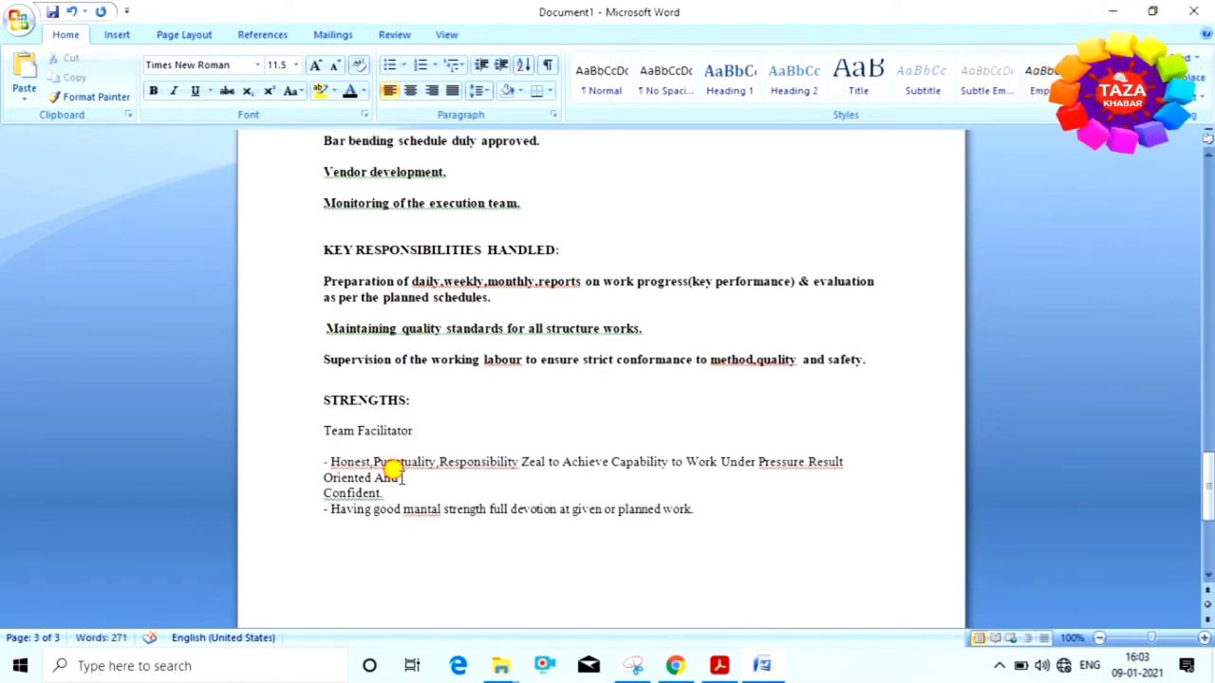
key("Return")
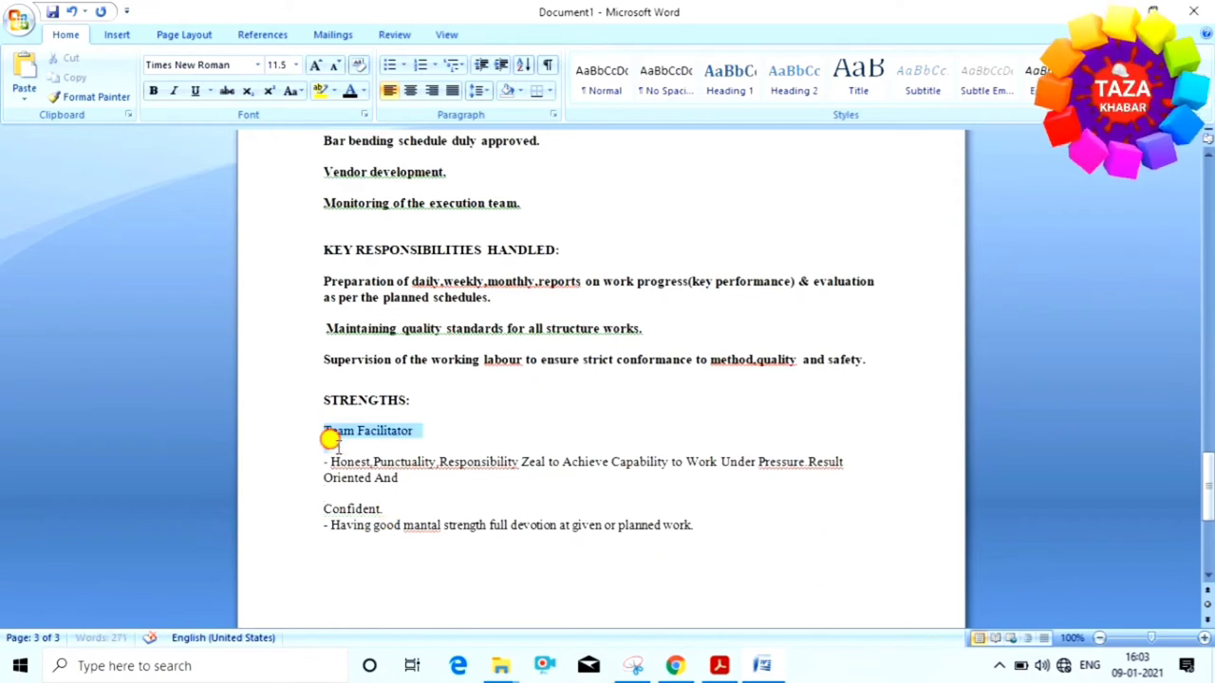
left_click_drag(322, 436, 696, 527)
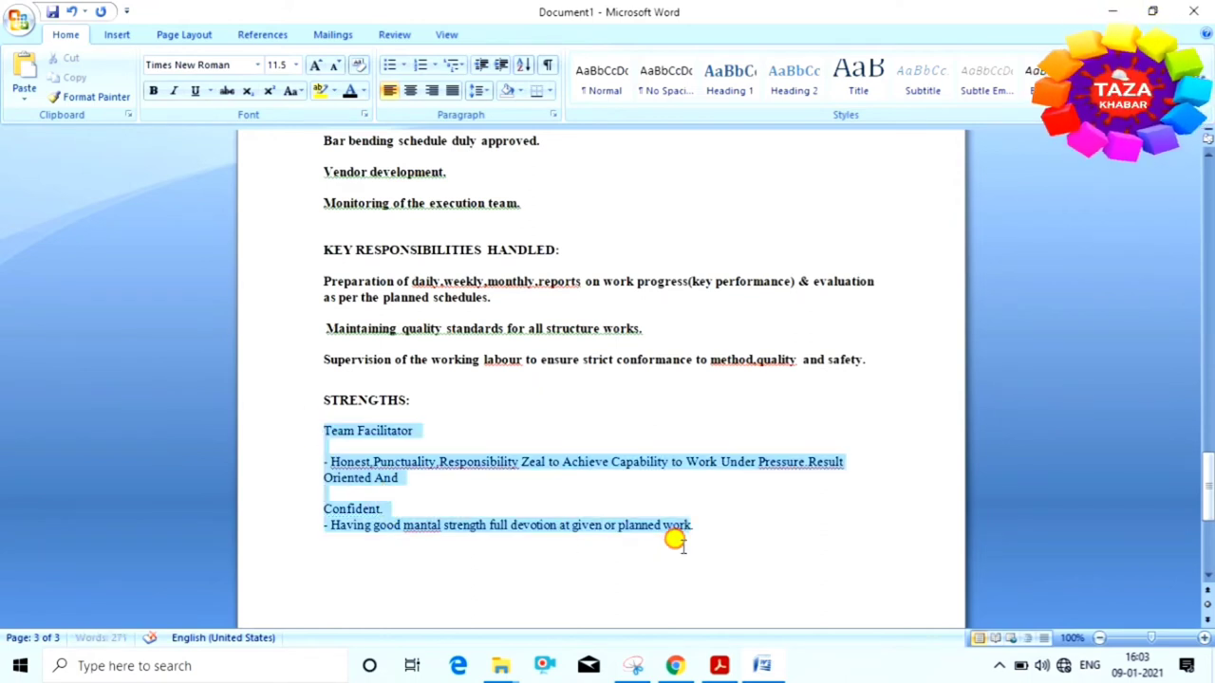
left_click(153, 91)
left_click(722, 589)
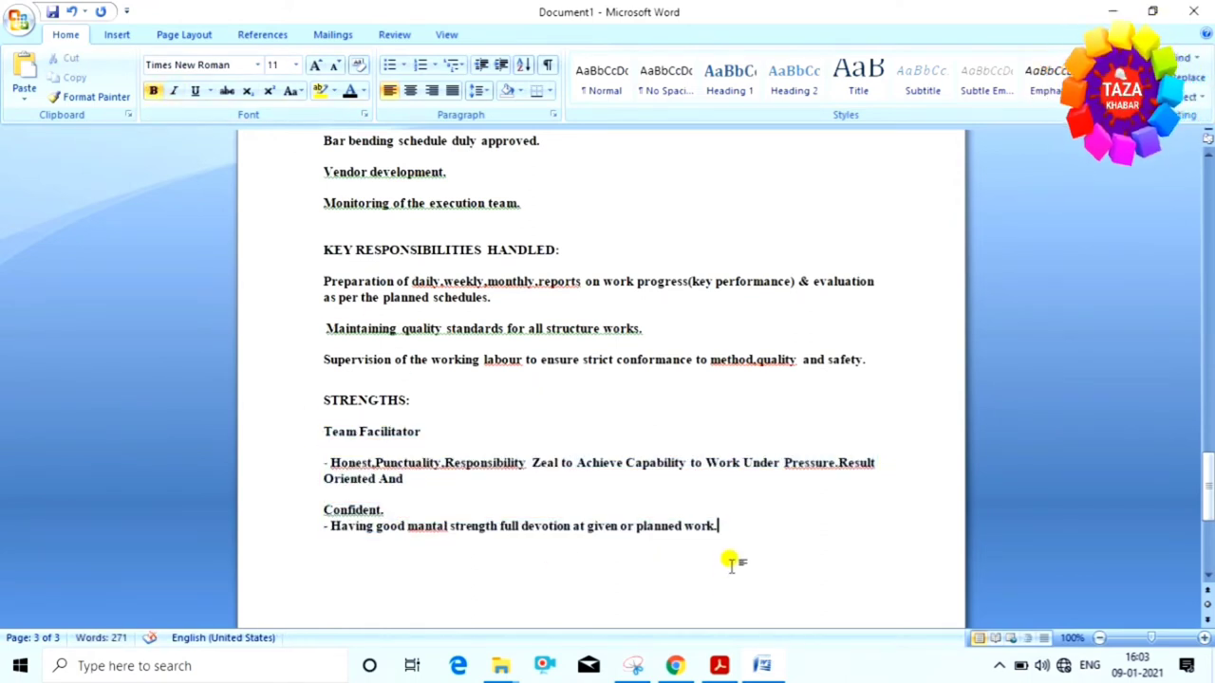
scroll(570, 522, "down", 1)
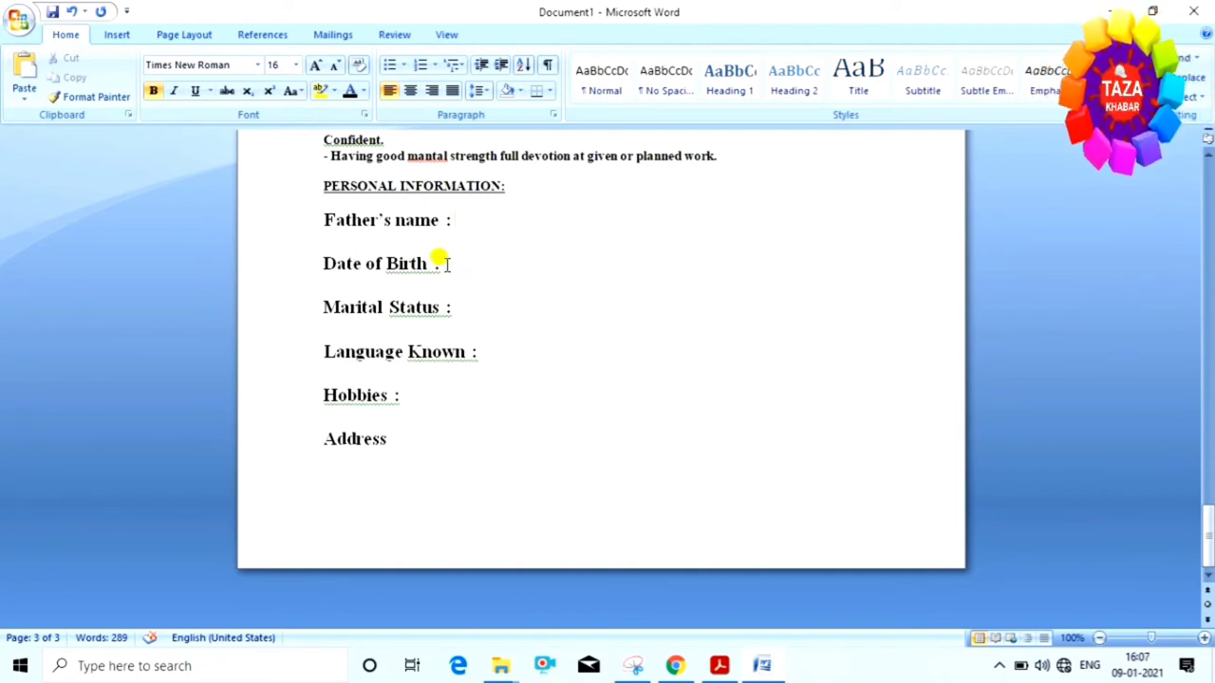
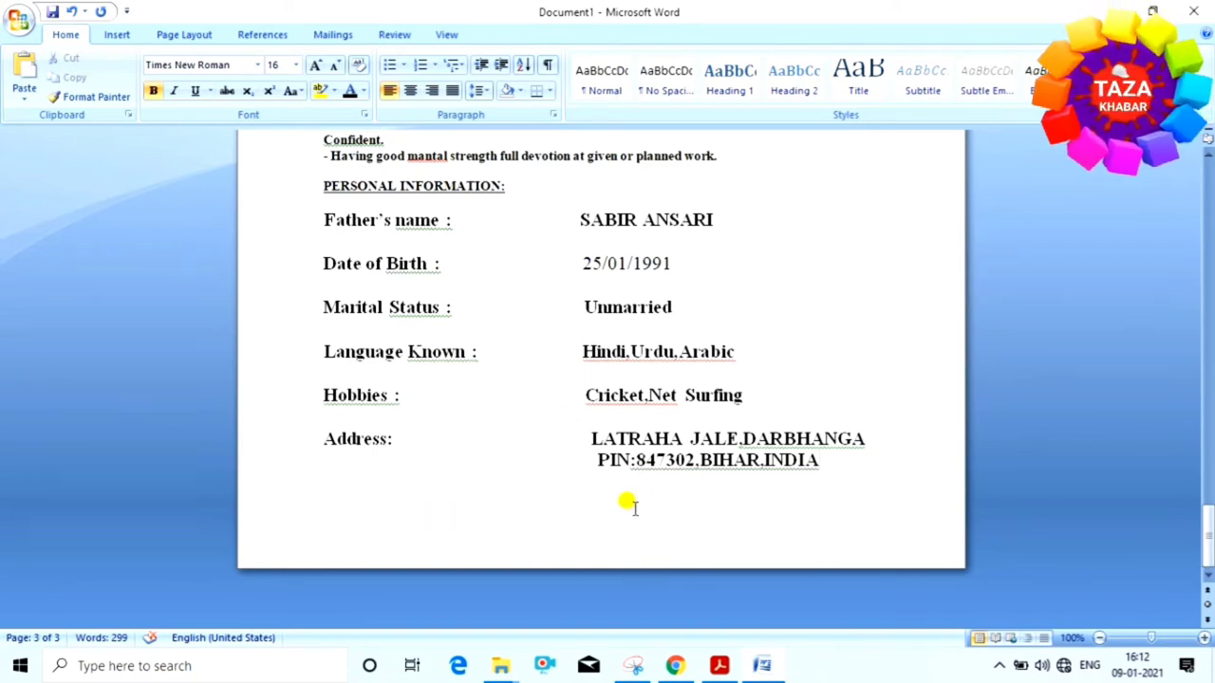
Type the last PERSONAL INFORMATION value and insert a page break to begin a fourth page.
key("ctrl+Return")
scroll(557, 532, "down", 2)
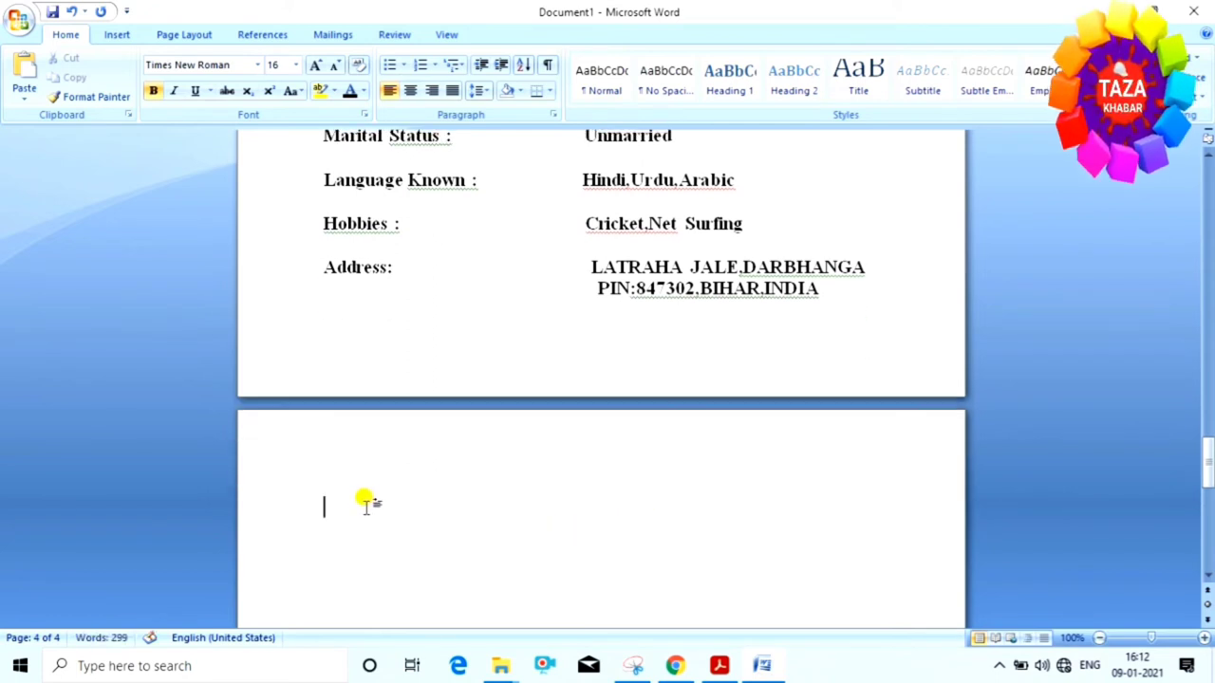
Paste the PASSPORT DETAILS block, underline its heading, and add a line after the expiry date.
type("PASSPORT DETAILS: Passport No:- Place of issue:- Date of issue: - Date of Expiry:-")
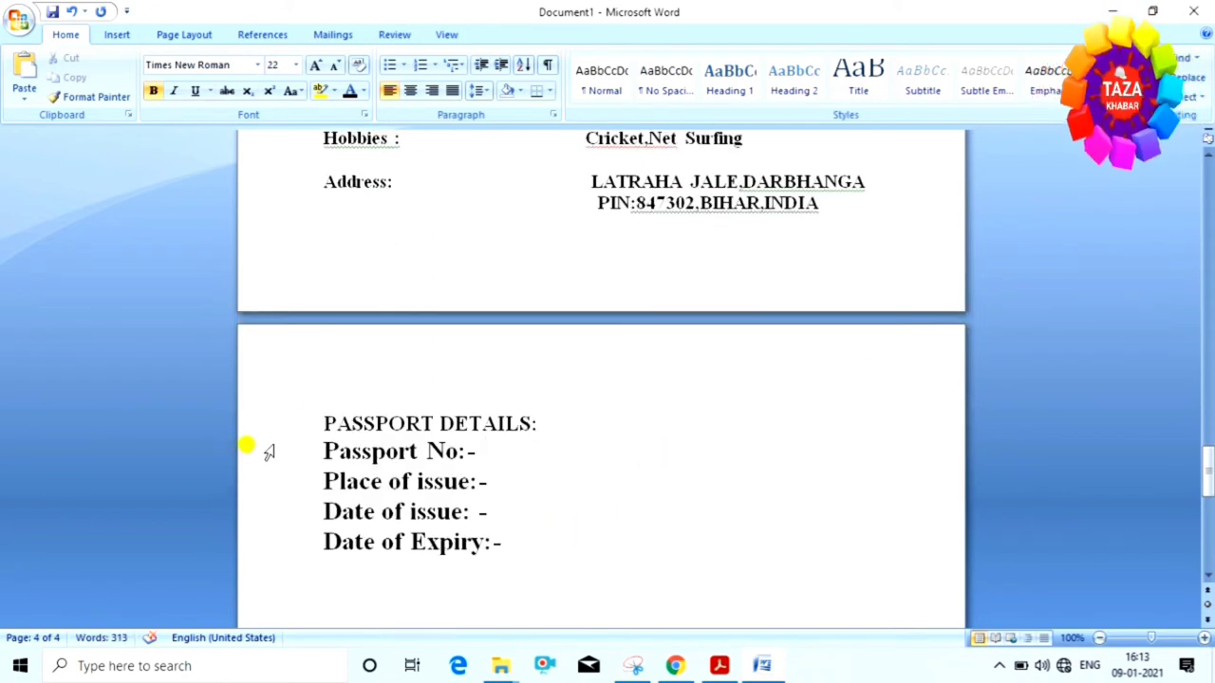
left_click_drag(326, 423, 551, 423)
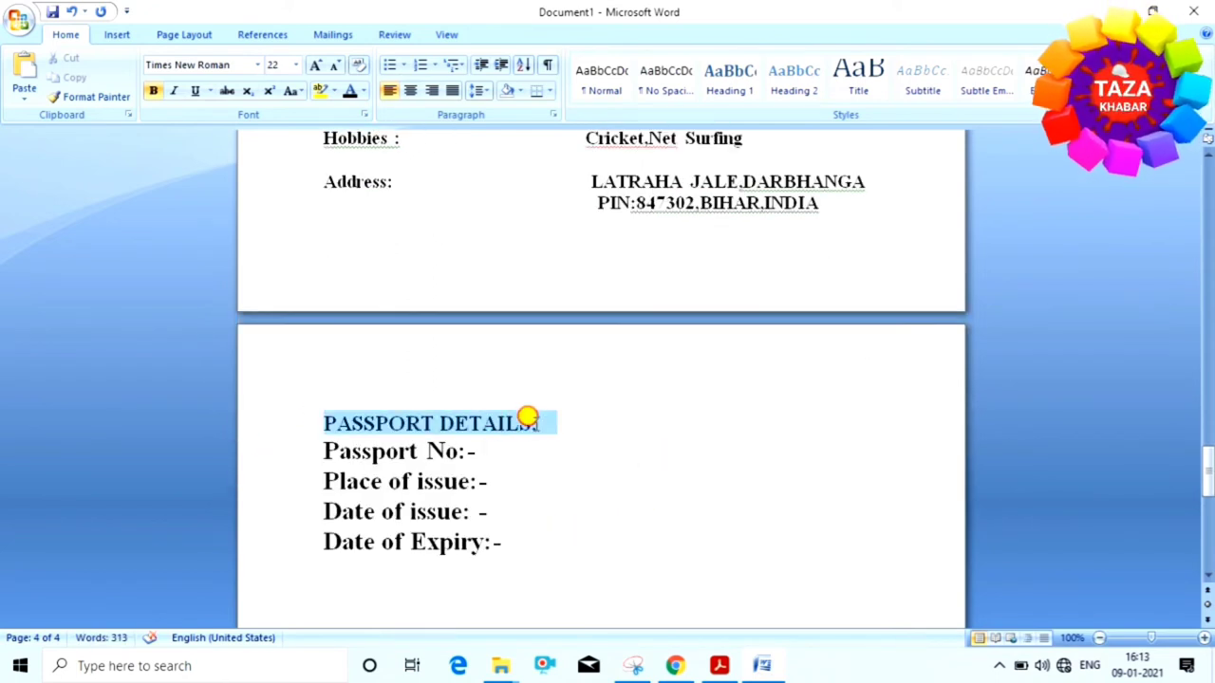
left_click(194, 92)
left_click(617, 505)
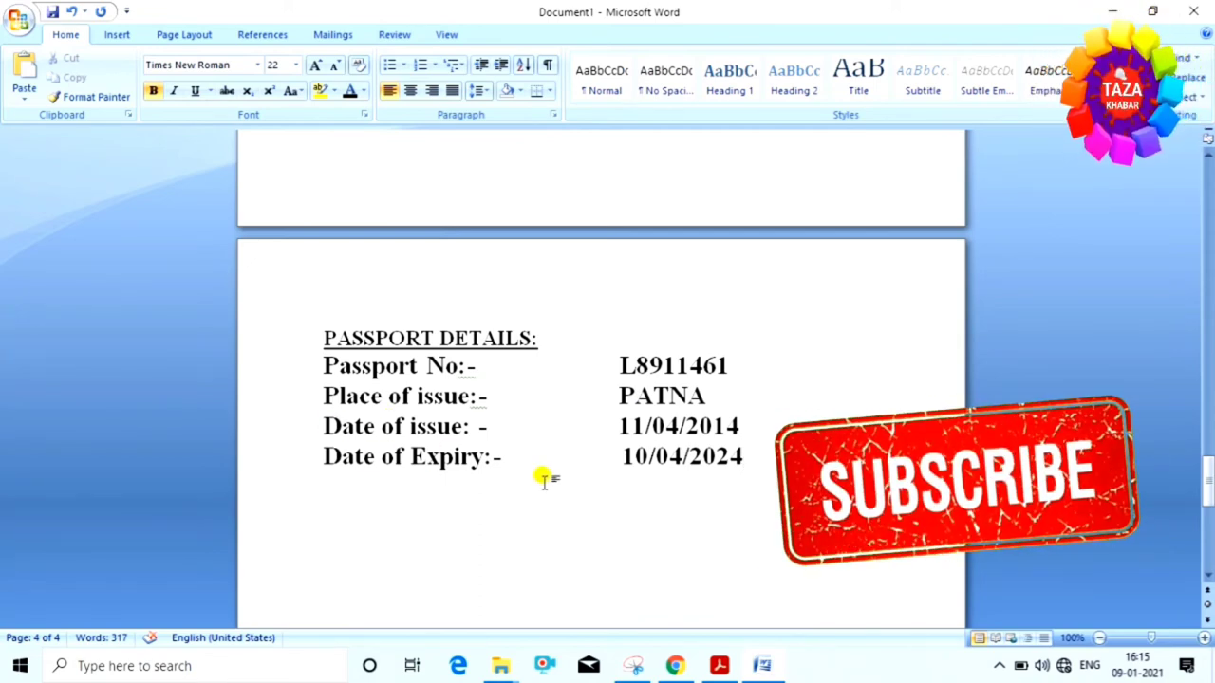
key("Return")
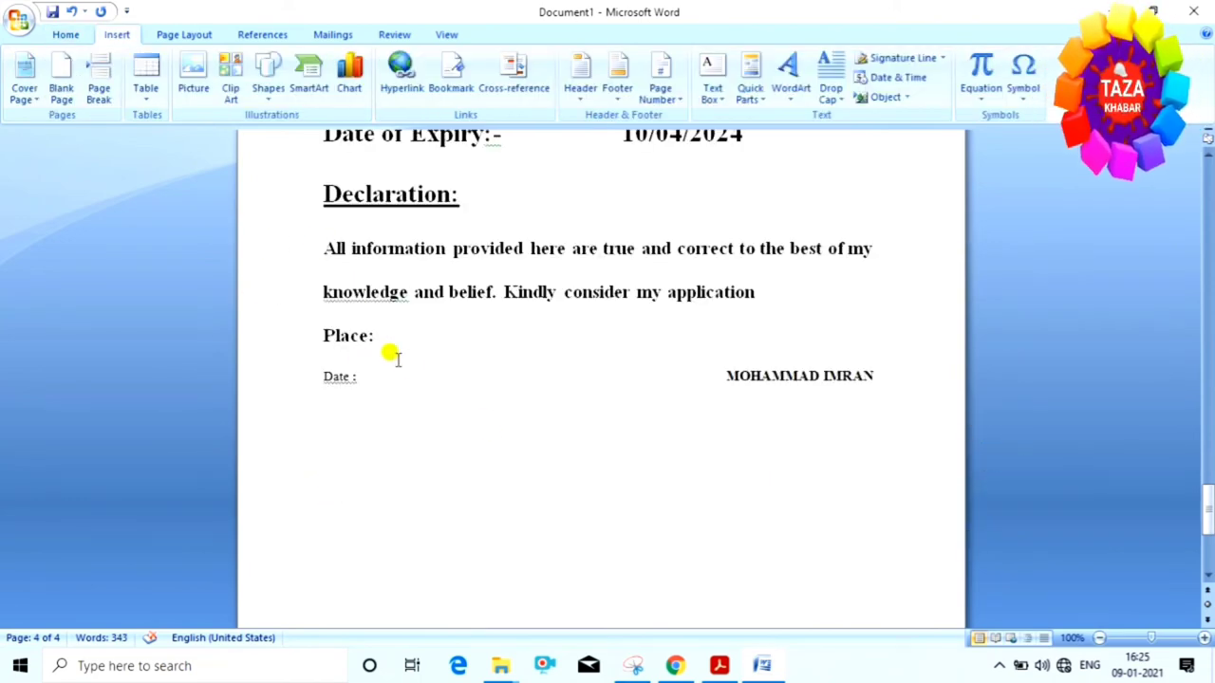
Return to the top of the CV and bring up the Insert Picture dialog.
scroll(521, 370, "up", 5)
scroll(521, 371, "up", 5)
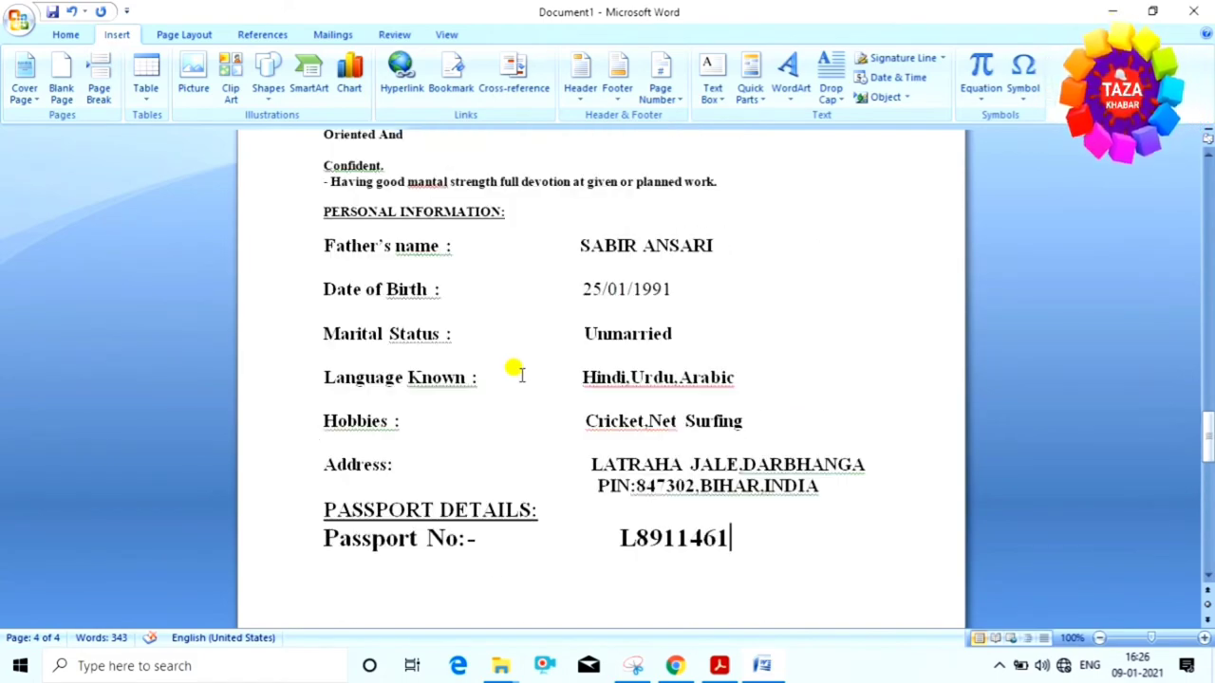
scroll(521, 370, "up", 5)
scroll(521, 370, "up", 5)
scroll(521, 372, "up", 5)
scroll(521, 372, "up", 5)
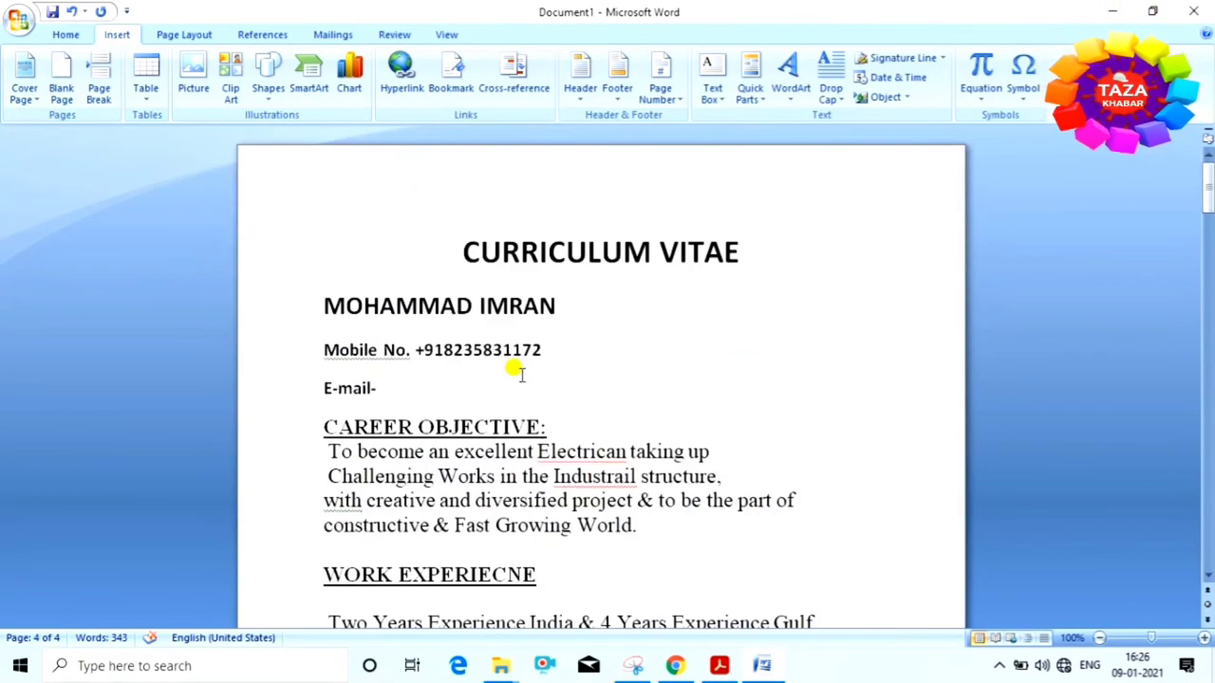
left_click(66, 36)
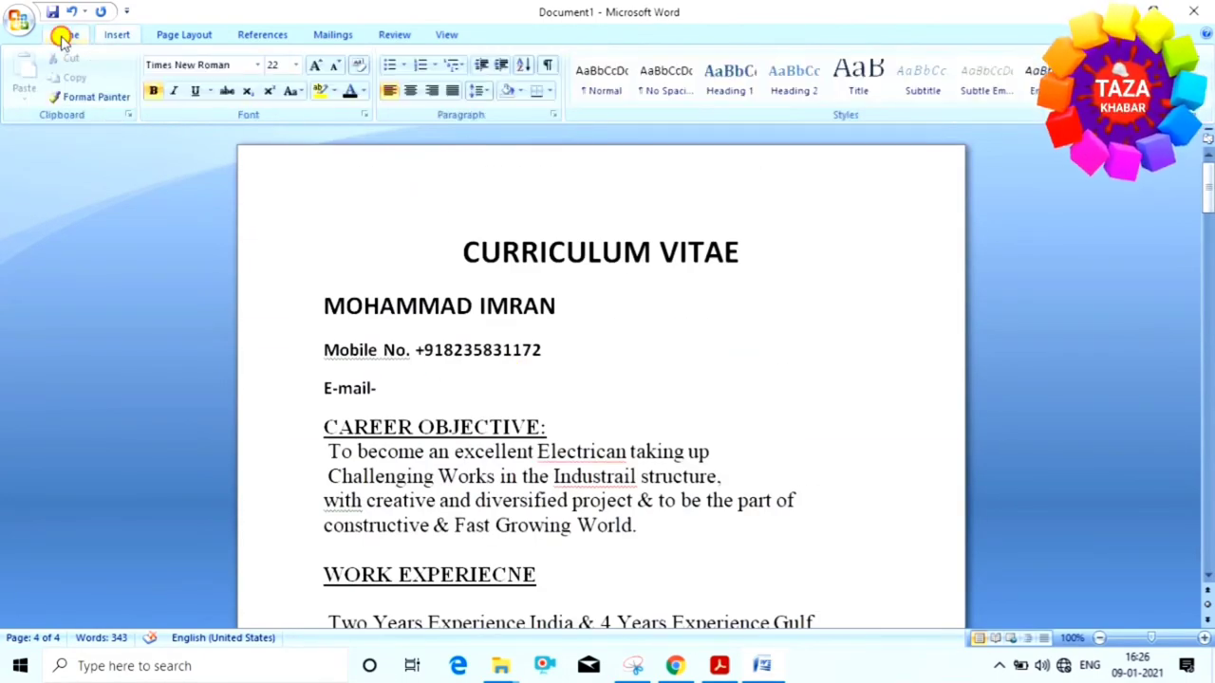
left_click(119, 38)
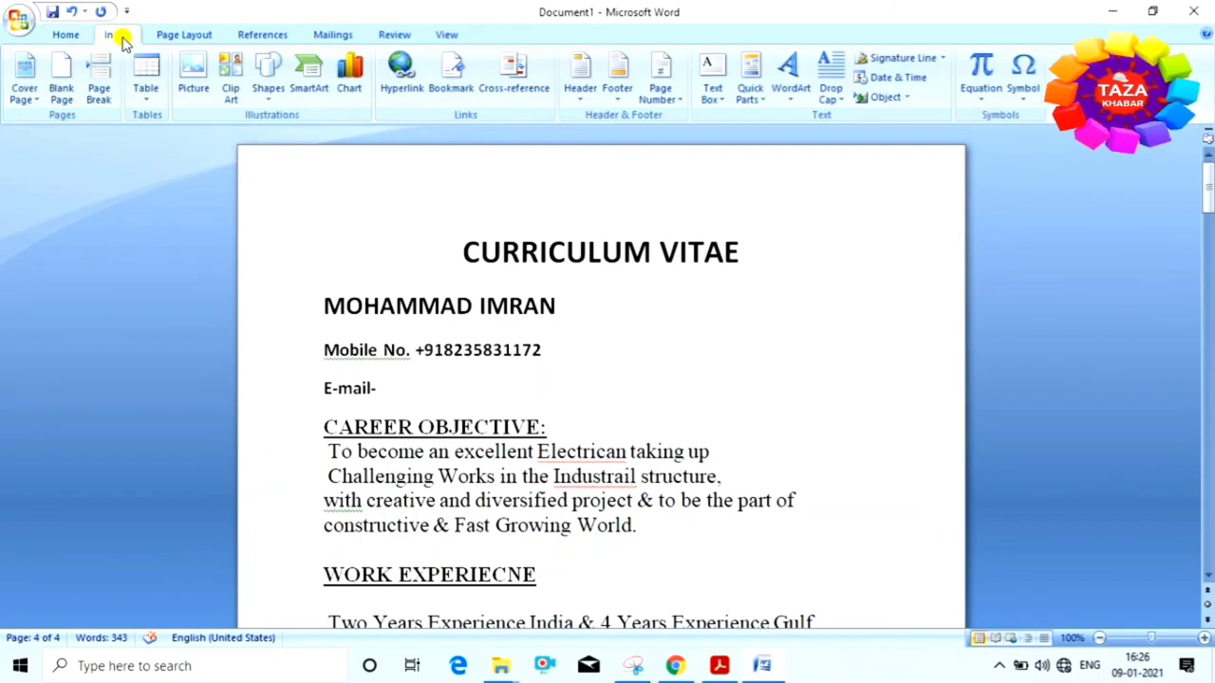
left_click(194, 87)
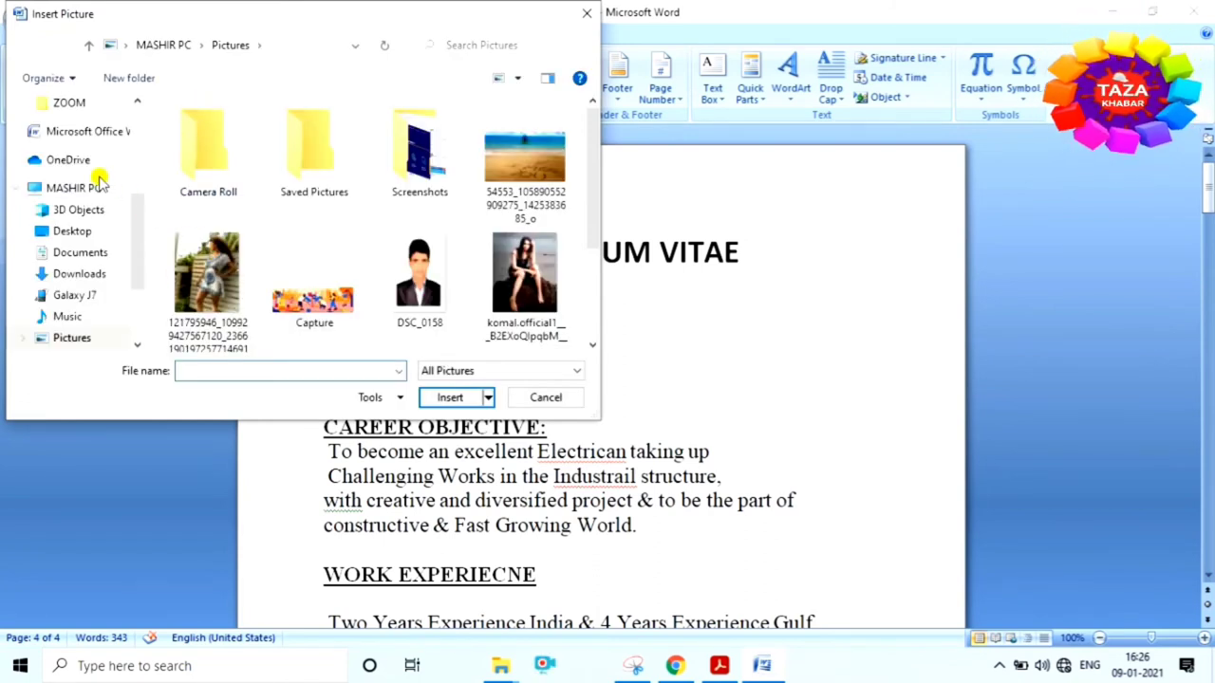
Select the photo 20210109_162234 from the Desktop folder.
scroll(98, 217, "down", 1)
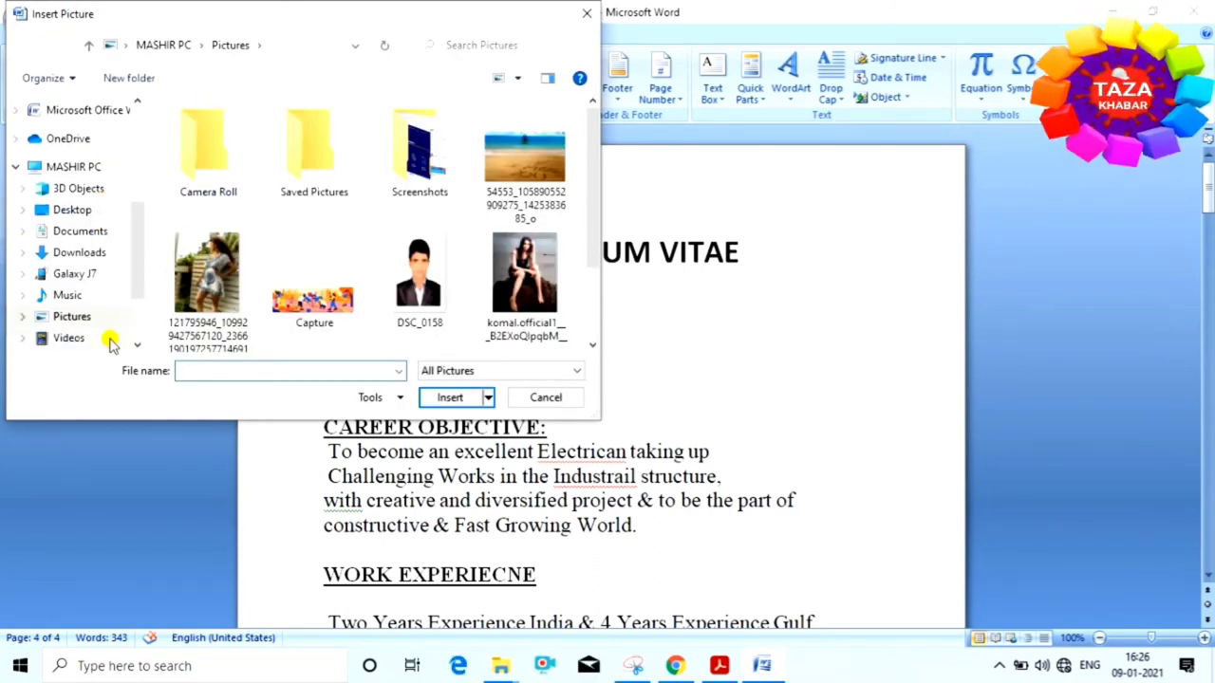
scroll(95, 285, "down", 2)
scroll(89, 237, "down", 2)
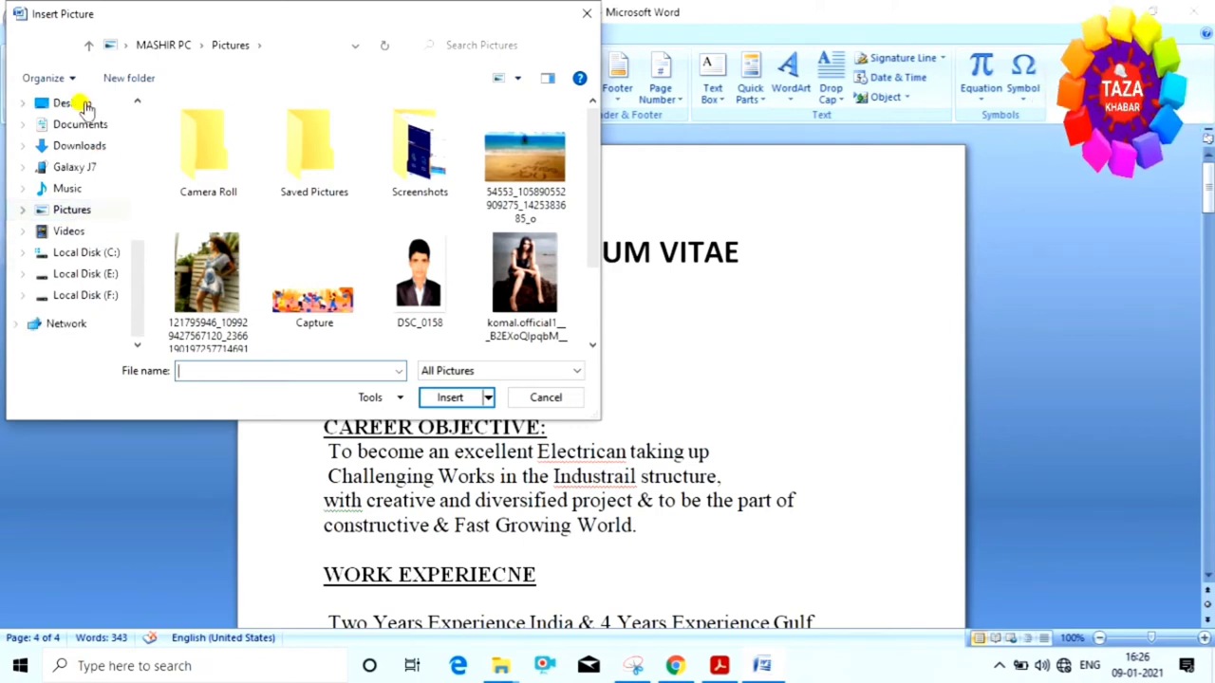
left_click(76, 103)
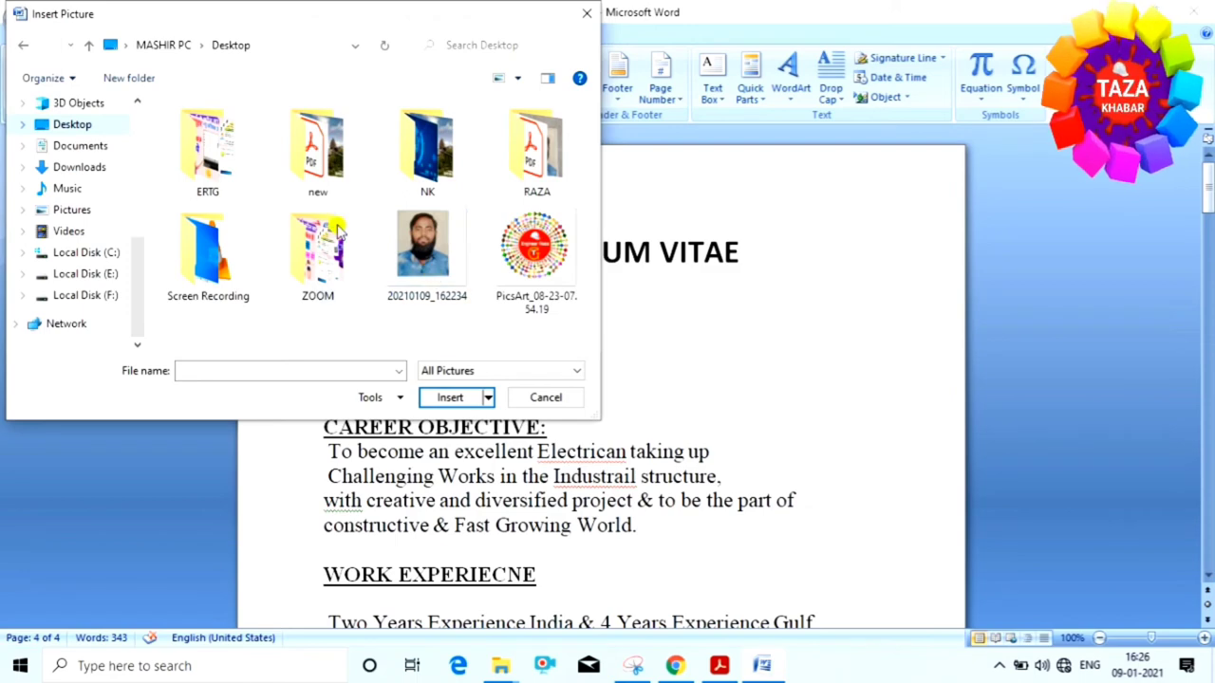
left_click(458, 283)
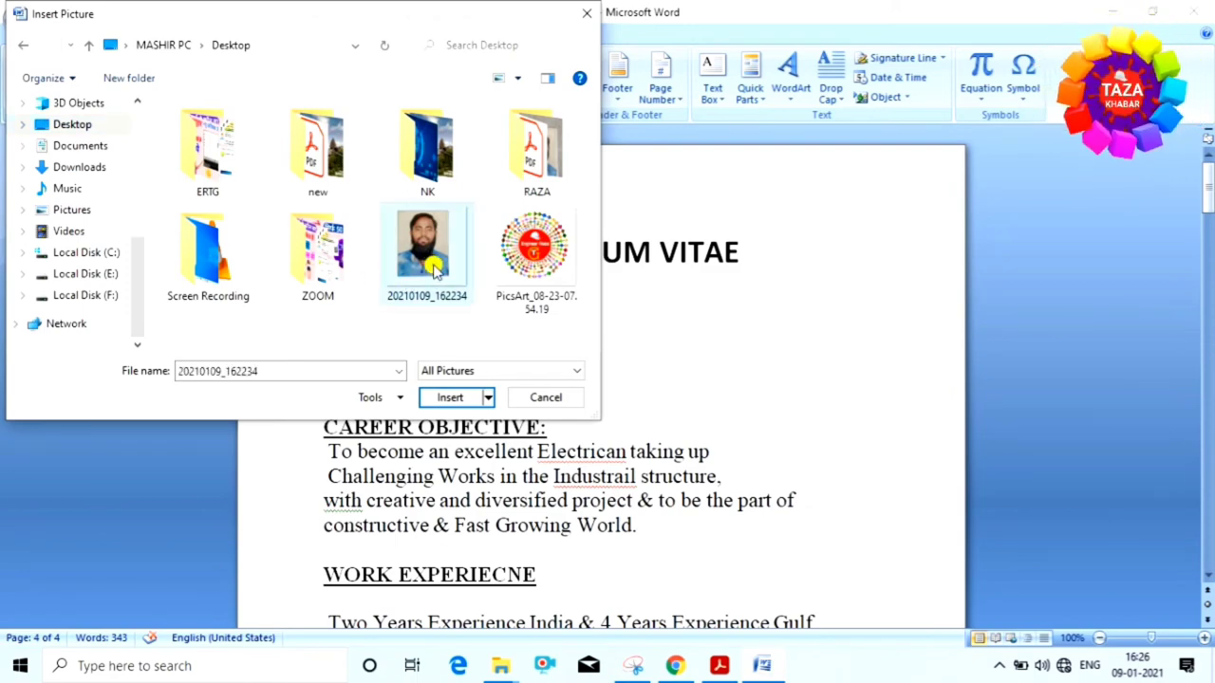
Insert the chosen photo and shrink it to a small size.
left_click(455, 400)
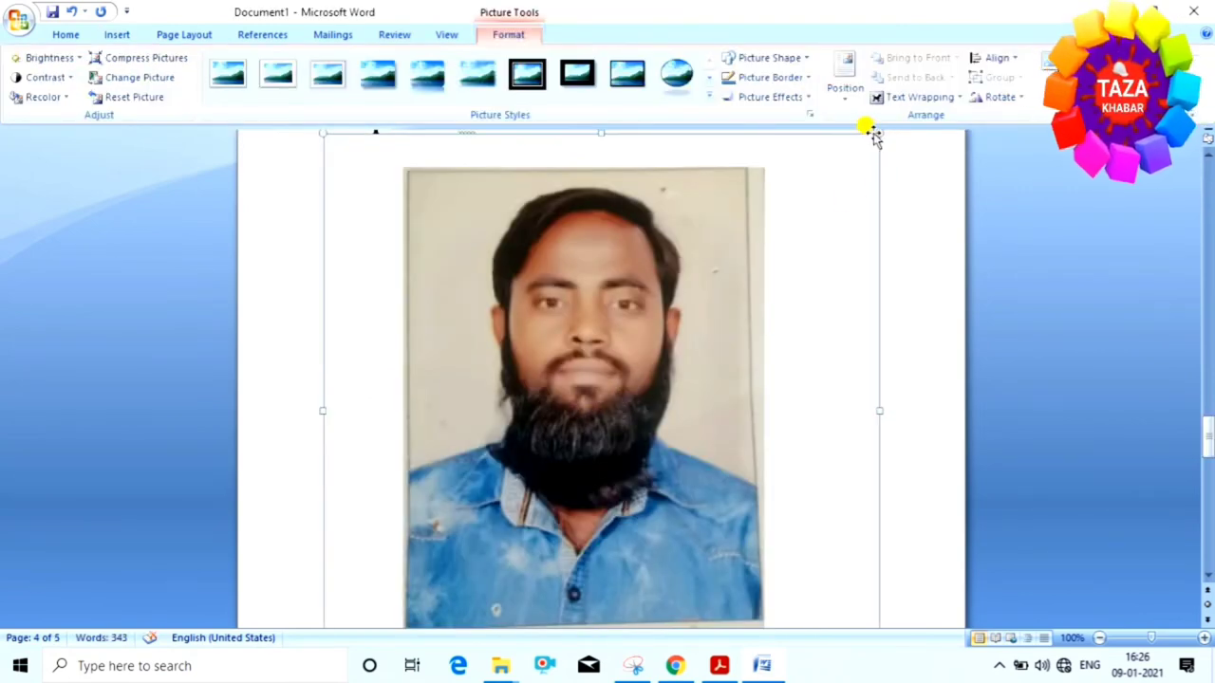
left_click_drag(873, 134, 528, 475)
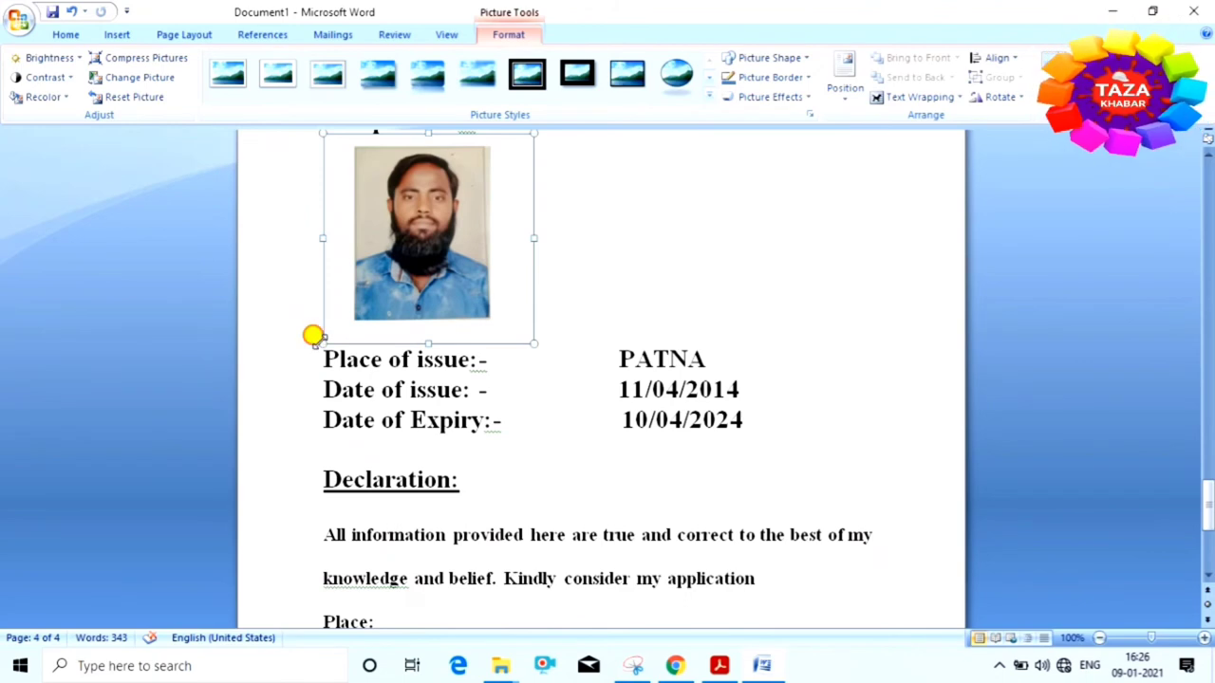
mouse_move(323, 340)
left_mouse_down()
mouse_move(459, 240)
mouse_move(443, 258)
mouse_move(434, 250)
left_mouse_up()
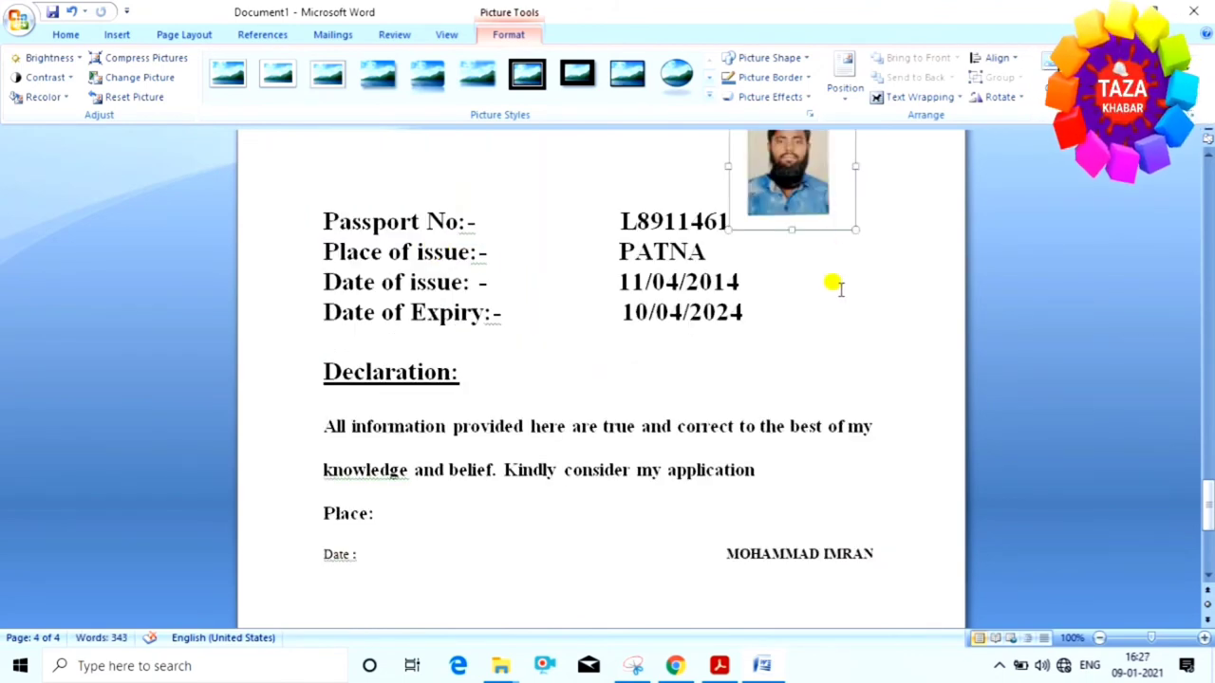
Rotate the photo slightly and move it to the page's top right beside the heading.
scroll(833, 282, "up", 3)
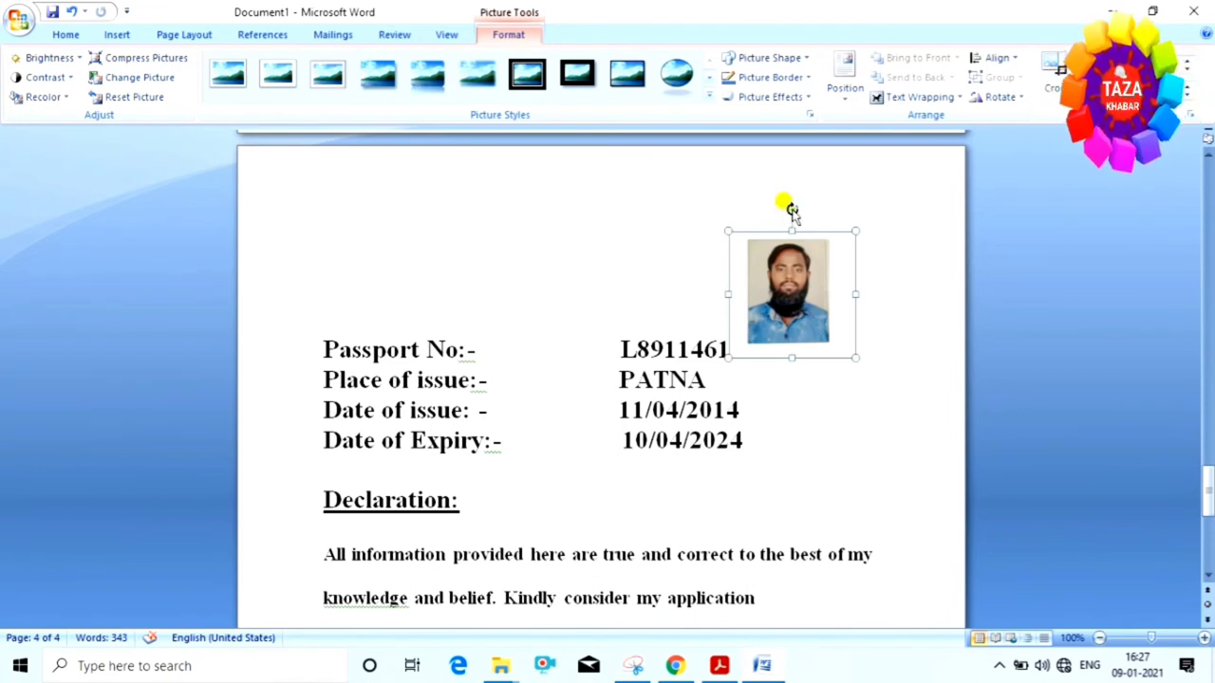
mouse_move(791, 209)
left_mouse_down()
mouse_move(840, 185)
mouse_move(813, 251)
mouse_move(788, 236)
left_mouse_up()
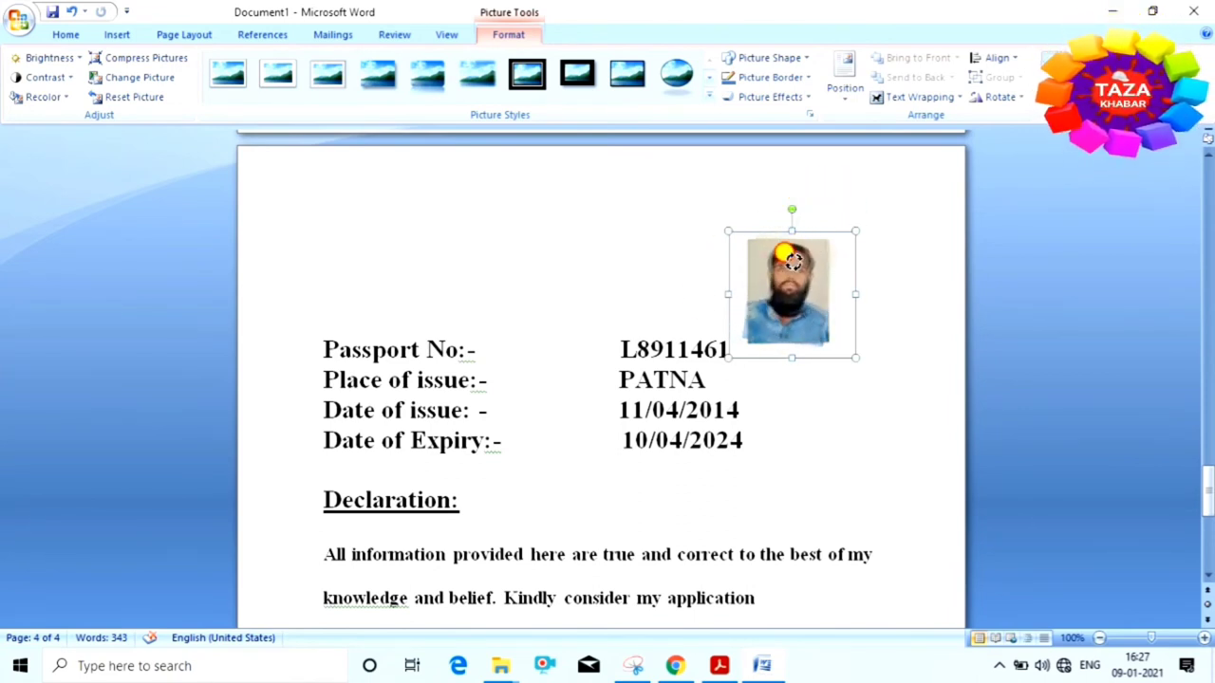
left_click(857, 436)
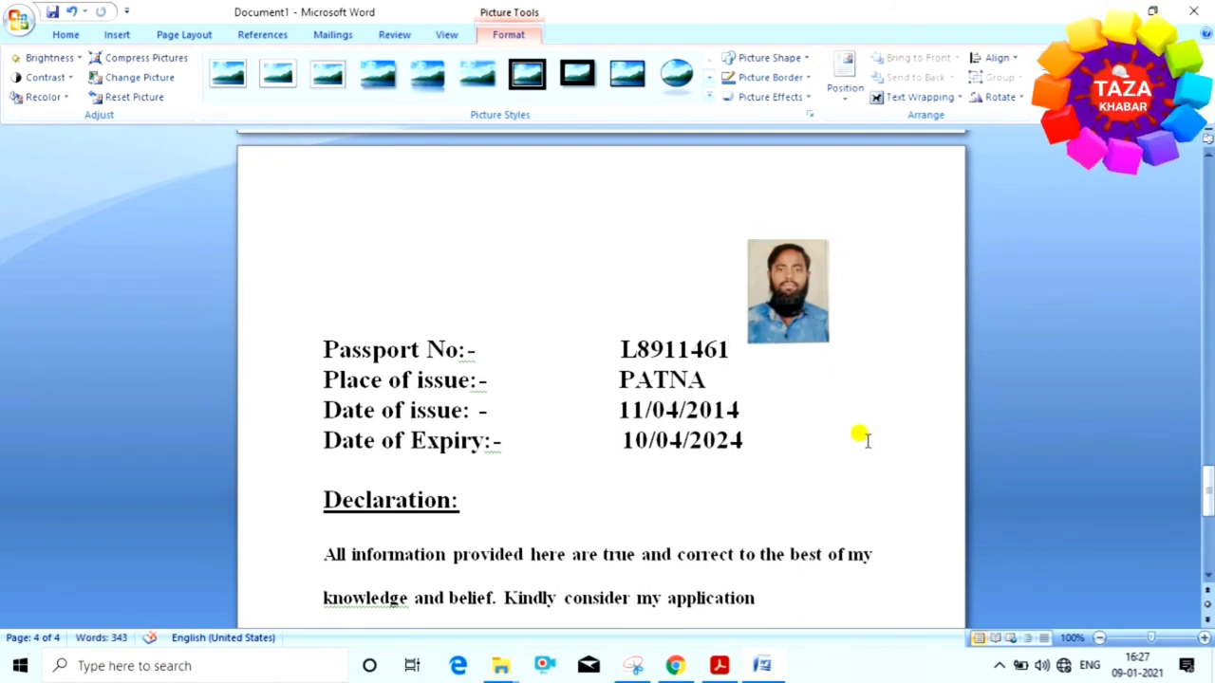
left_click(793, 312)
mouse_move(800, 321)
left_mouse_down()
mouse_move(906, 213)
mouse_move(882, 200)
left_mouse_up()
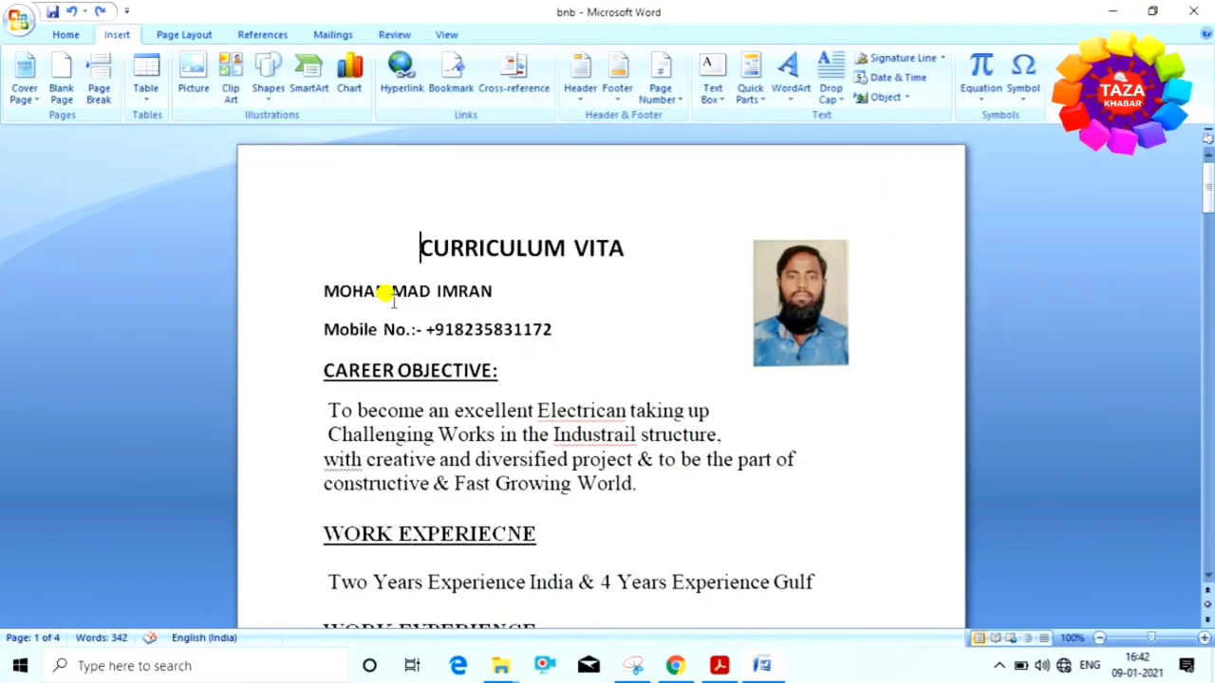
Change the page size to A4 (21 x 29.7 cm) under Page Layout > Size.
scroll(394, 313, "down", 2)
scroll(774, 327, "down", 1)
scroll(778, 379, "up", 1)
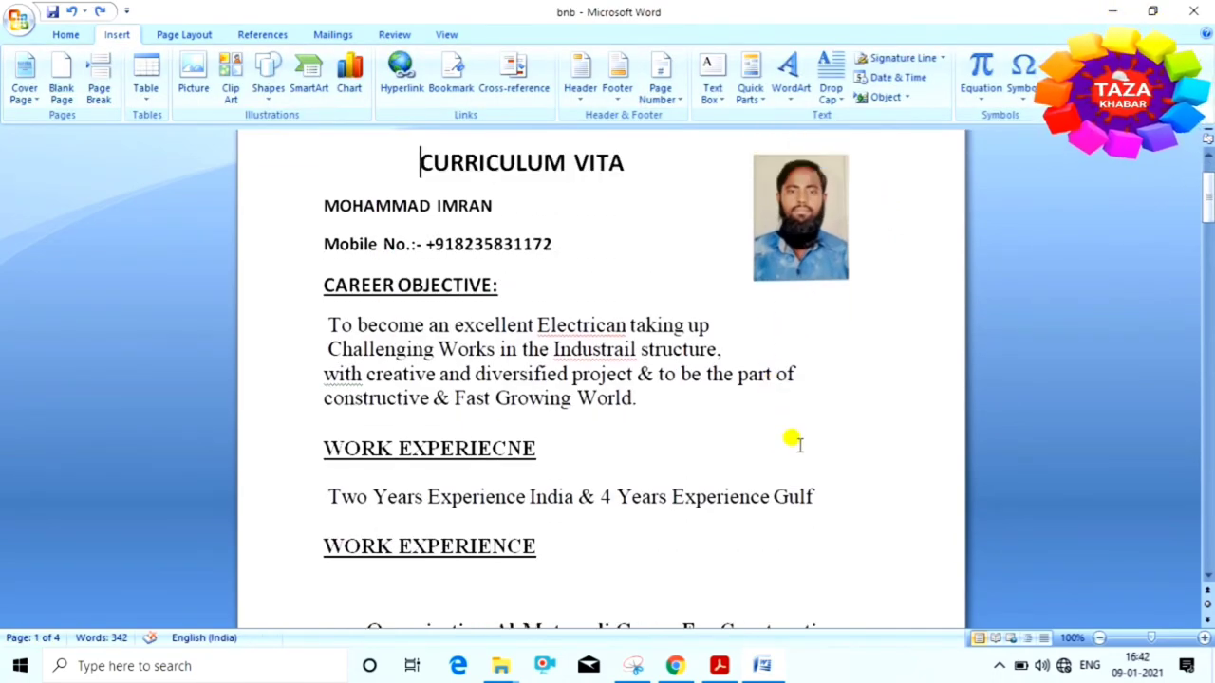
scroll(772, 434, "down", 2)
scroll(732, 439, "down", 7)
scroll(718, 466, "down", 5)
scroll(720, 478, "up", 6)
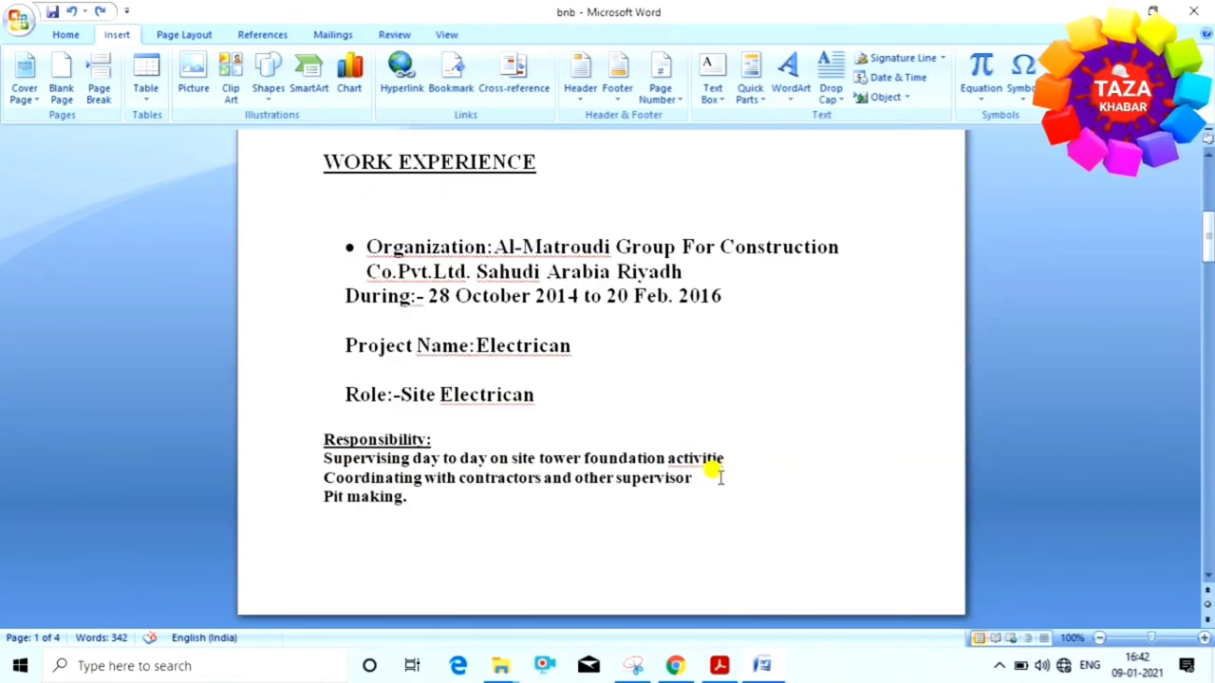
scroll(643, 414, "up", 6)
scroll(642, 414, "up", 4)
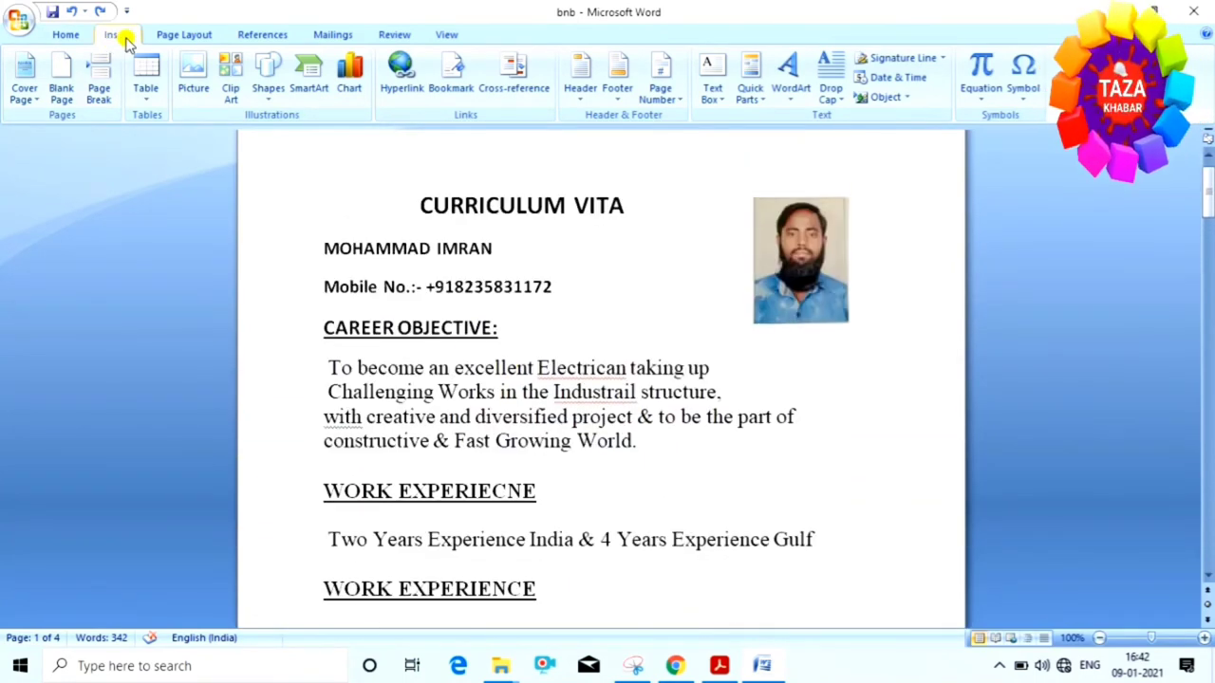
left_click(182, 35)
left_click(234, 93)
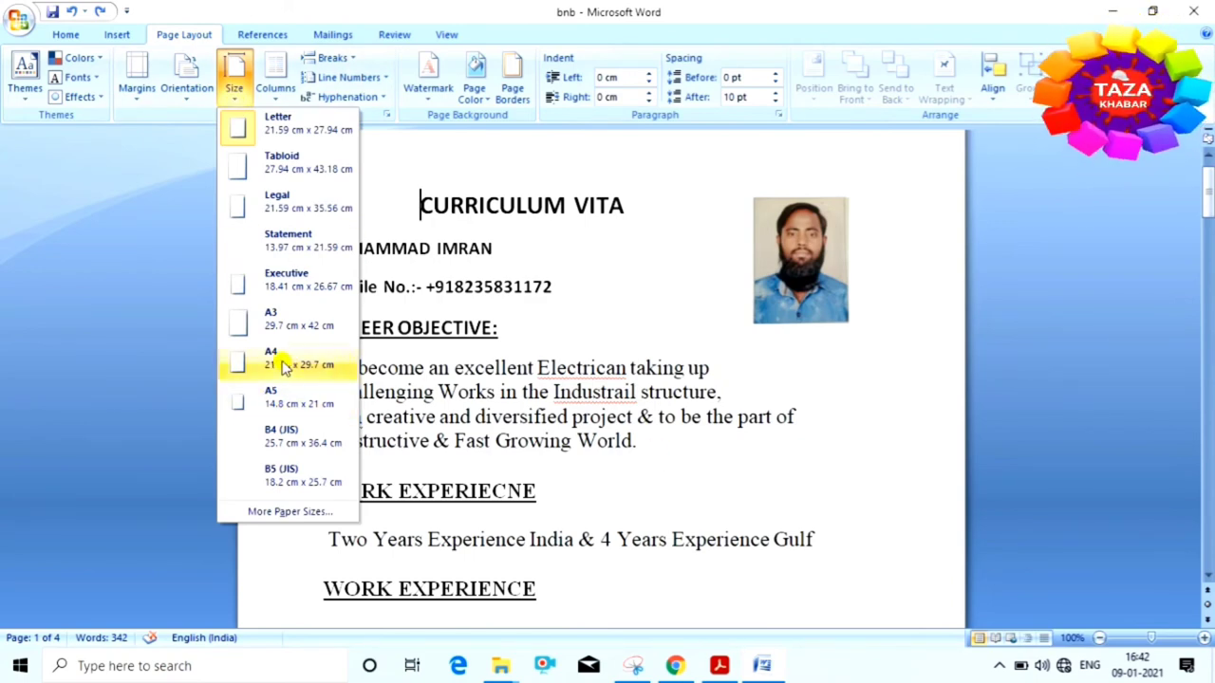
left_click(284, 368)
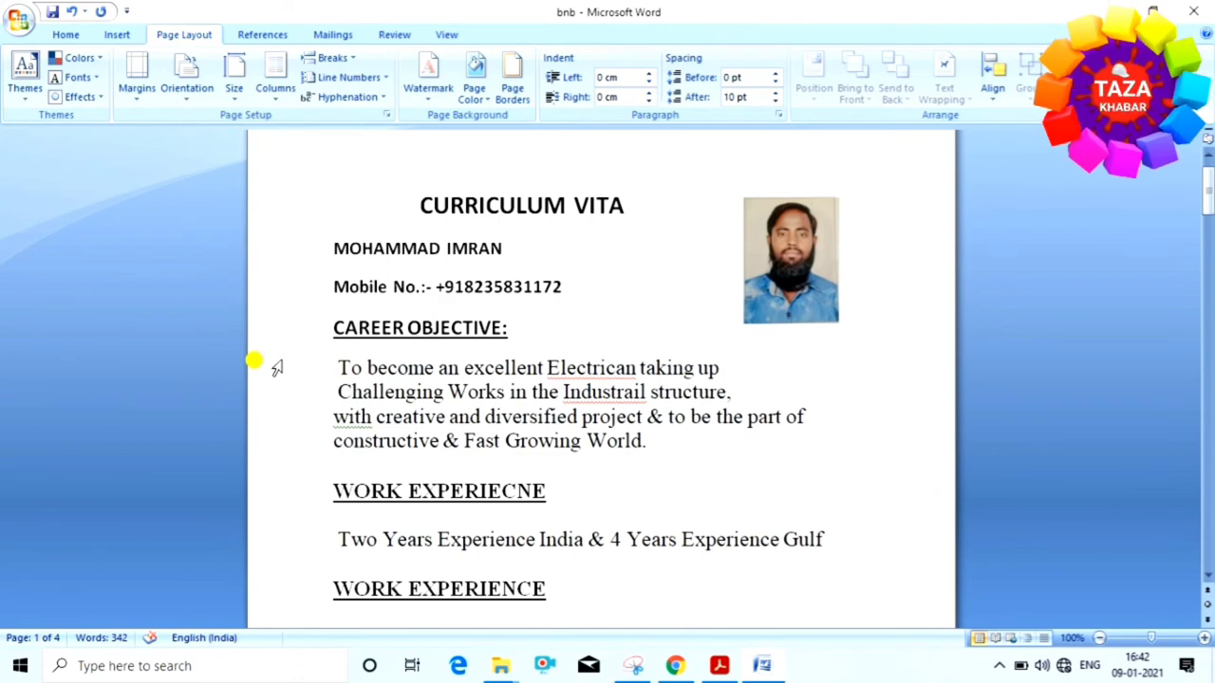
Save a copy of the CV on the Desktop under the new name jhgh.
left_click(19, 21)
mouse_move(59, 177)
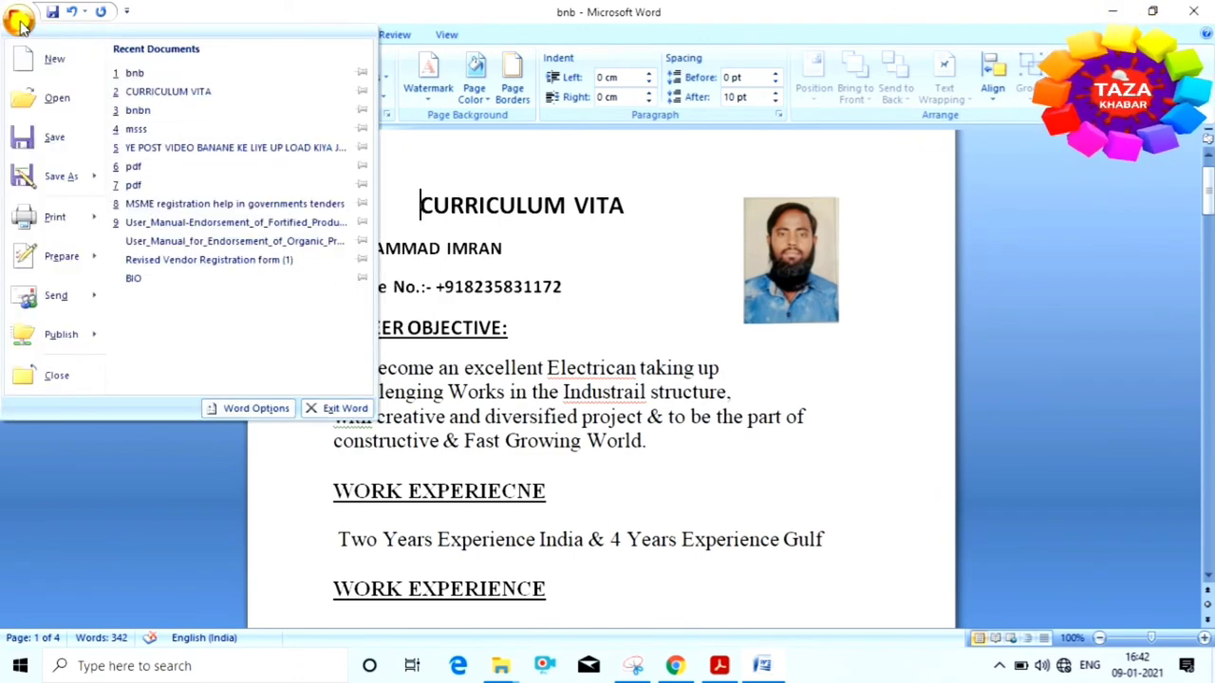
left_click(67, 180)
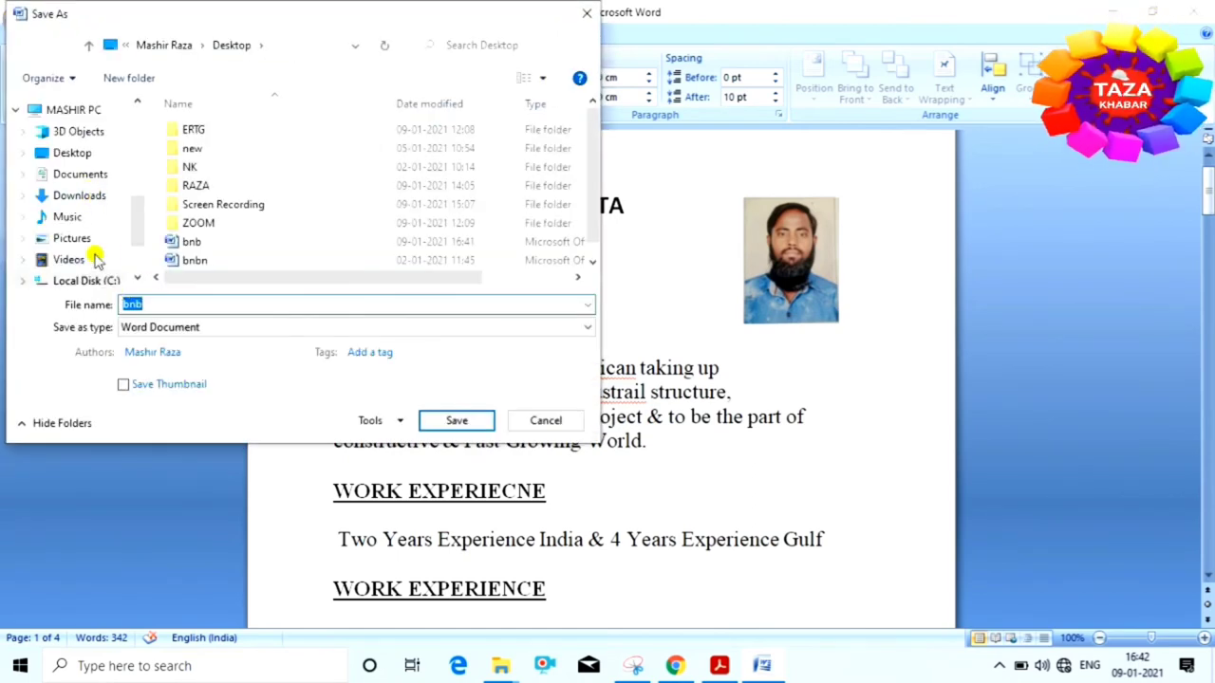
left_click(84, 154)
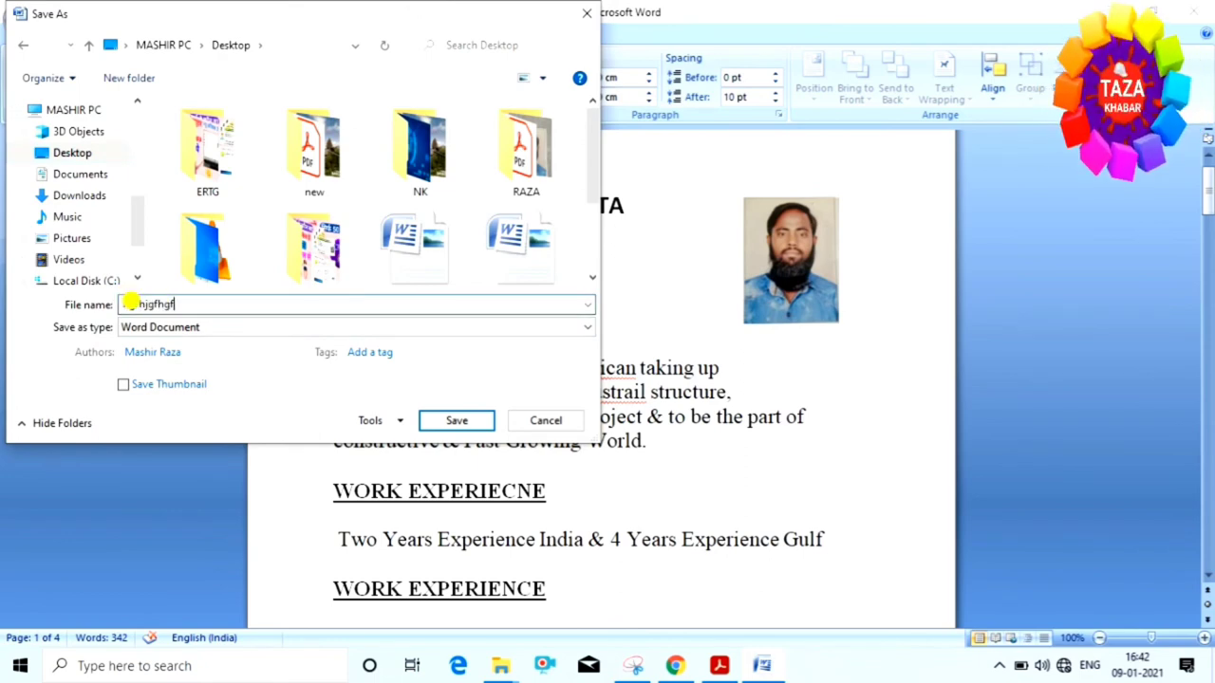
left_click(457, 420)
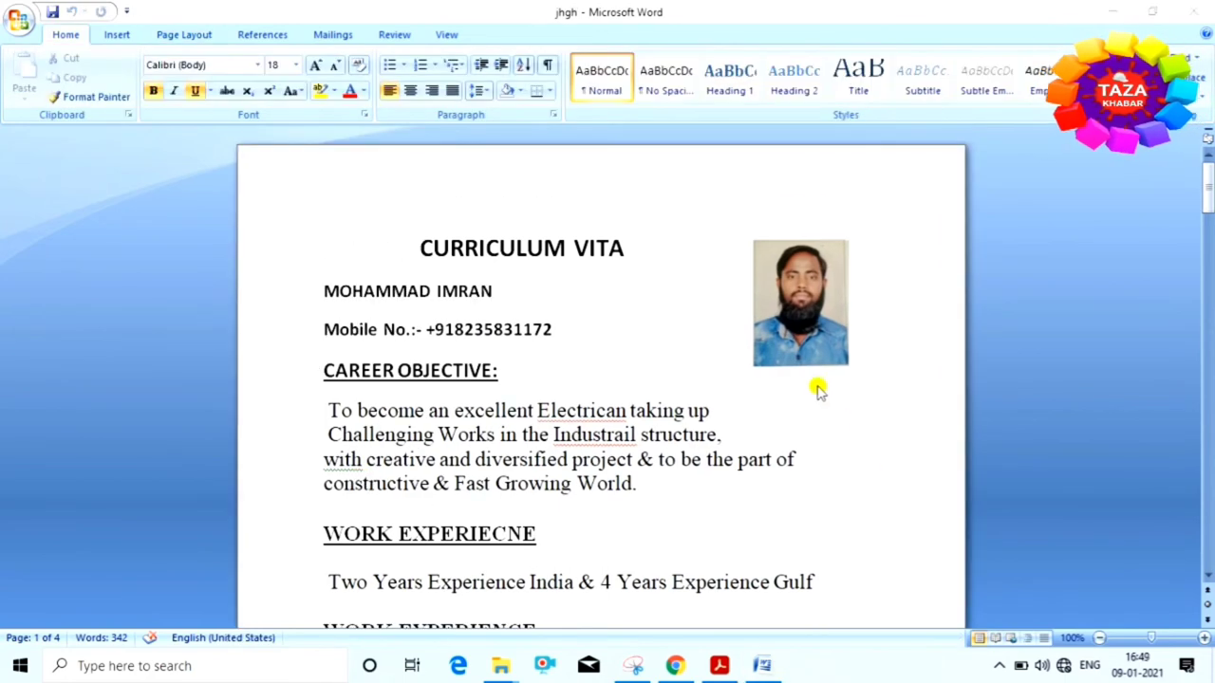
Select the photo and bring up the Picture Tools Format options.
scroll(659, 464, "down", 2)
scroll(665, 475, "down", 5)
scroll(671, 483, "up", 5)
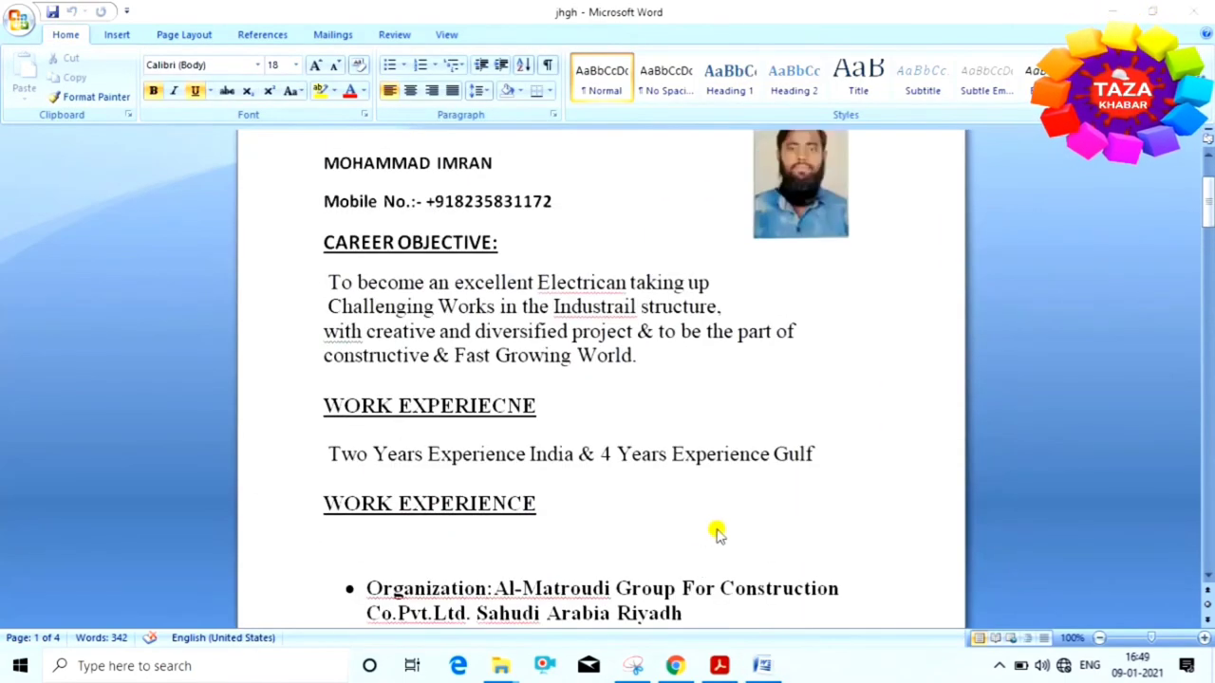
scroll(715, 527, "up", 2)
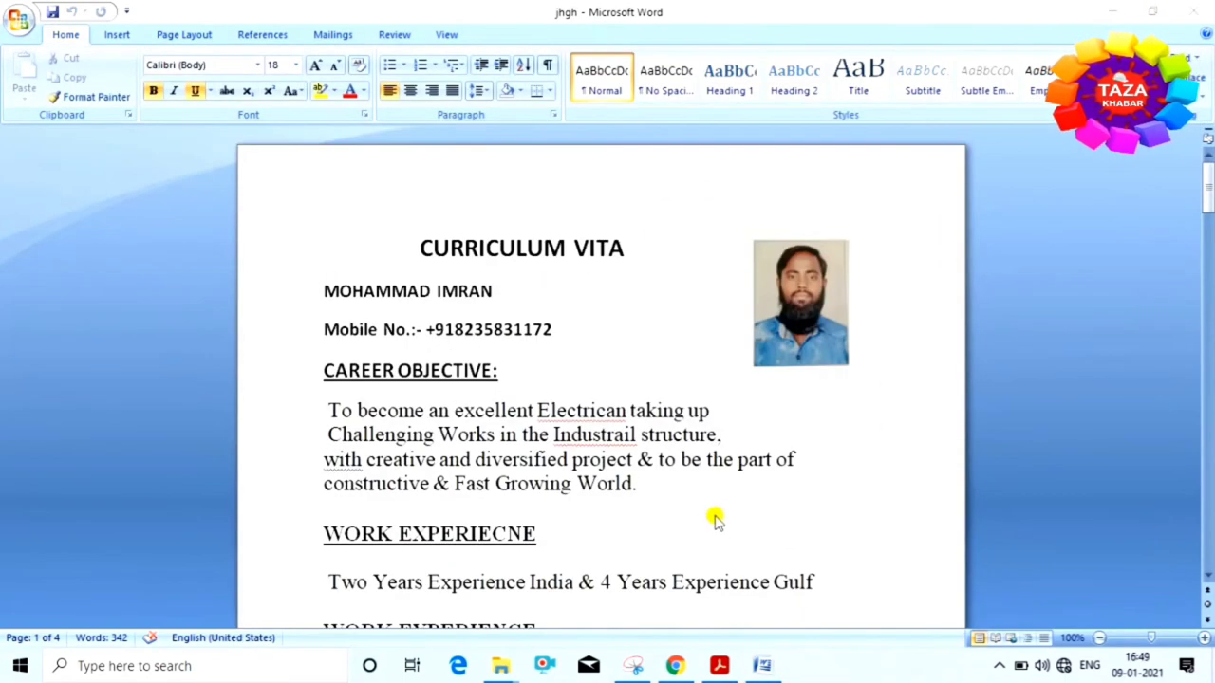
left_click(798, 321)
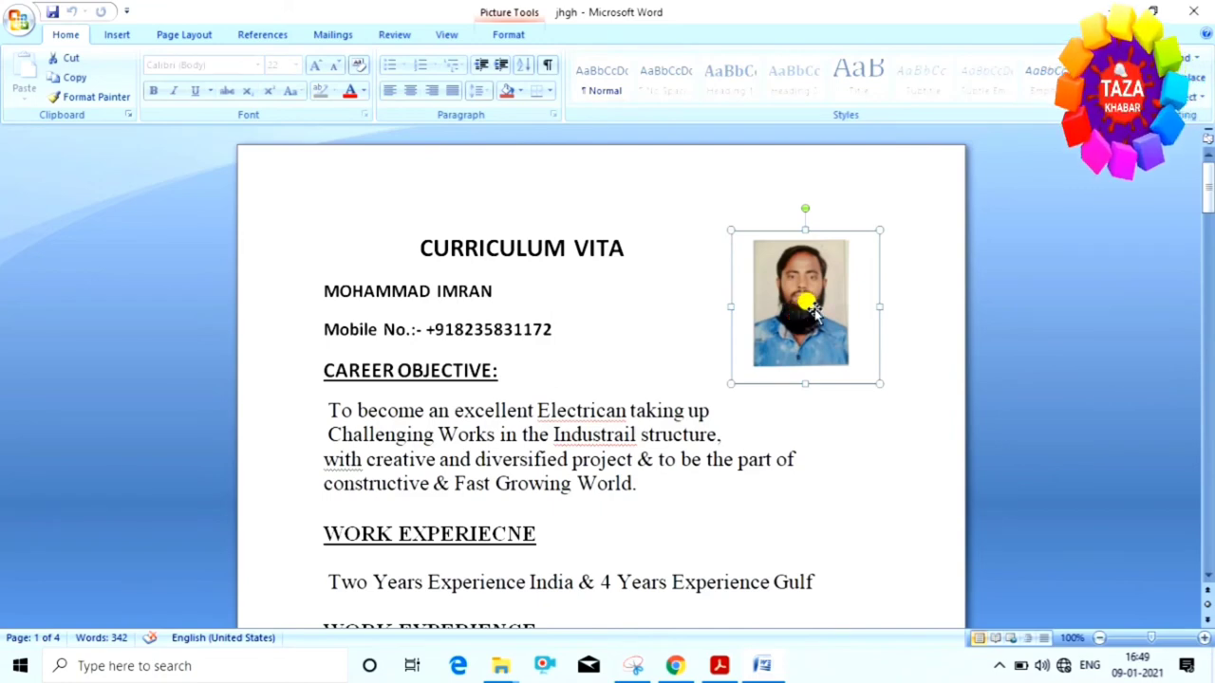
left_click(395, 38)
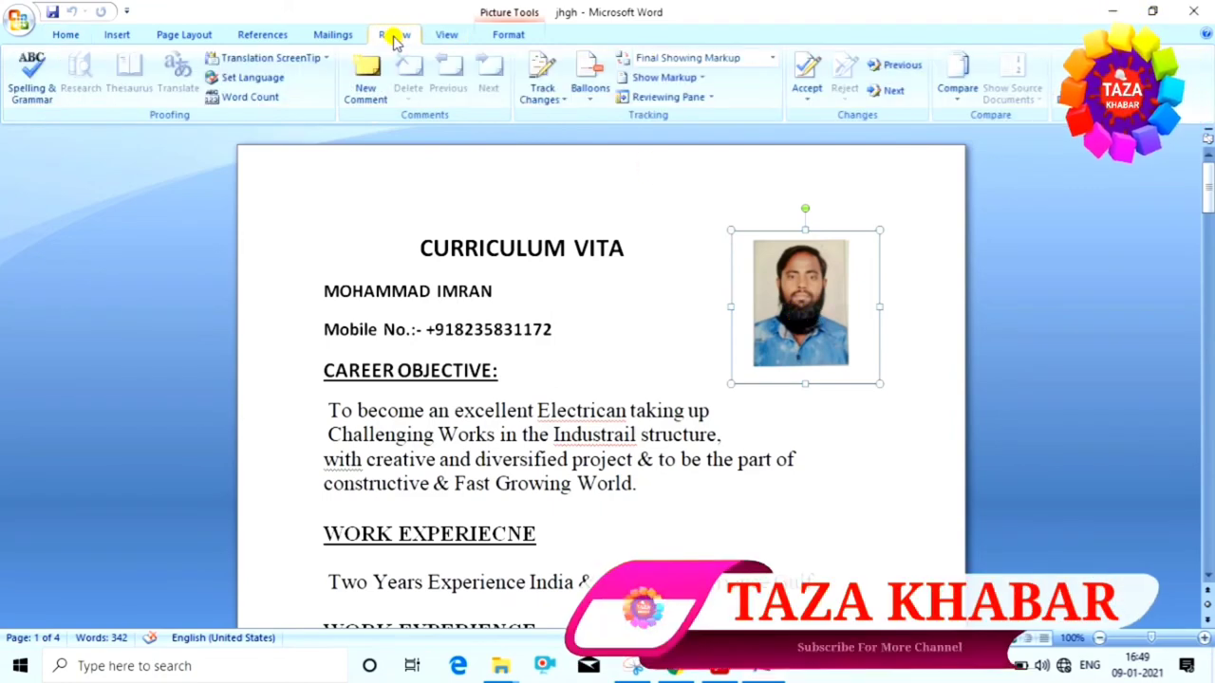
left_click(448, 36)
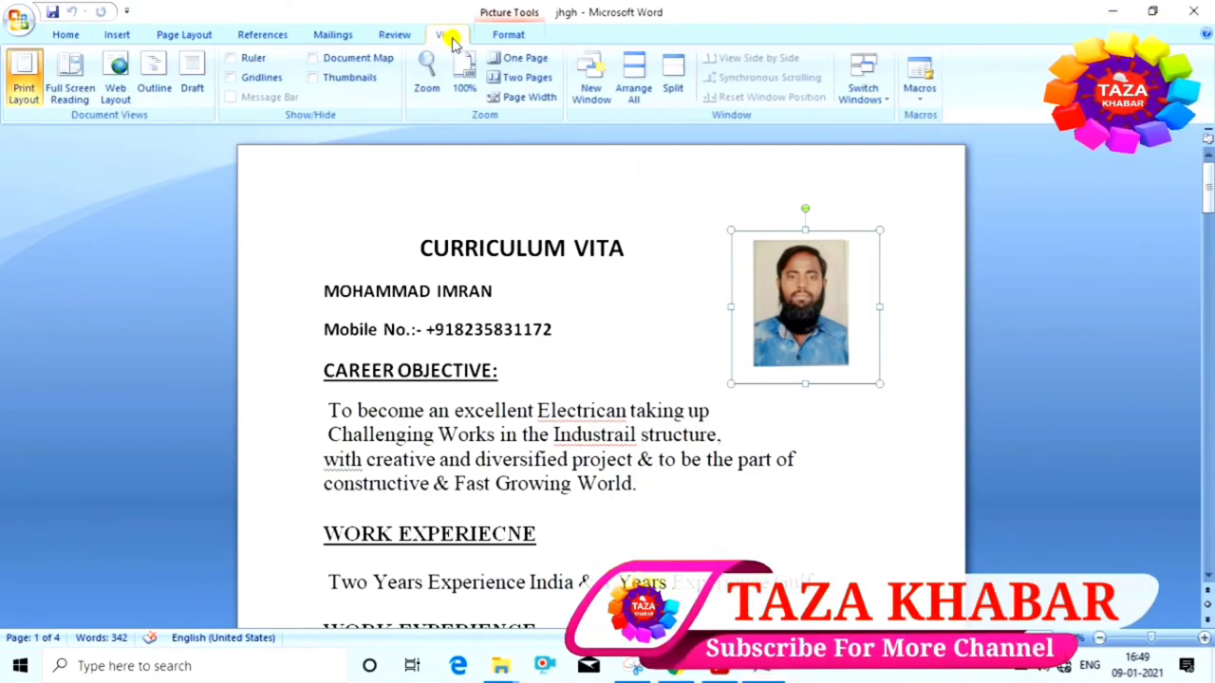
left_click(501, 38)
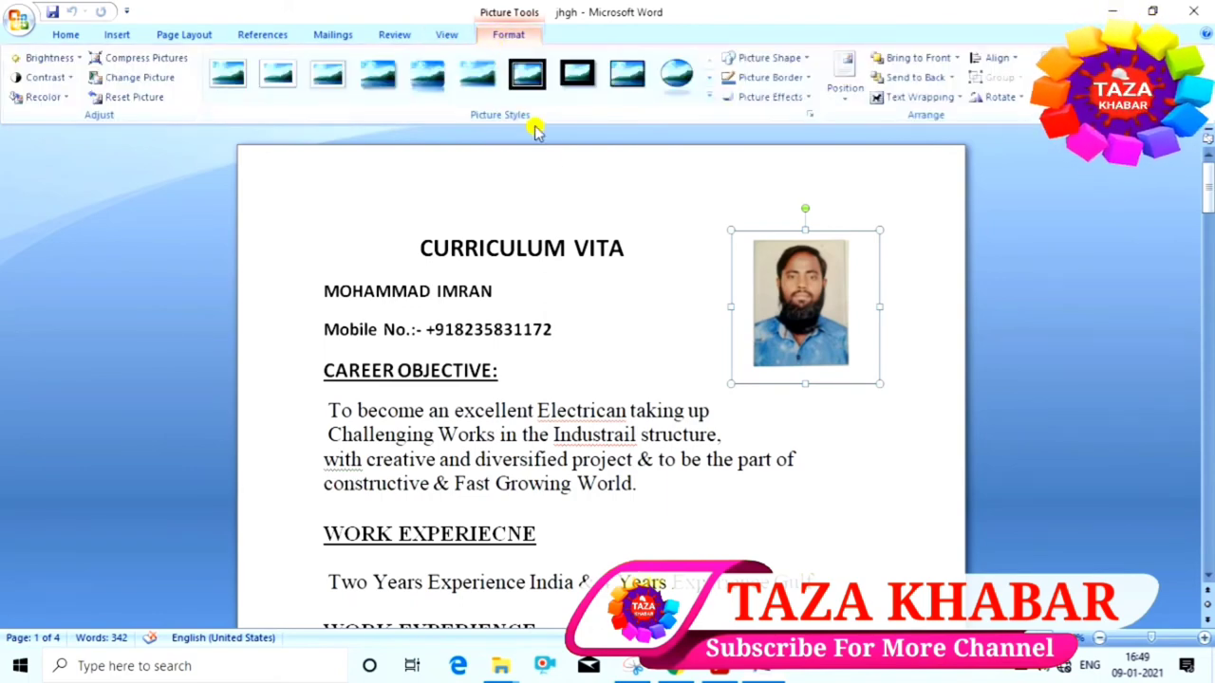
Apply the Snip Diagonal Corner, White picture style to the photo.
left_click(707, 84)
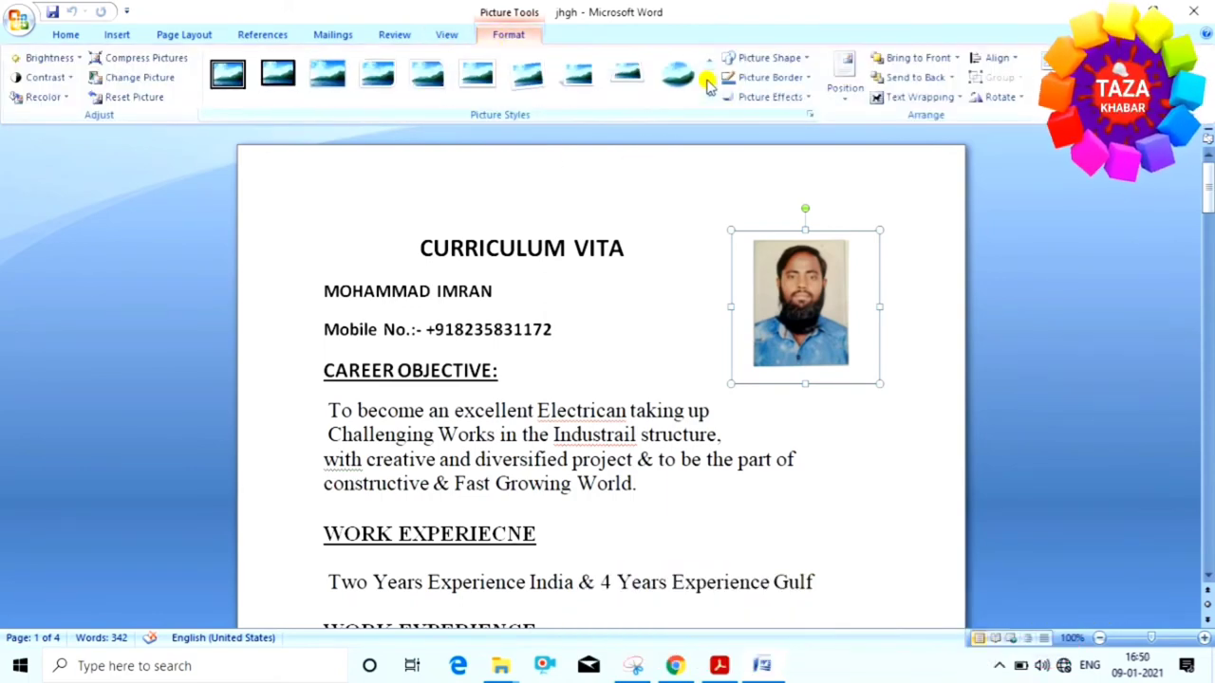
left_click(707, 83)
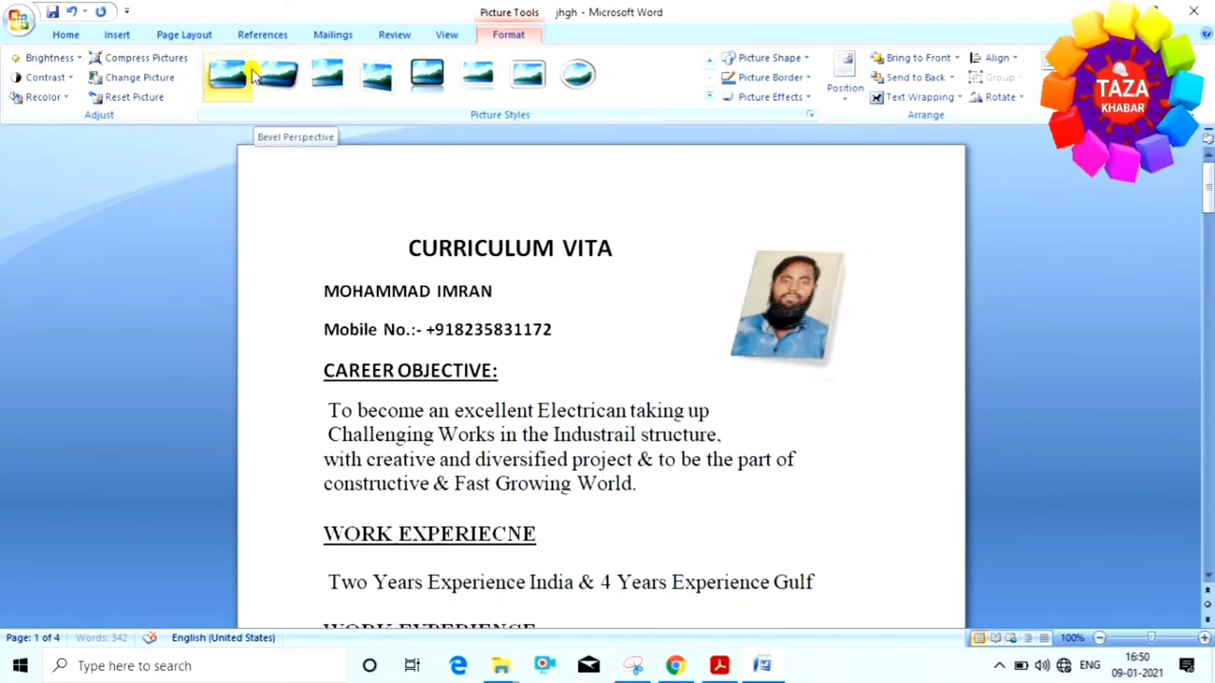
left_click(708, 97)
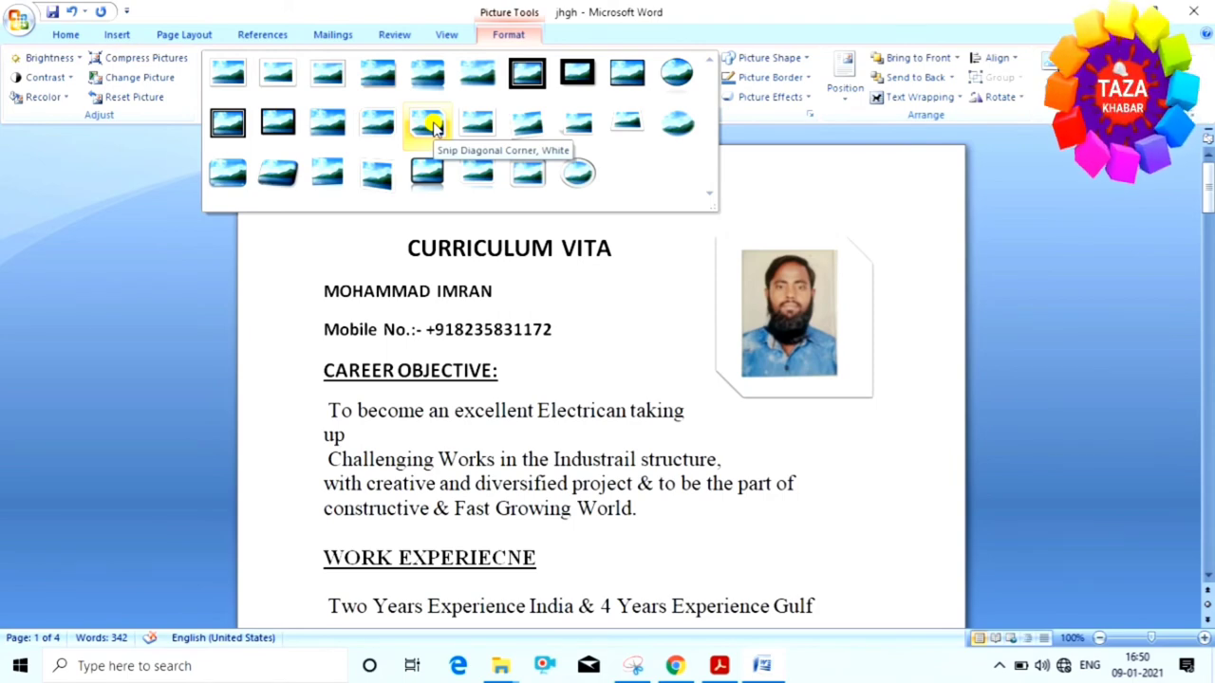
left_click(432, 126)
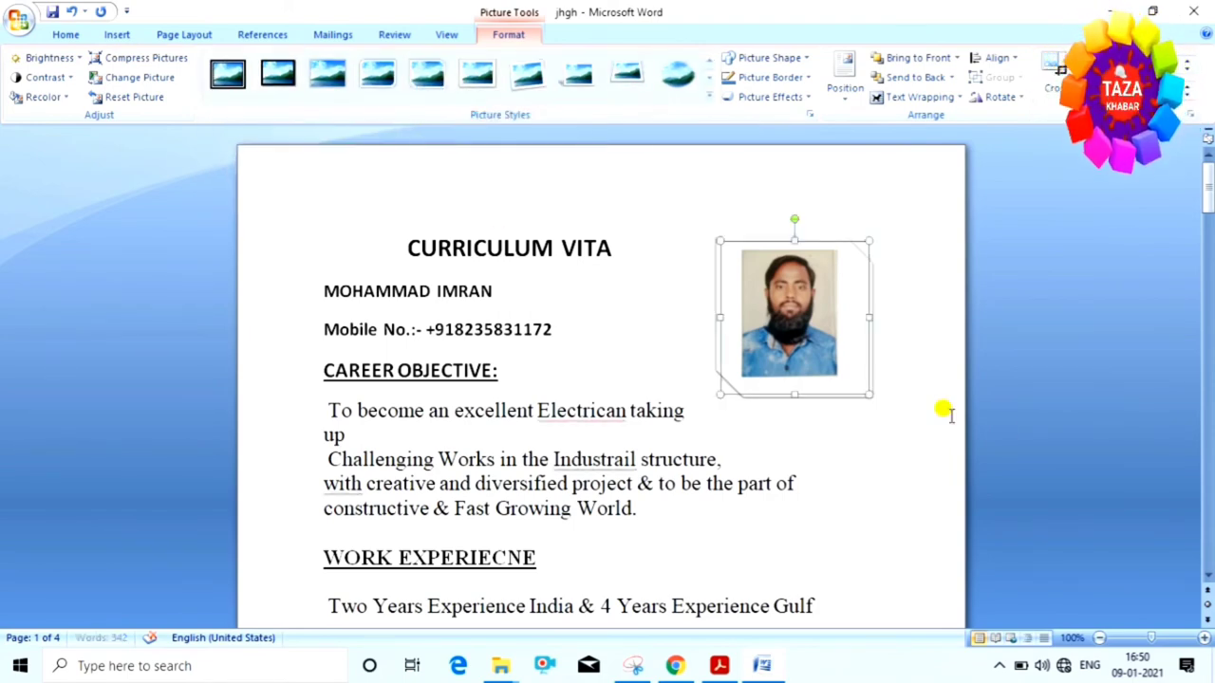
left_click(888, 366)
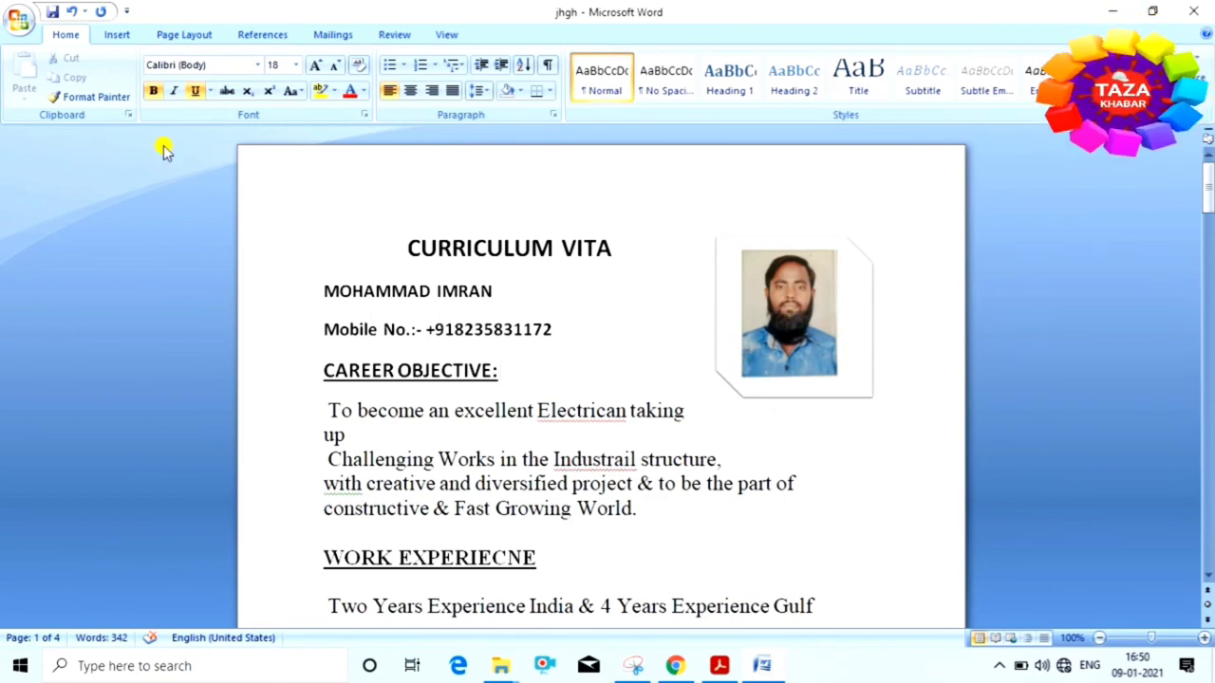
Close the Word Help window and reopen the Office menu to reach the Save As choices.
left_click(21, 23)
mouse_move(59, 176)
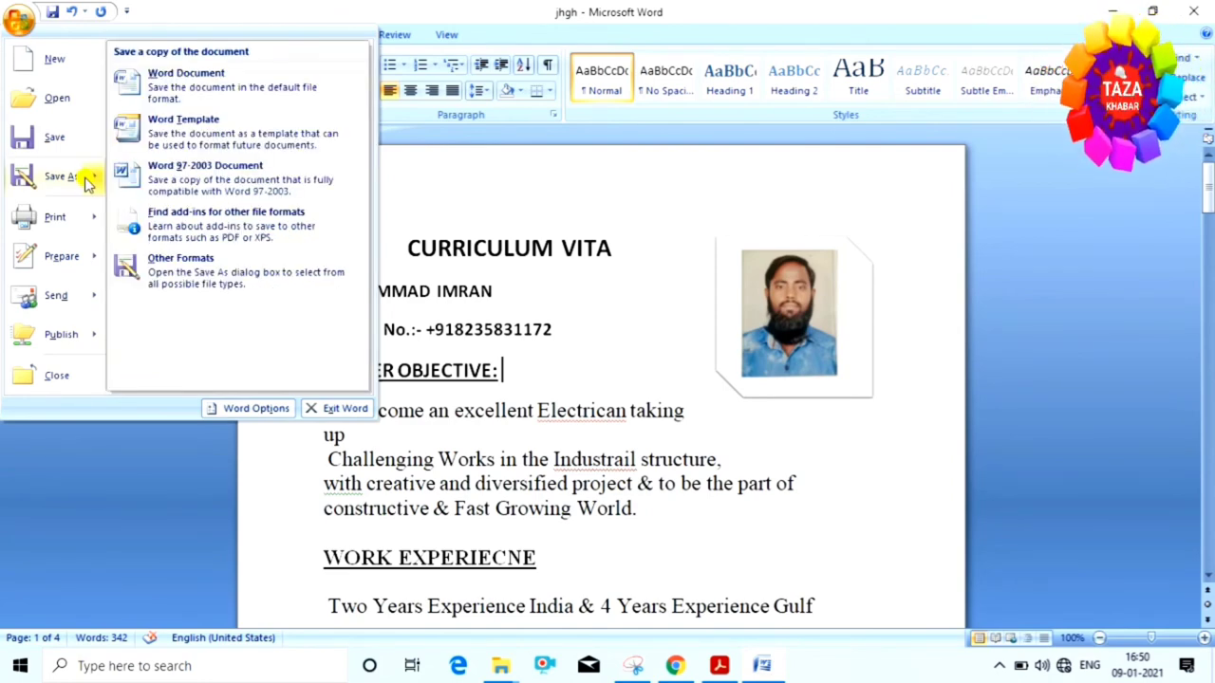
left_click(85, 181)
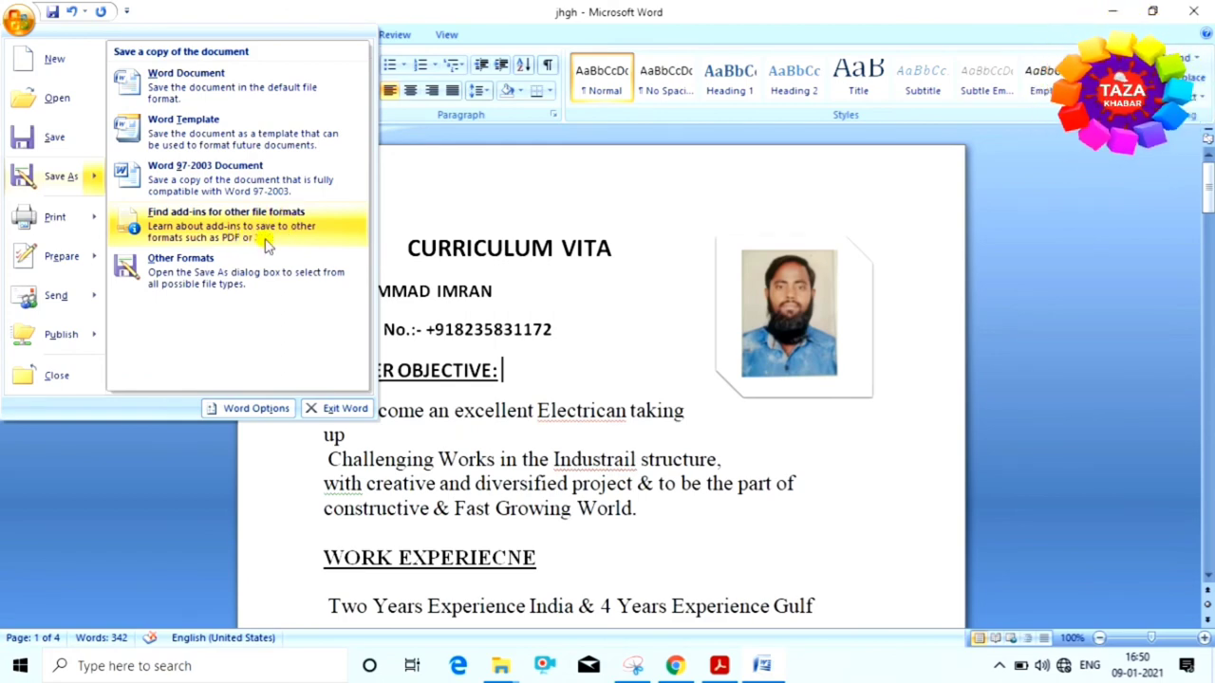
left_click(220, 234)
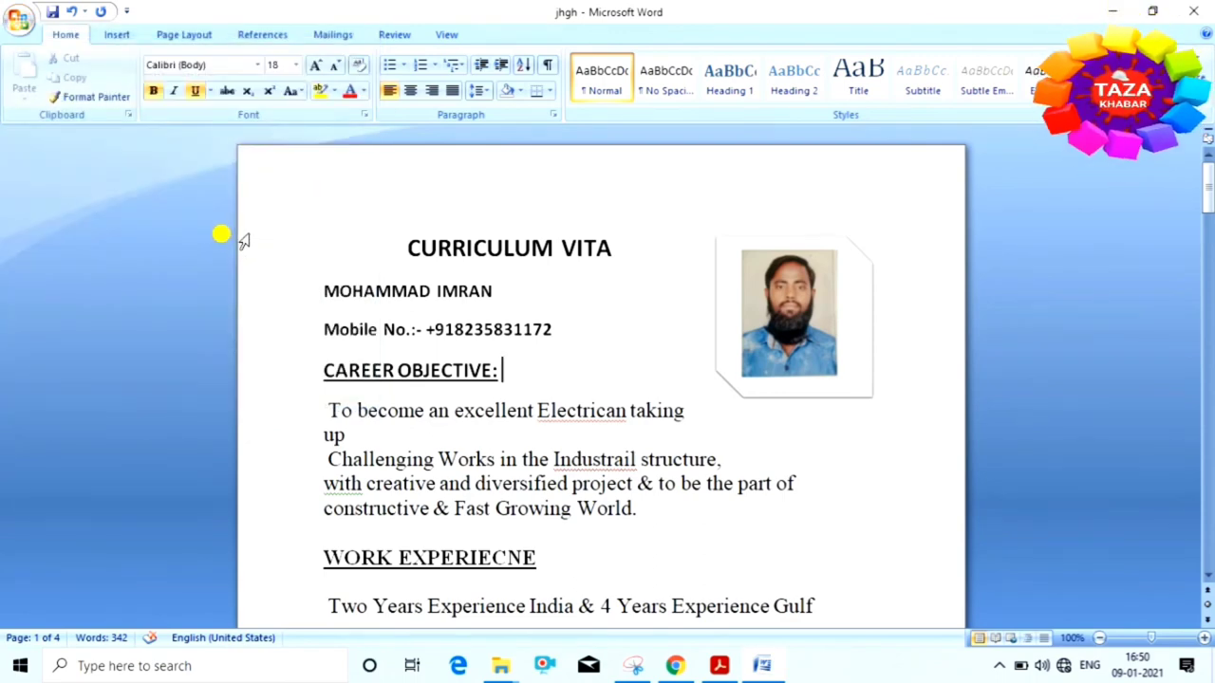
key("F1")
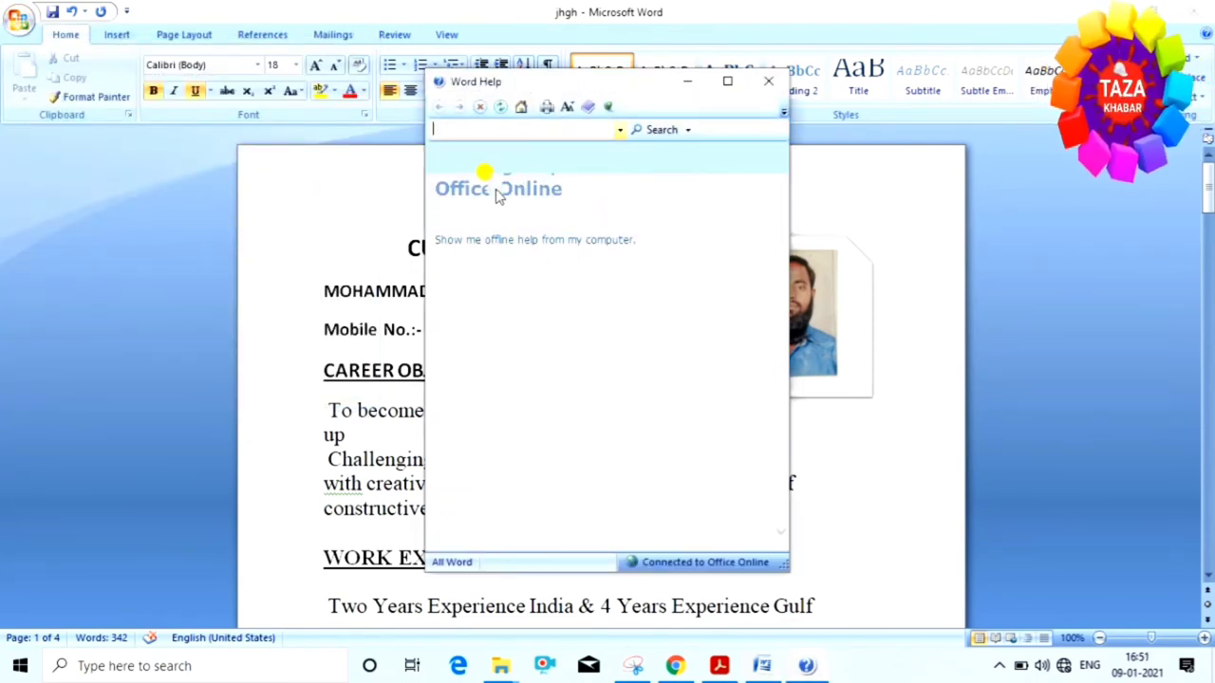
key("alt+F4")
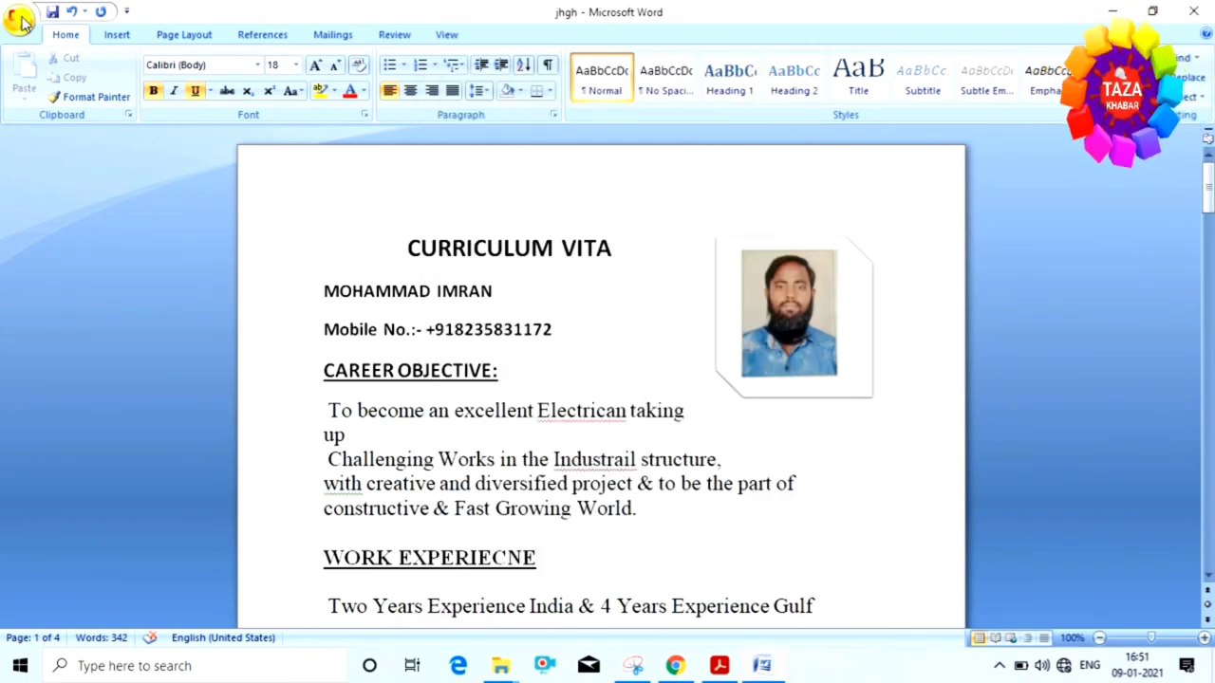
left_click(19, 19)
mouse_move(57, 176)
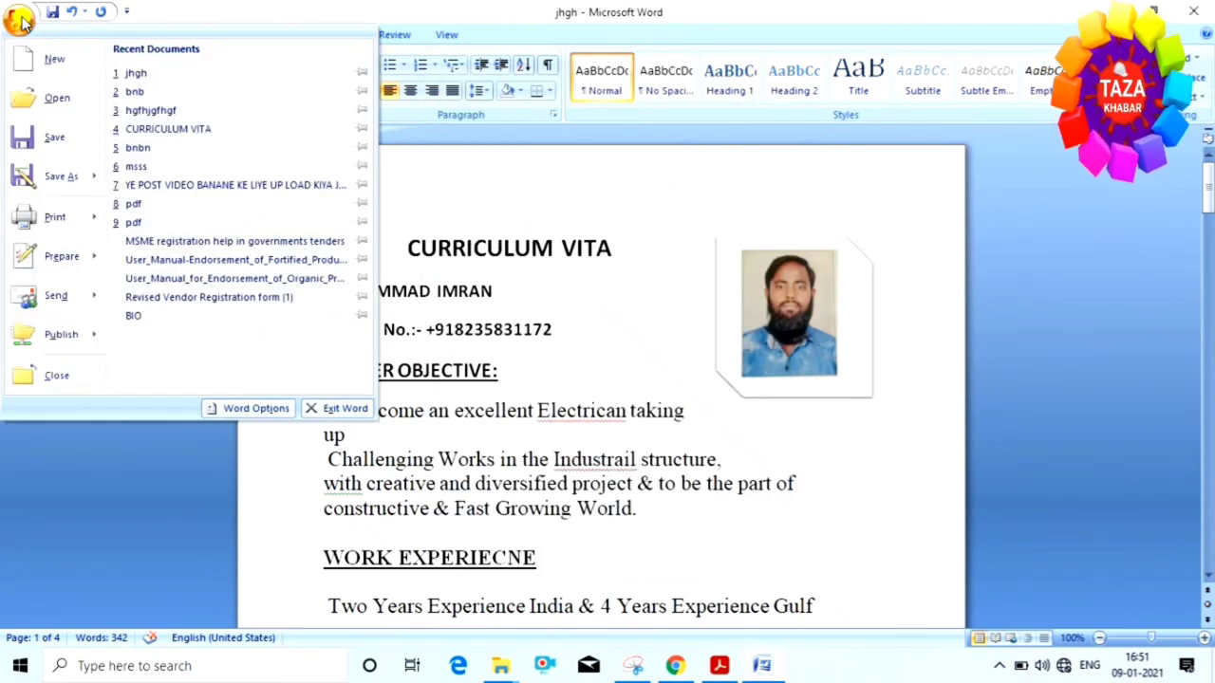
Save the CV to the Desktop as Word document FILE, then reopen FILE.
left_click(66, 185)
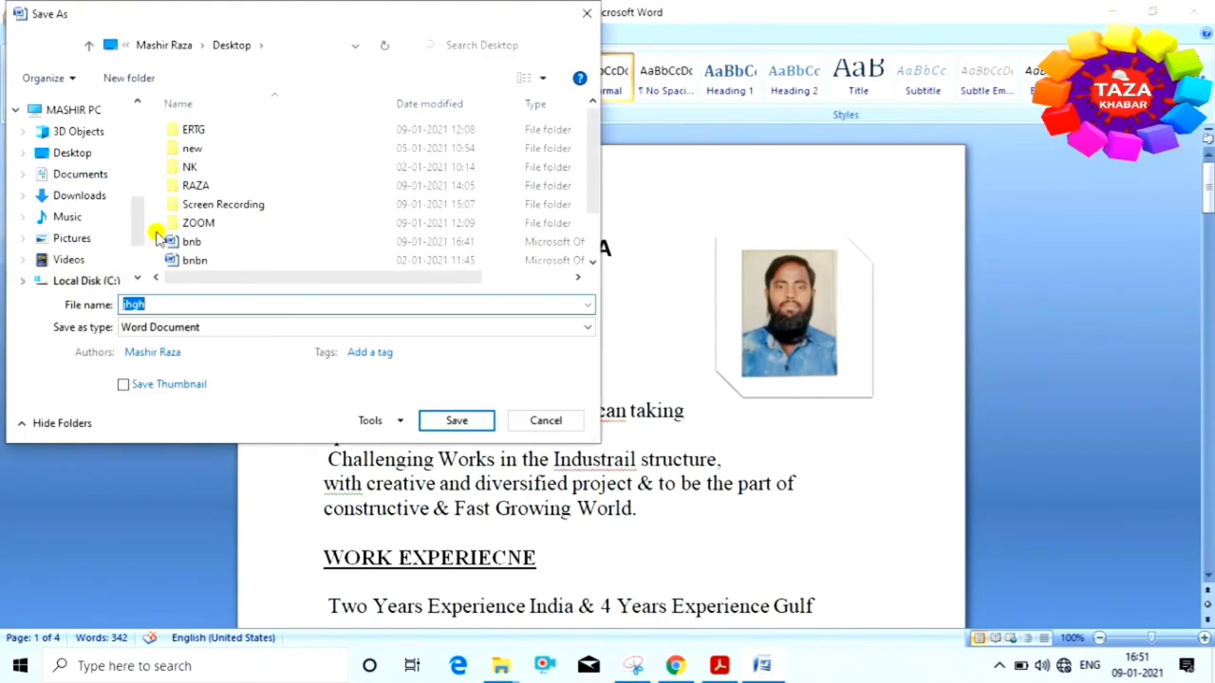
left_click(82, 154)
type("FILE")
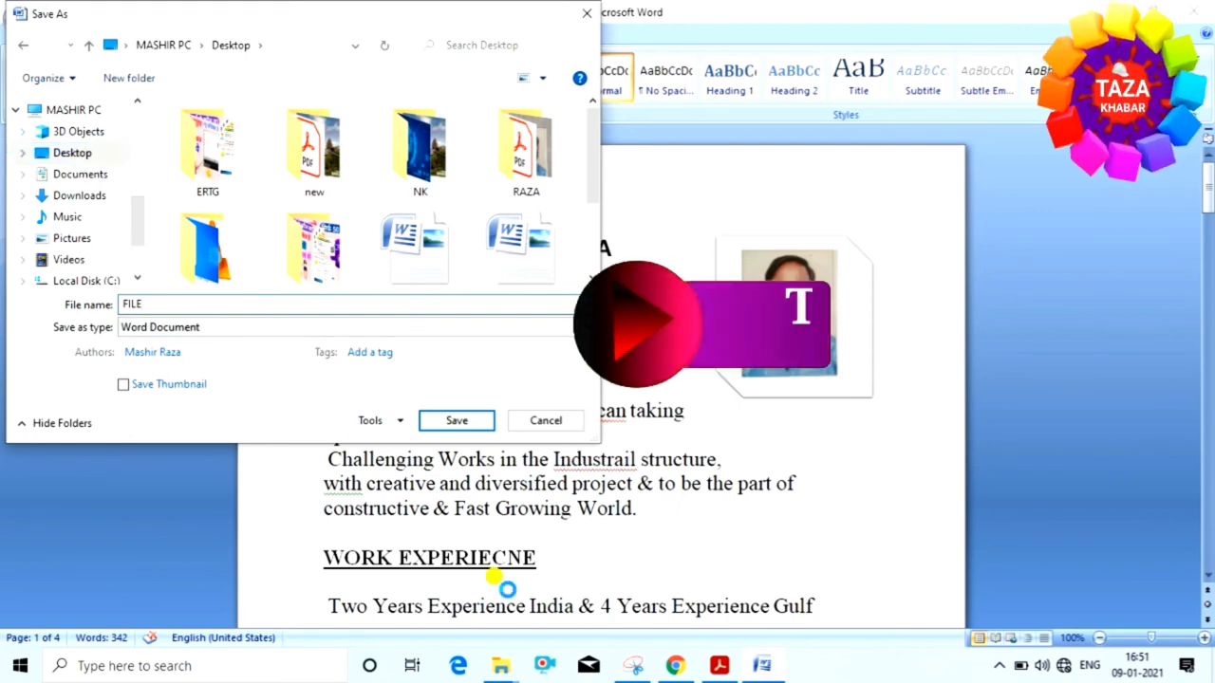
left_click(456, 420)
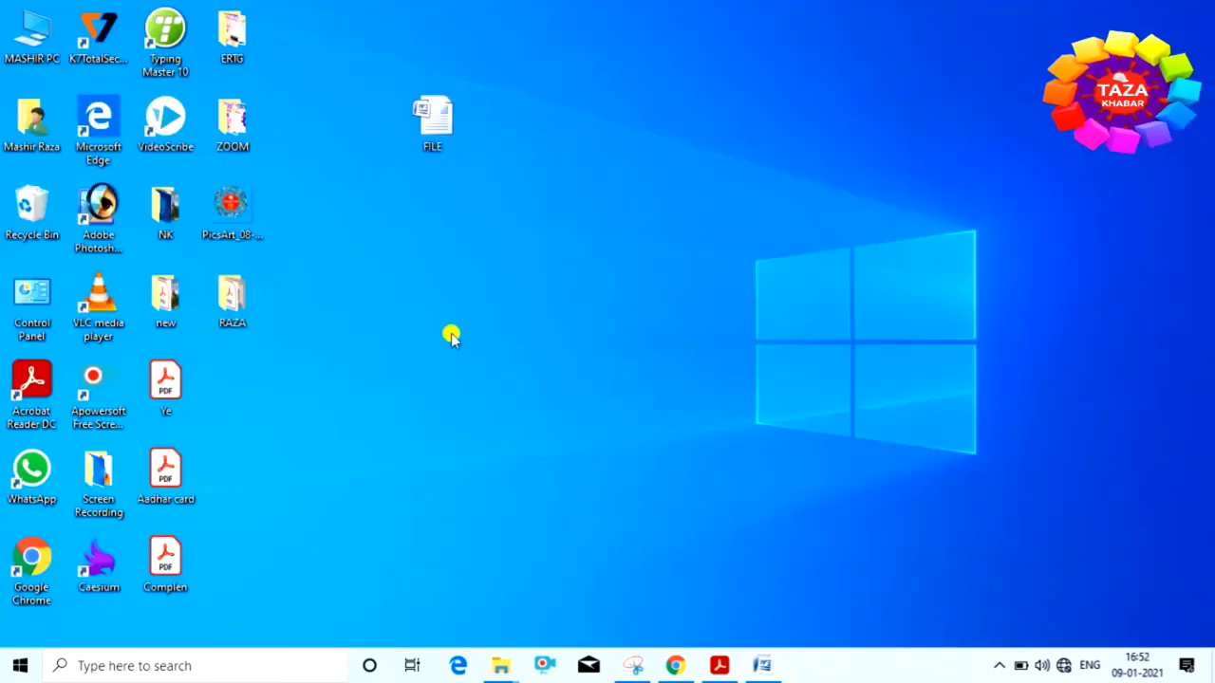
double_click(433, 133)
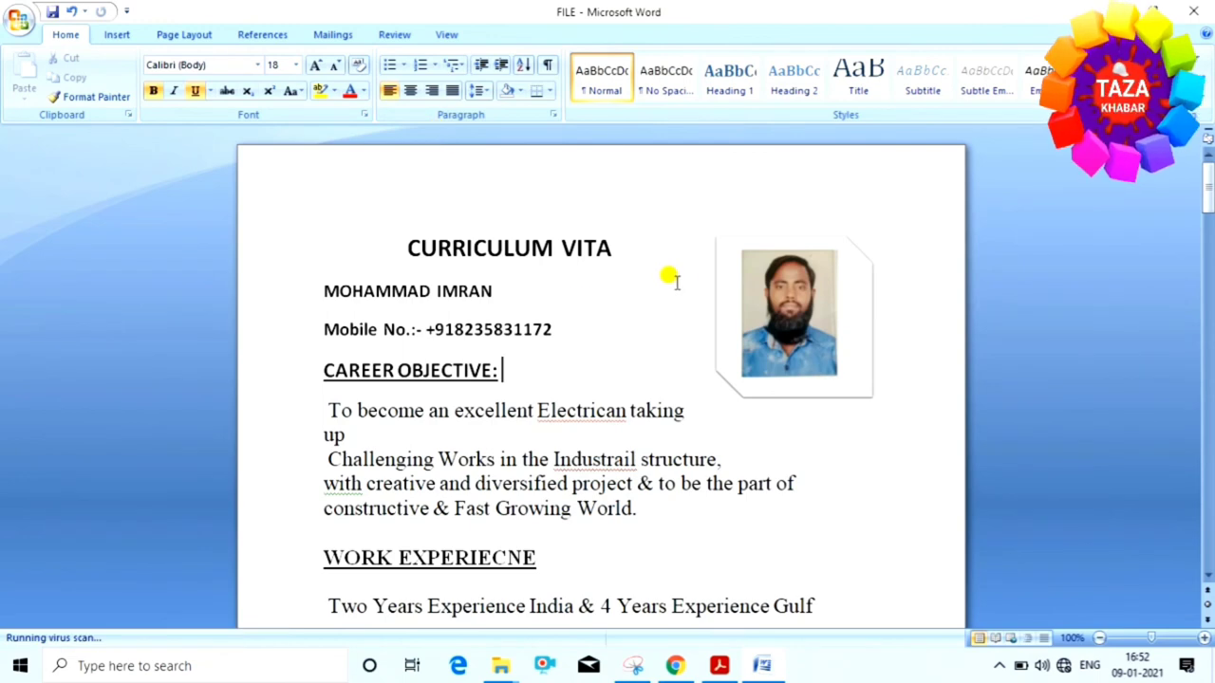
scroll(630, 359, "down", 3)
scroll(630, 360, "down", 6)
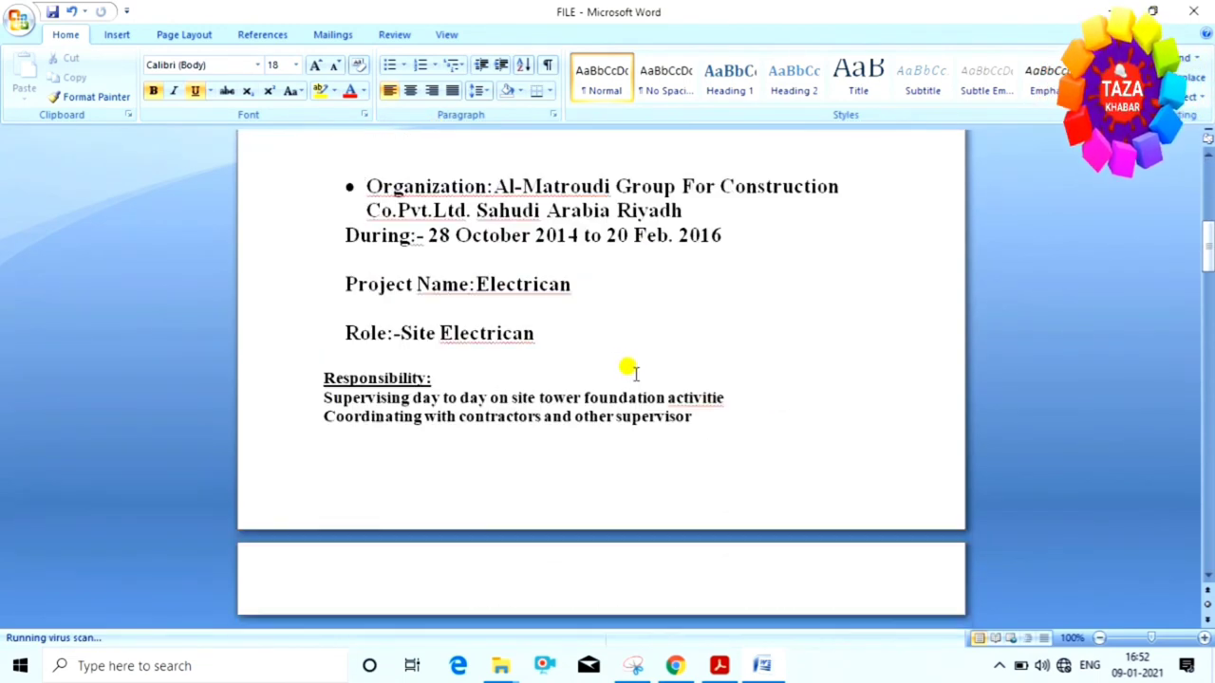
scroll(621, 366, "down", 10)
scroll(622, 370, "down", 5)
scroll(621, 375, "down", 5)
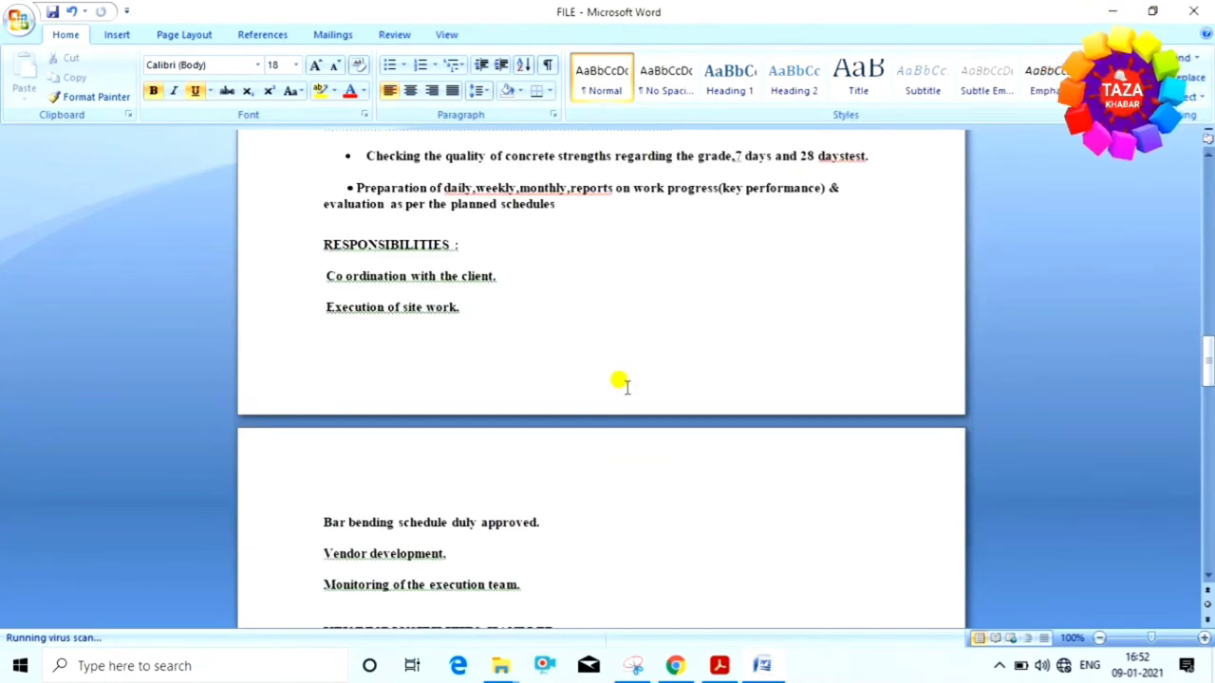
scroll(624, 389, "down", 3)
scroll(622, 393, "down", 5)
scroll(618, 393, "down", 5)
scroll(618, 393, "down", 10)
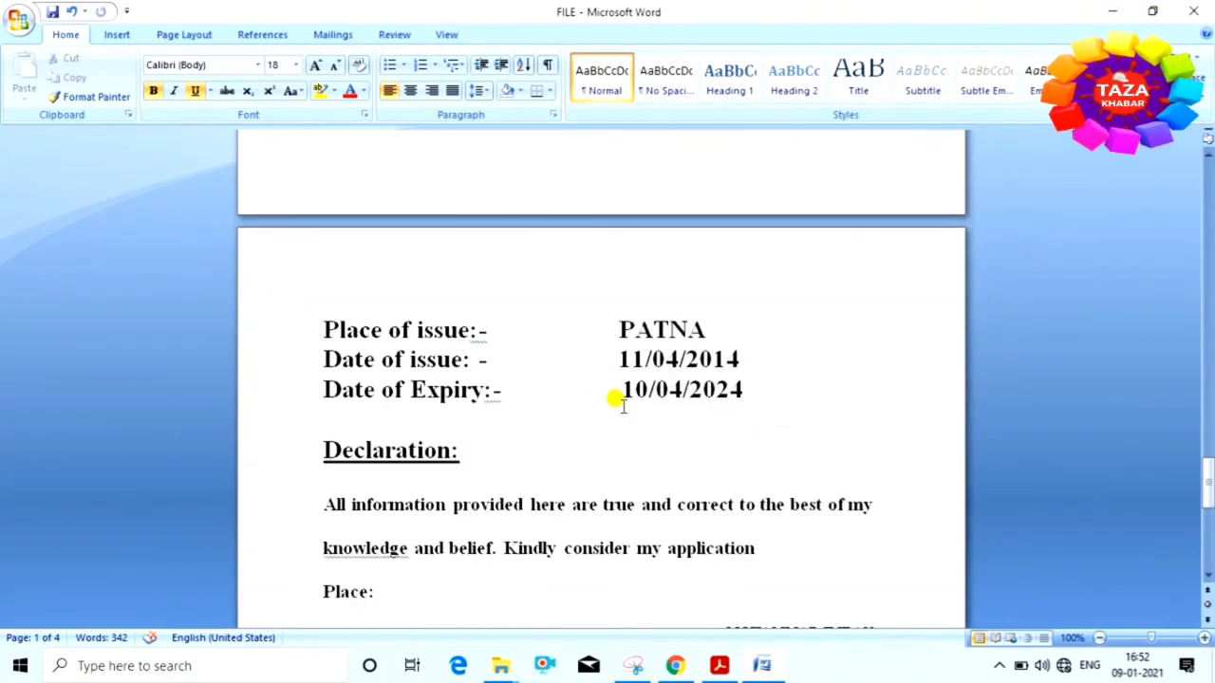
scroll(615, 397, "up", 5)
scroll(613, 399, "up", 8)
scroll(613, 399, "up", 5)
scroll(612, 398, "up", 5)
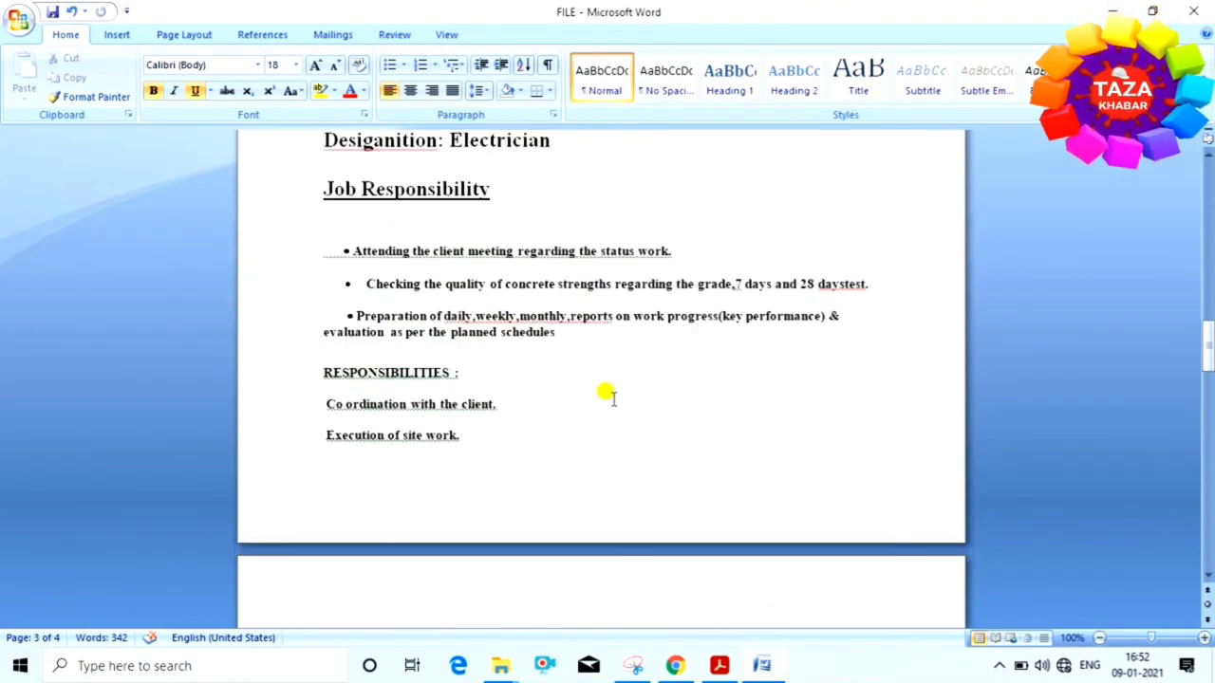
scroll(612, 399, "up", 7)
scroll(607, 392, "up", 5)
scroll(608, 392, "up", 5)
scroll(607, 392, "up", 2)
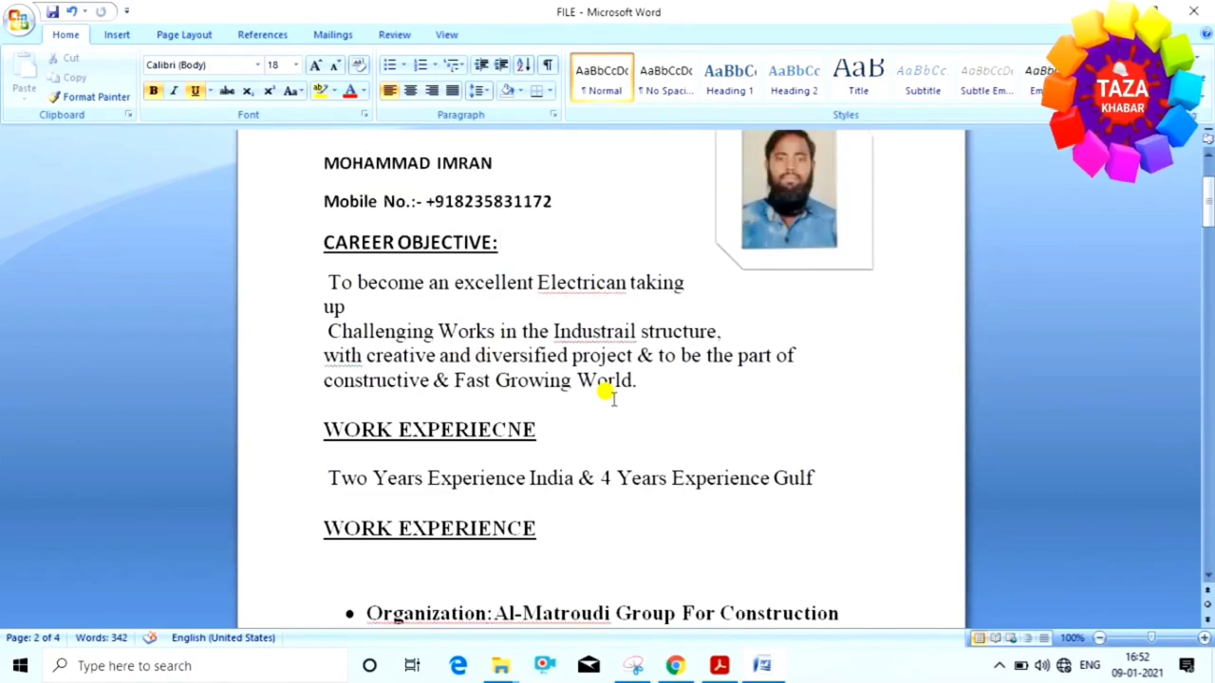
scroll(607, 392, "up", 3)
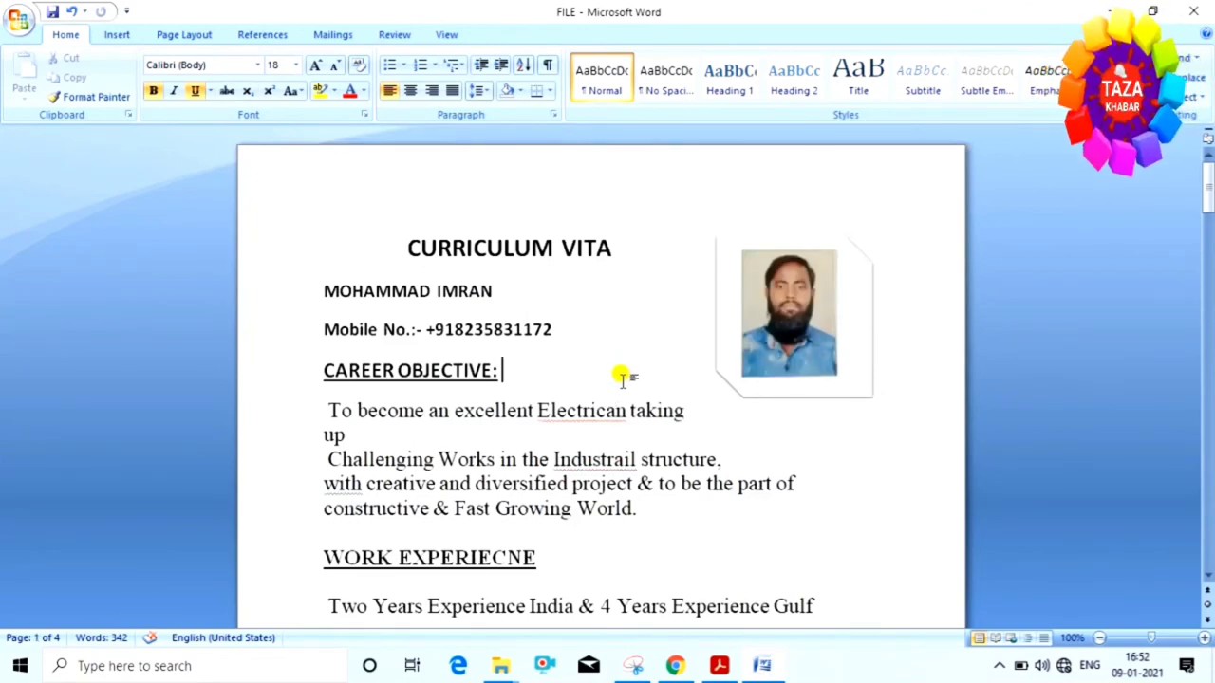
scroll(603, 384, "down", 2)
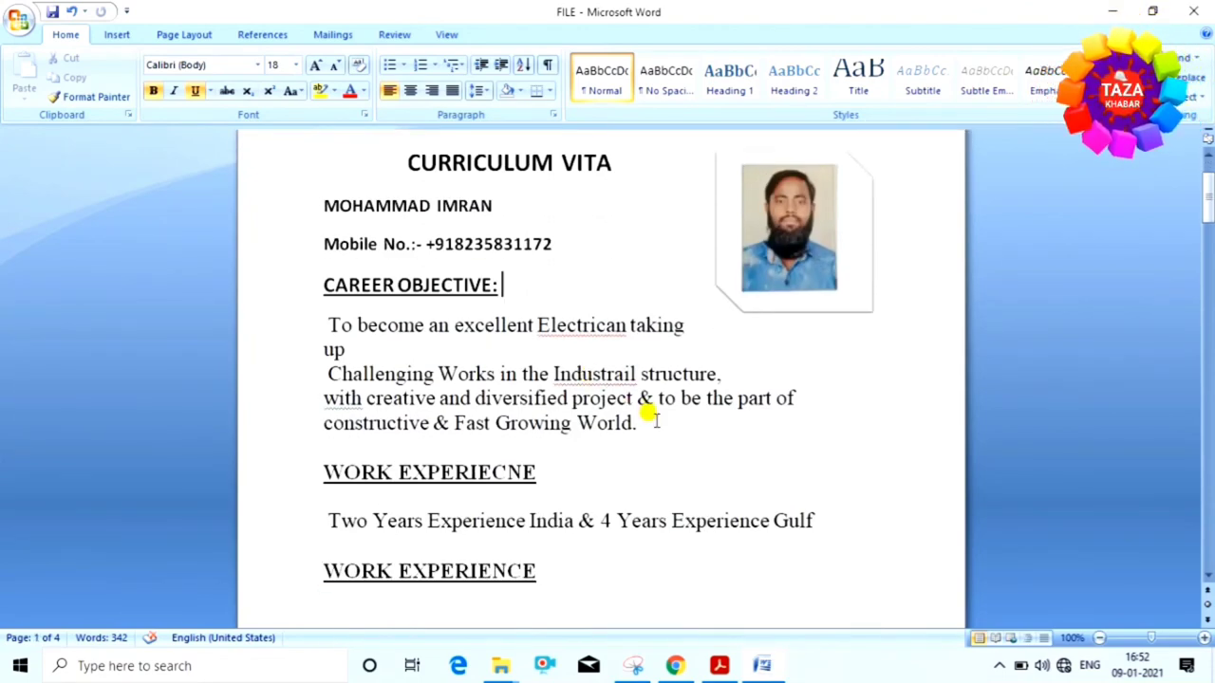
scroll(654, 418, "up", 2)
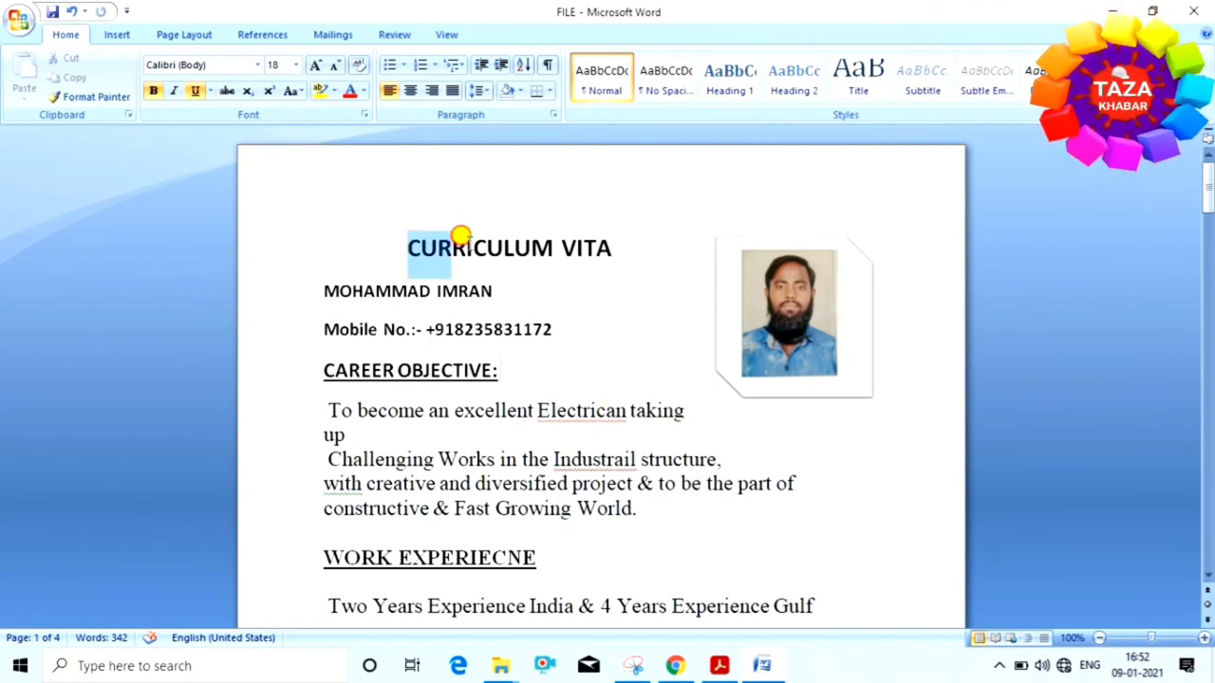
Right-align the CURRICULUM VITA title after trying left and centre alignment.
left_click_drag(414, 249, 621, 243)
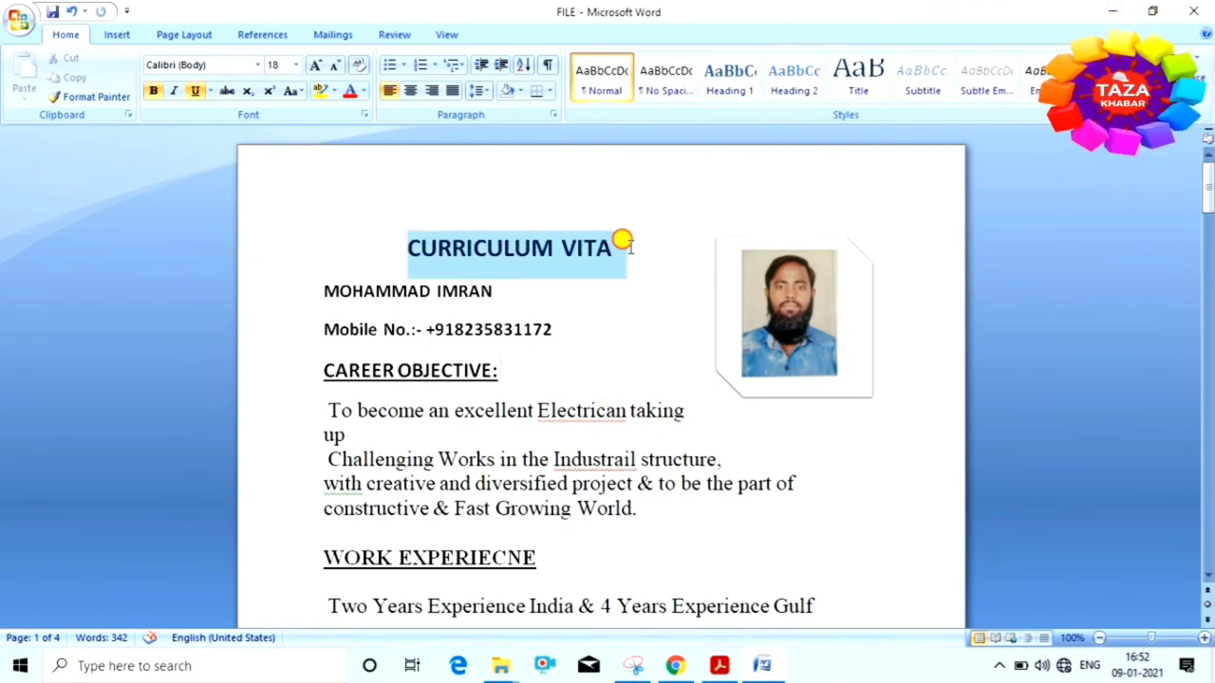
left_click(390, 90)
left_click(432, 90)
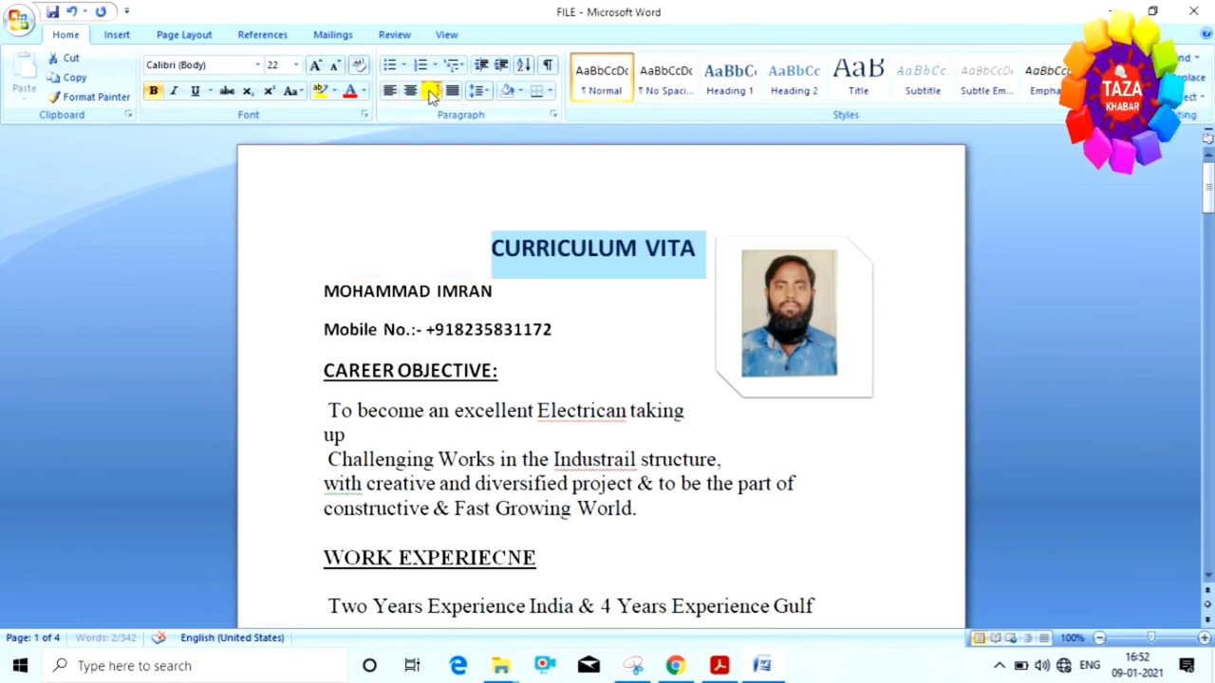
left_click(410, 90)
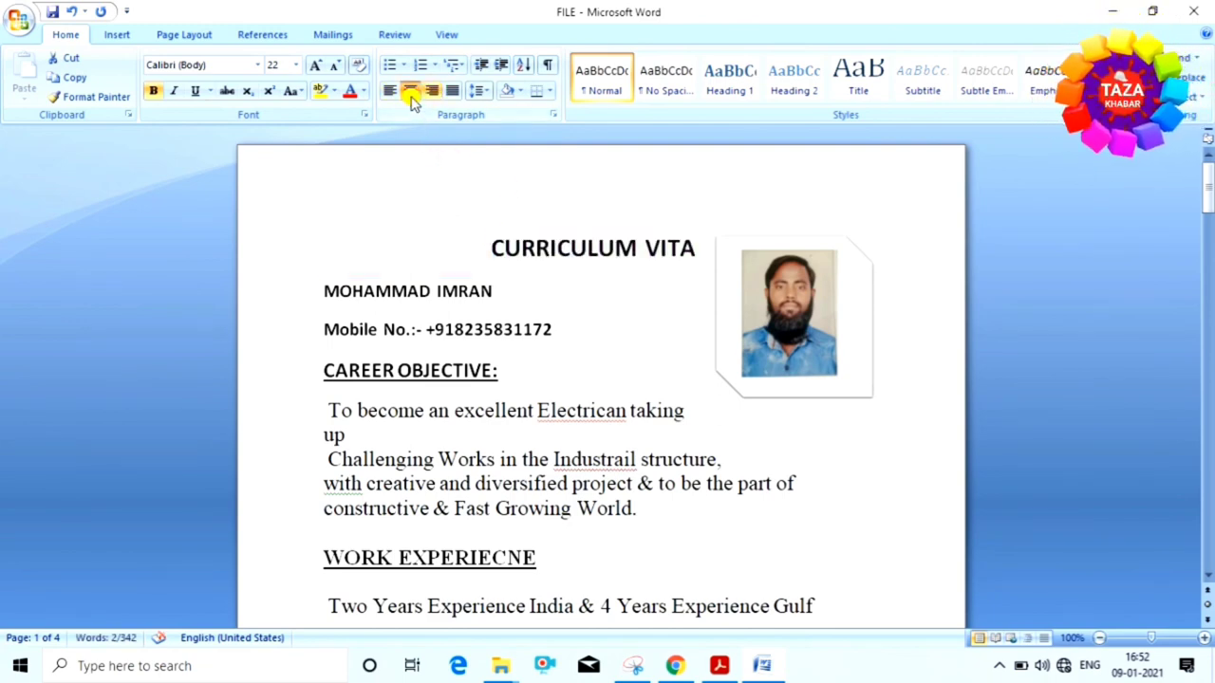
left_click(390, 90)
left_click(431, 91)
left_click(489, 249)
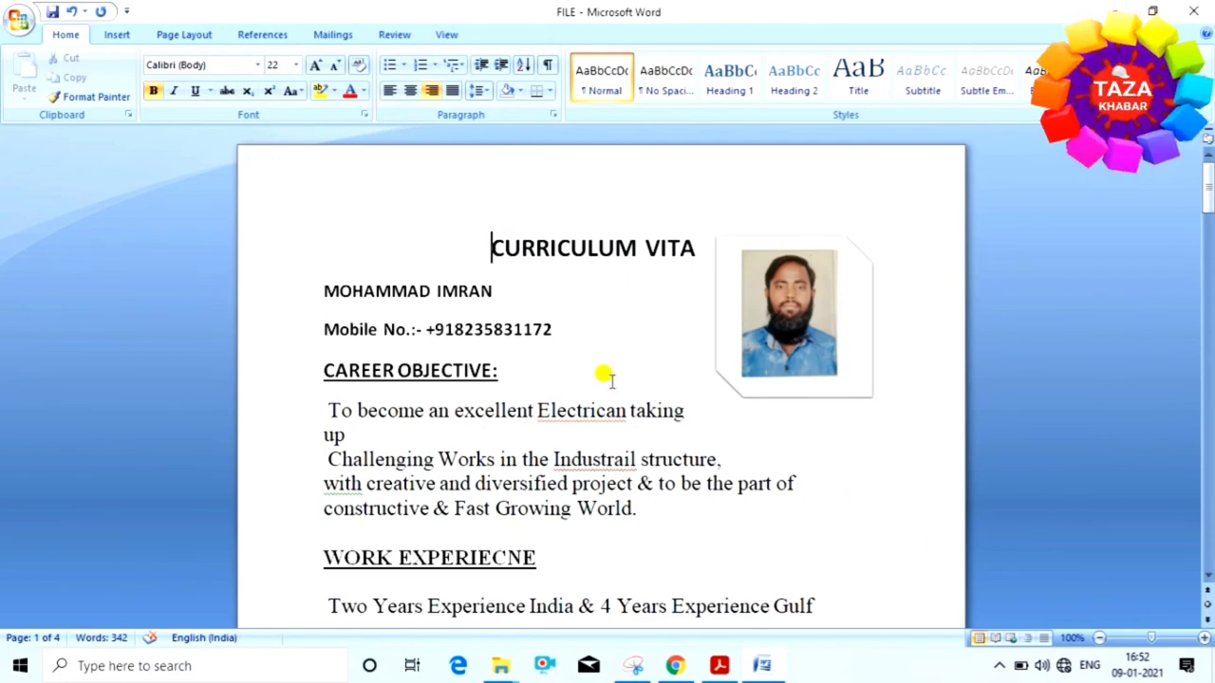
scroll(883, 500, "down", 3)
scroll(927, 478, "up", 3)
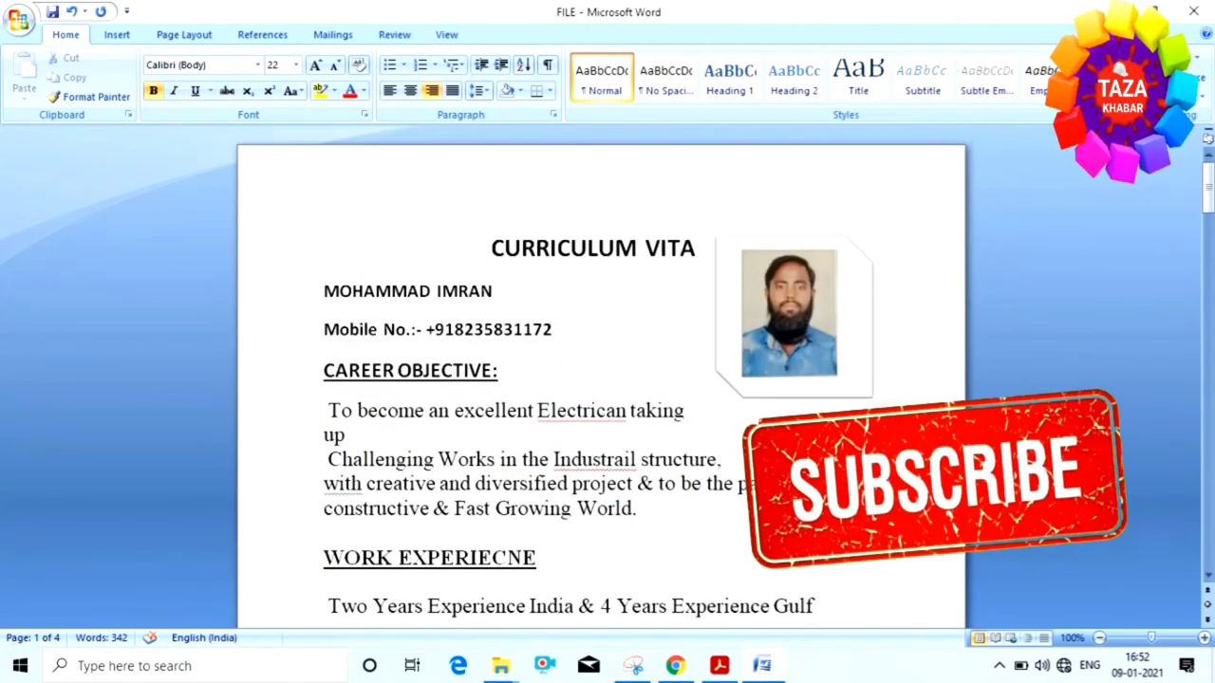
scroll(747, 448, "down", 3)
scroll(807, 456, "down", 3)
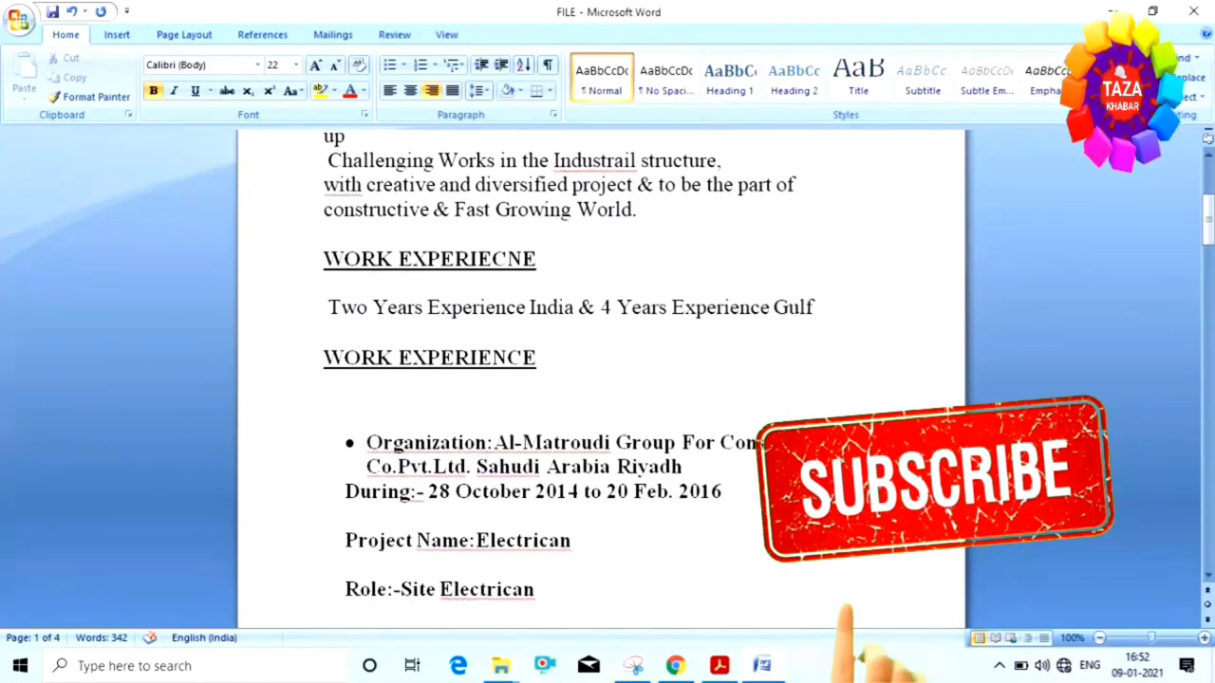
scroll(902, 470, "down", 3)
scroll(983, 484, "down", 4)
scroll(601, 380, "down", 3)
scroll(601, 380, "down", 4)
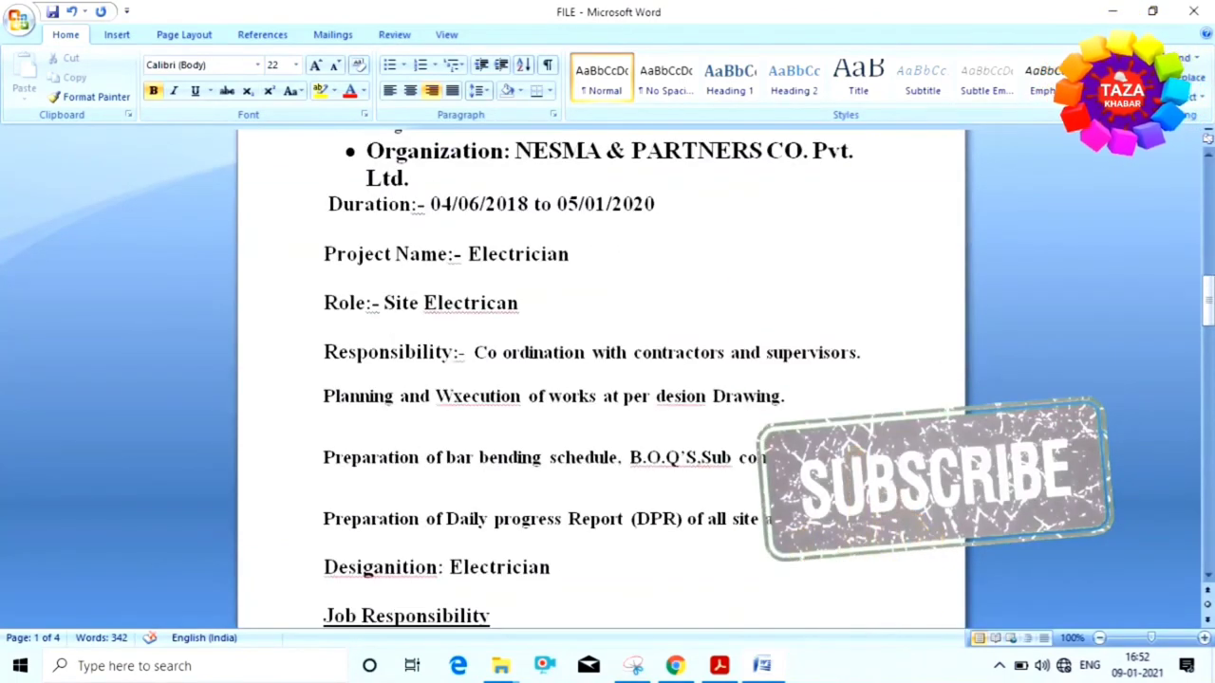
scroll(601, 380, "down", 3)
scroll(601, 380, "down", 3)
scroll(958, 479, "down", 3)
scroll(961, 481, "down", 3)
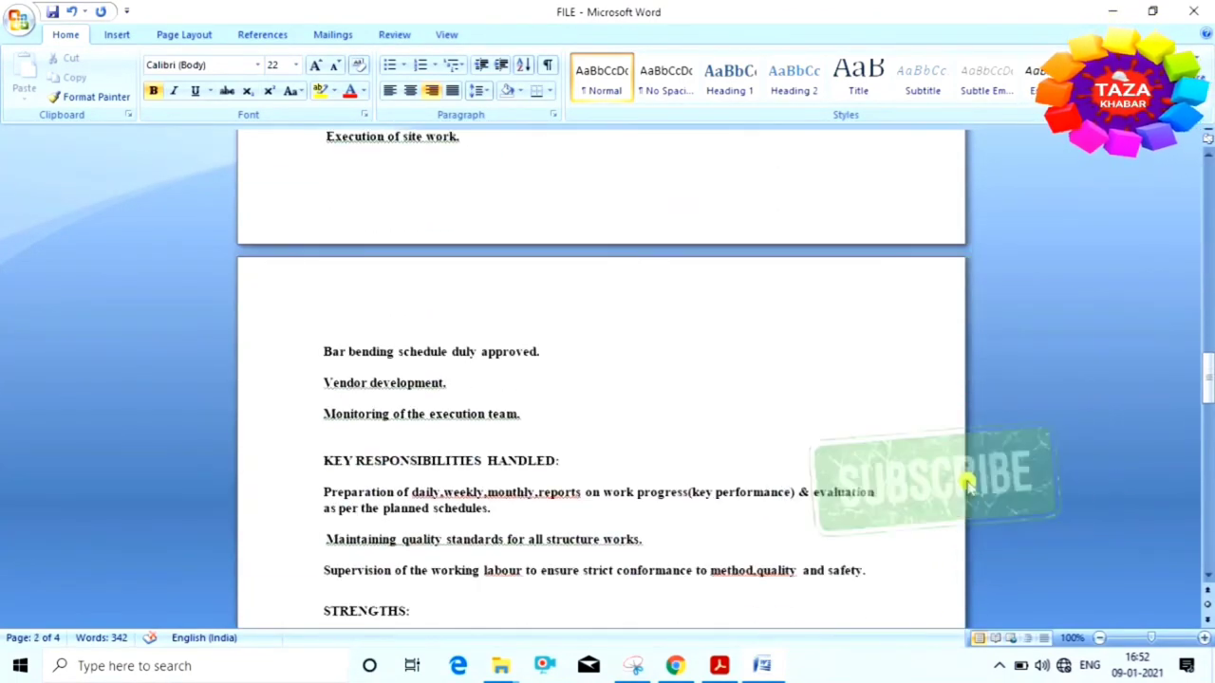
scroll(965, 483, "down", 3)
scroll(957, 472, "down", 2)
scroll(957, 471, "up", 1)
scroll(955, 474, "up", 5)
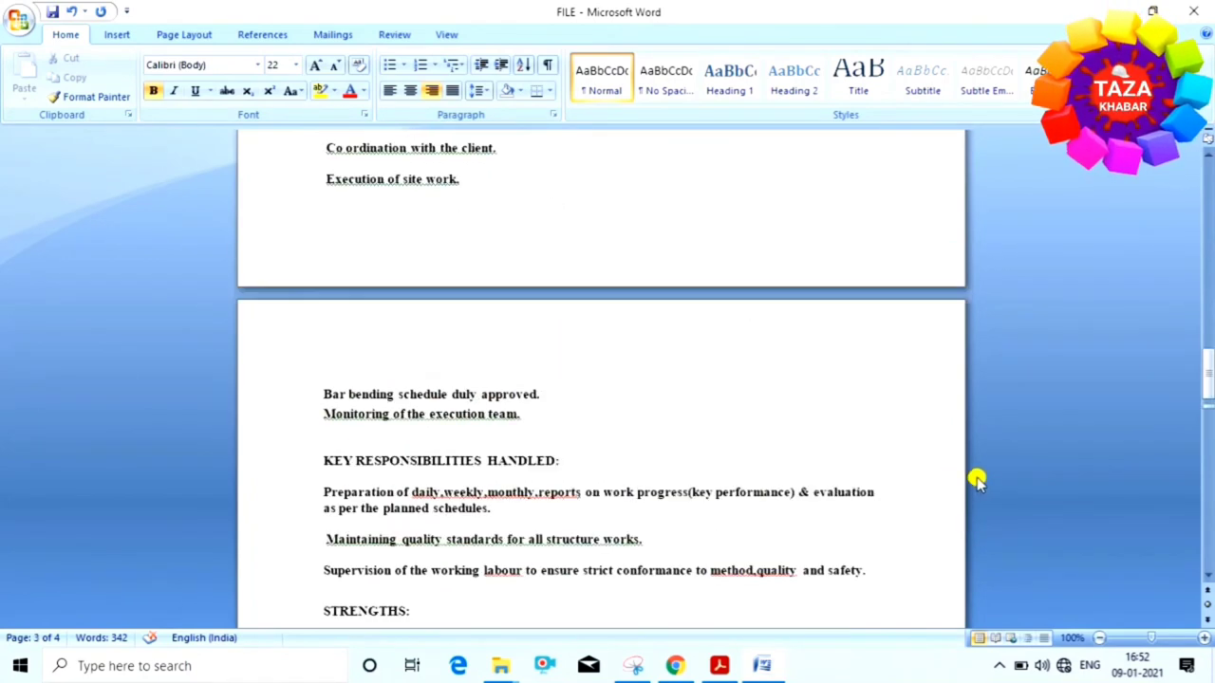
scroll(976, 479, "up", 3)
scroll(987, 475, "up", 3)
scroll(987, 472, "up", 1)
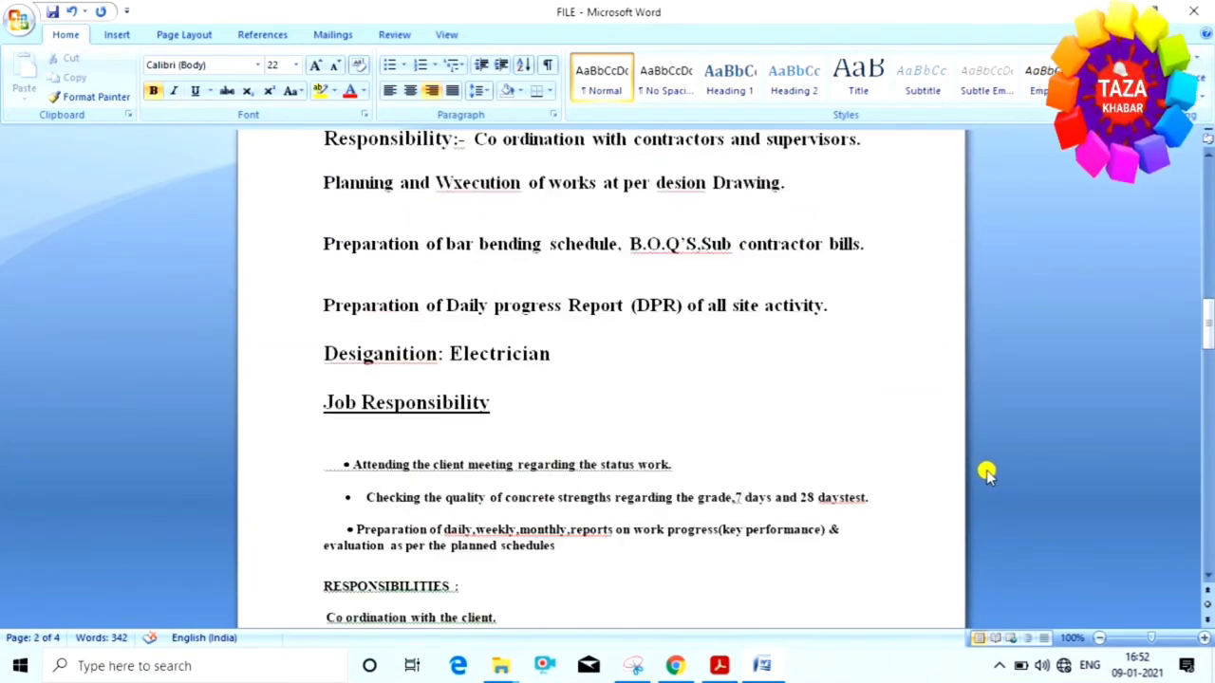
scroll(987, 470, "up", 5)
scroll(985, 473, "up", 2)
scroll(983, 471, "up", 5)
scroll(983, 470, "up", 1)
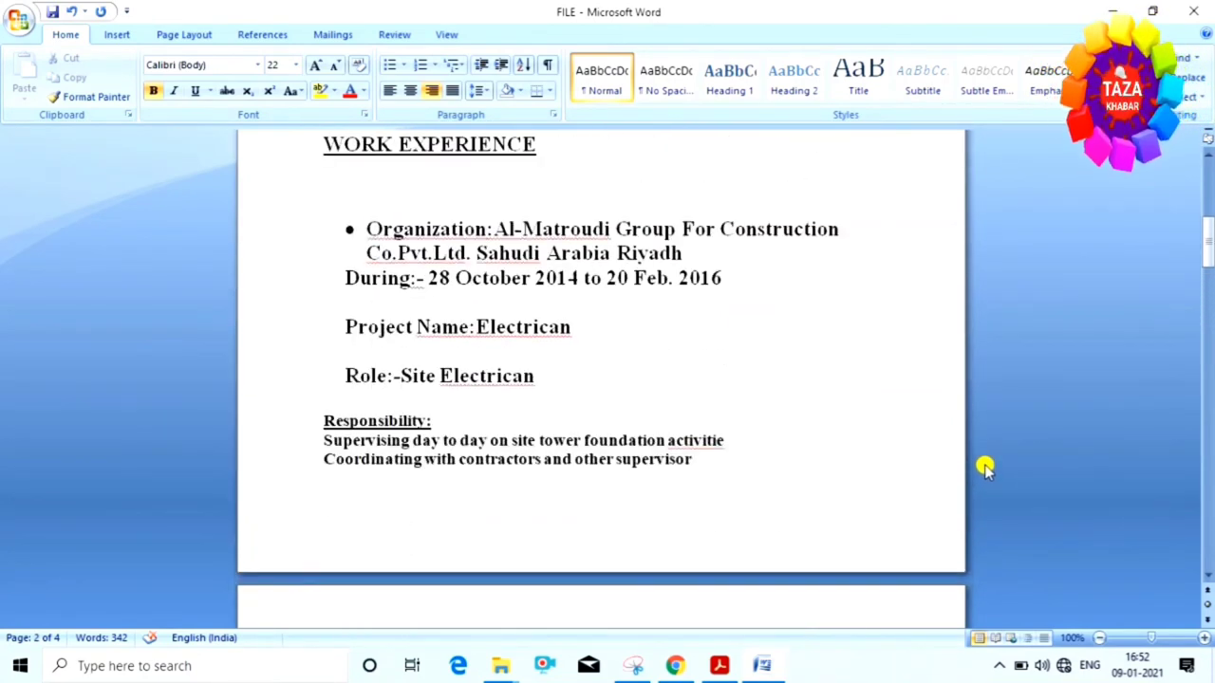
scroll(983, 468, "up", 3)
scroll(983, 465, "up", 3)
scroll(984, 465, "up", 2)
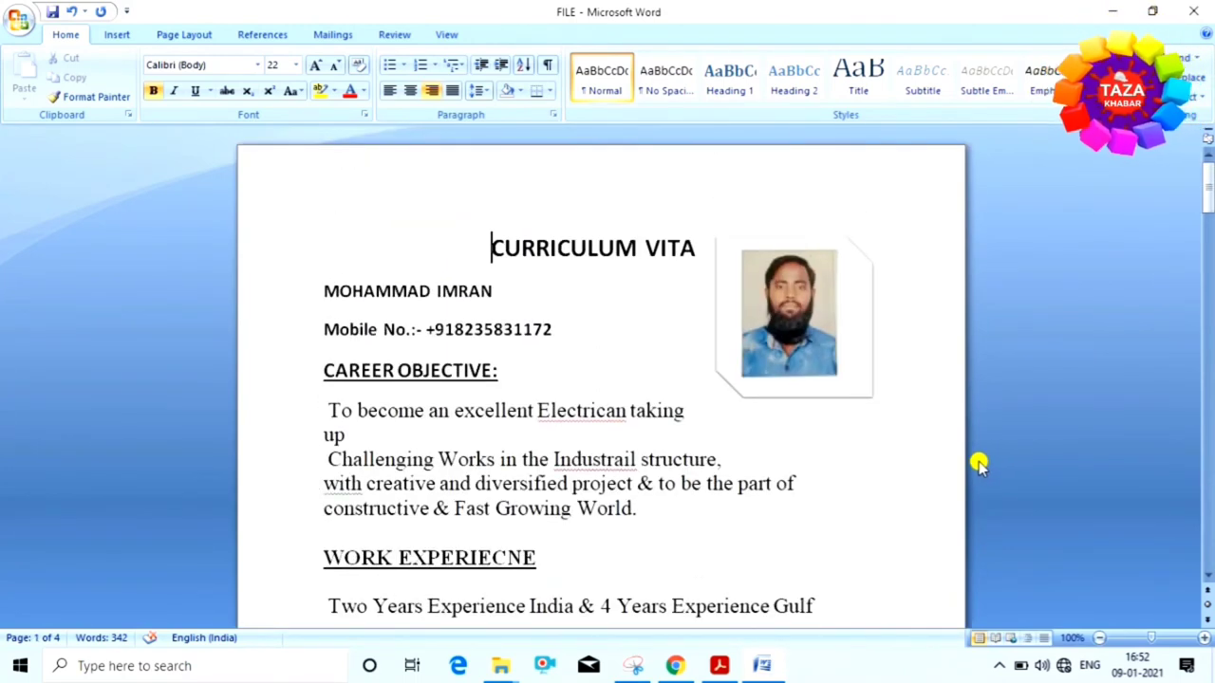